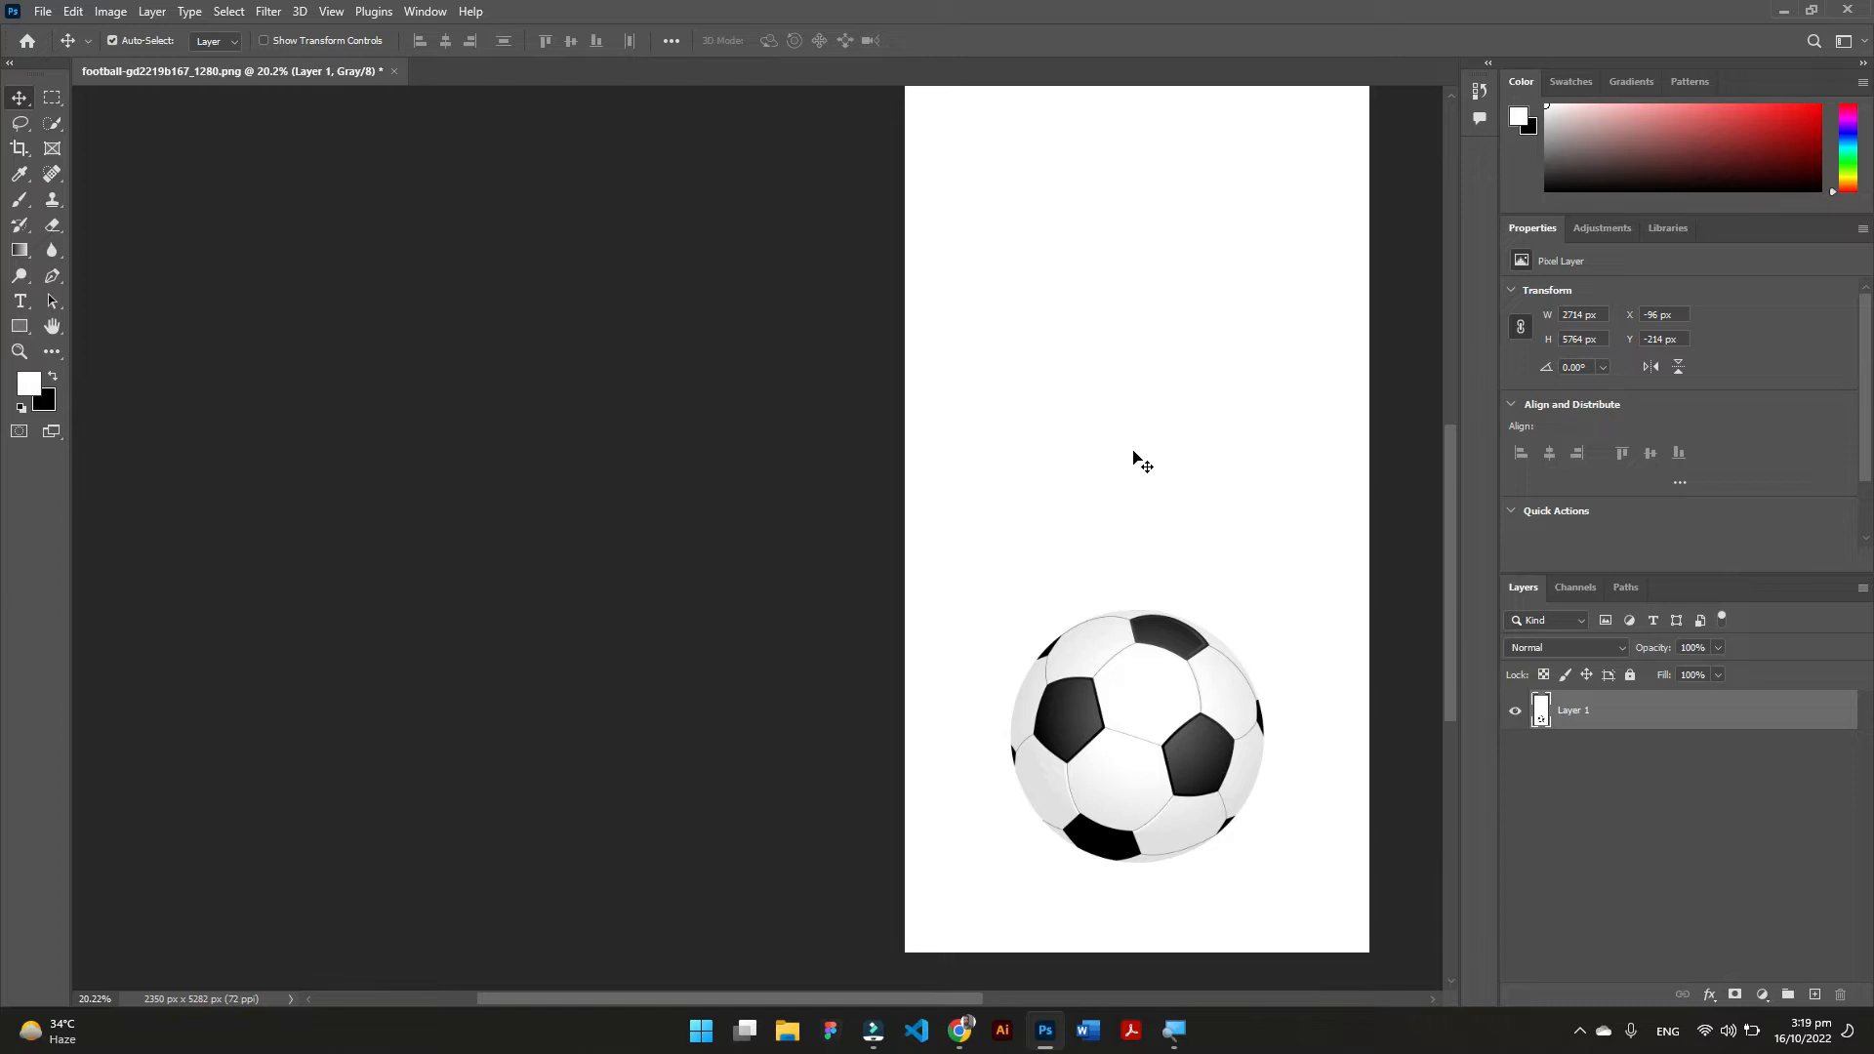
Select the whole football on Layer 1 with the Quick Selection tool.
scroll(1169, 707, up, 3)
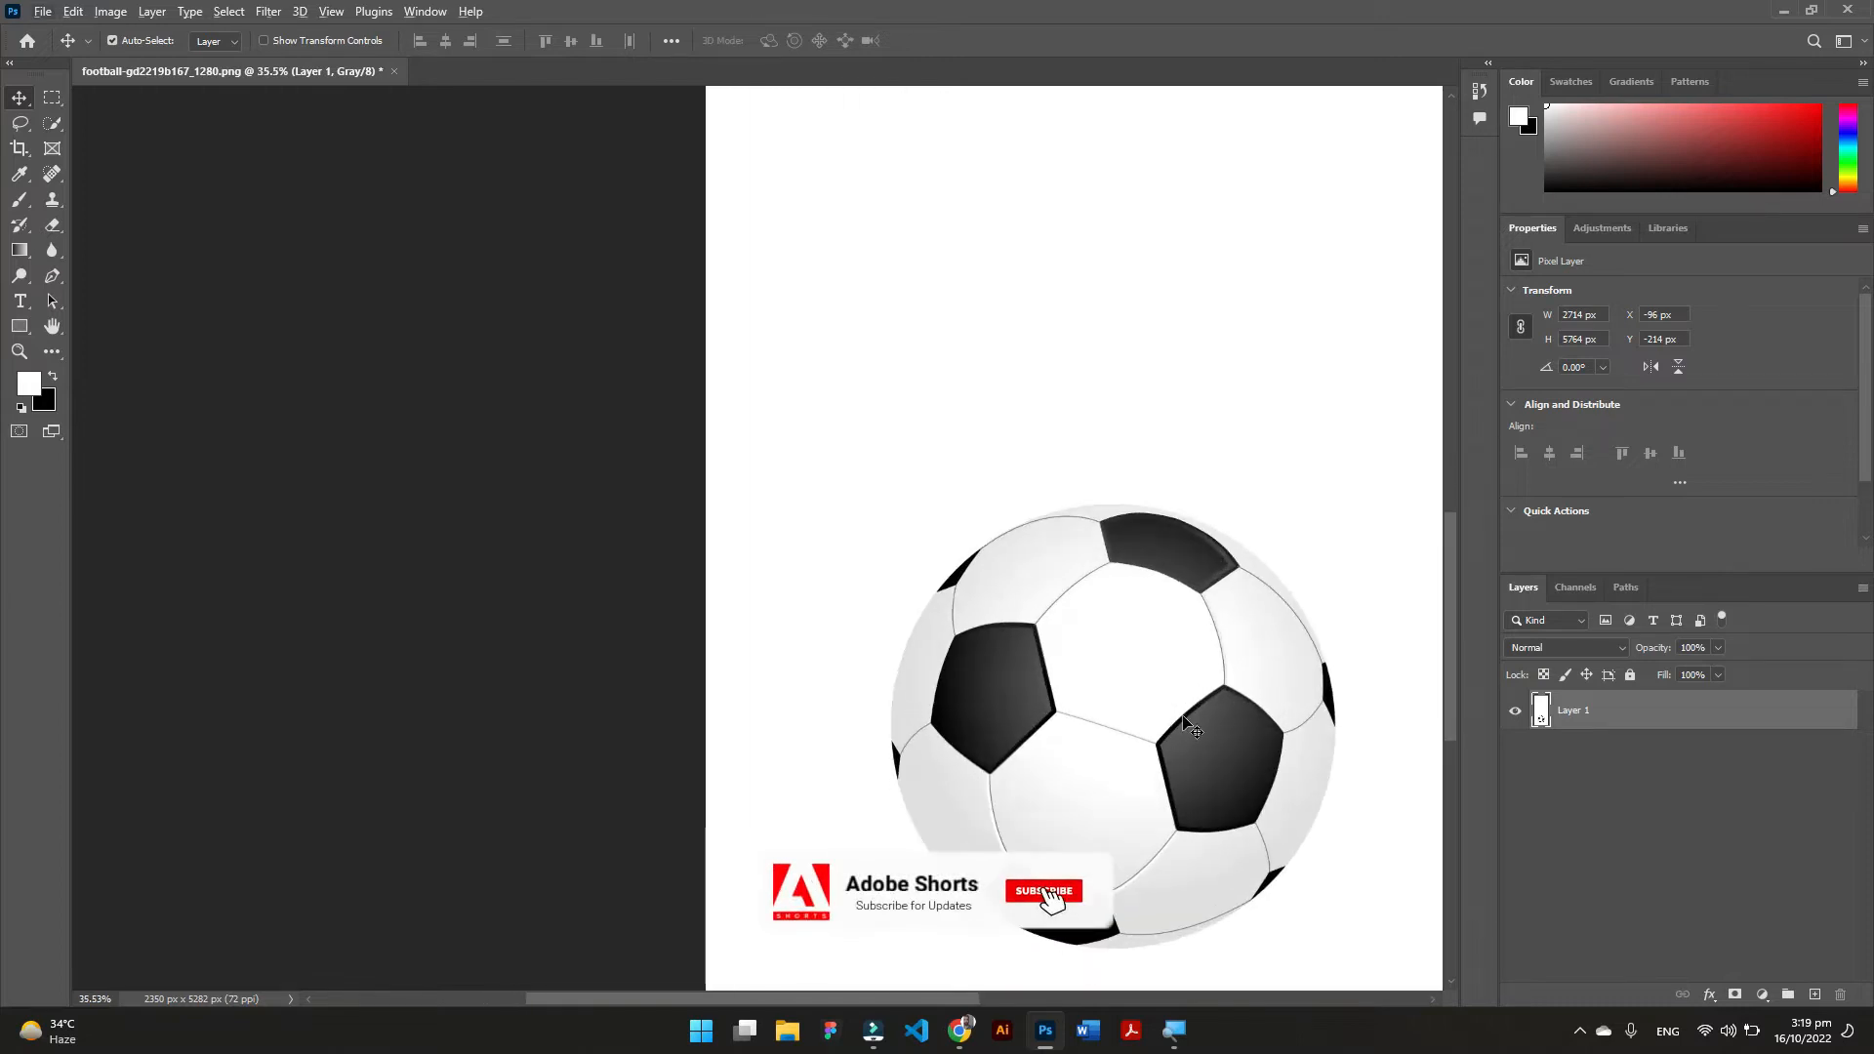
scroll(1181, 714, up, 1)
drag(1228, 679, 849, 452)
scroll(830, 444, up, 1)
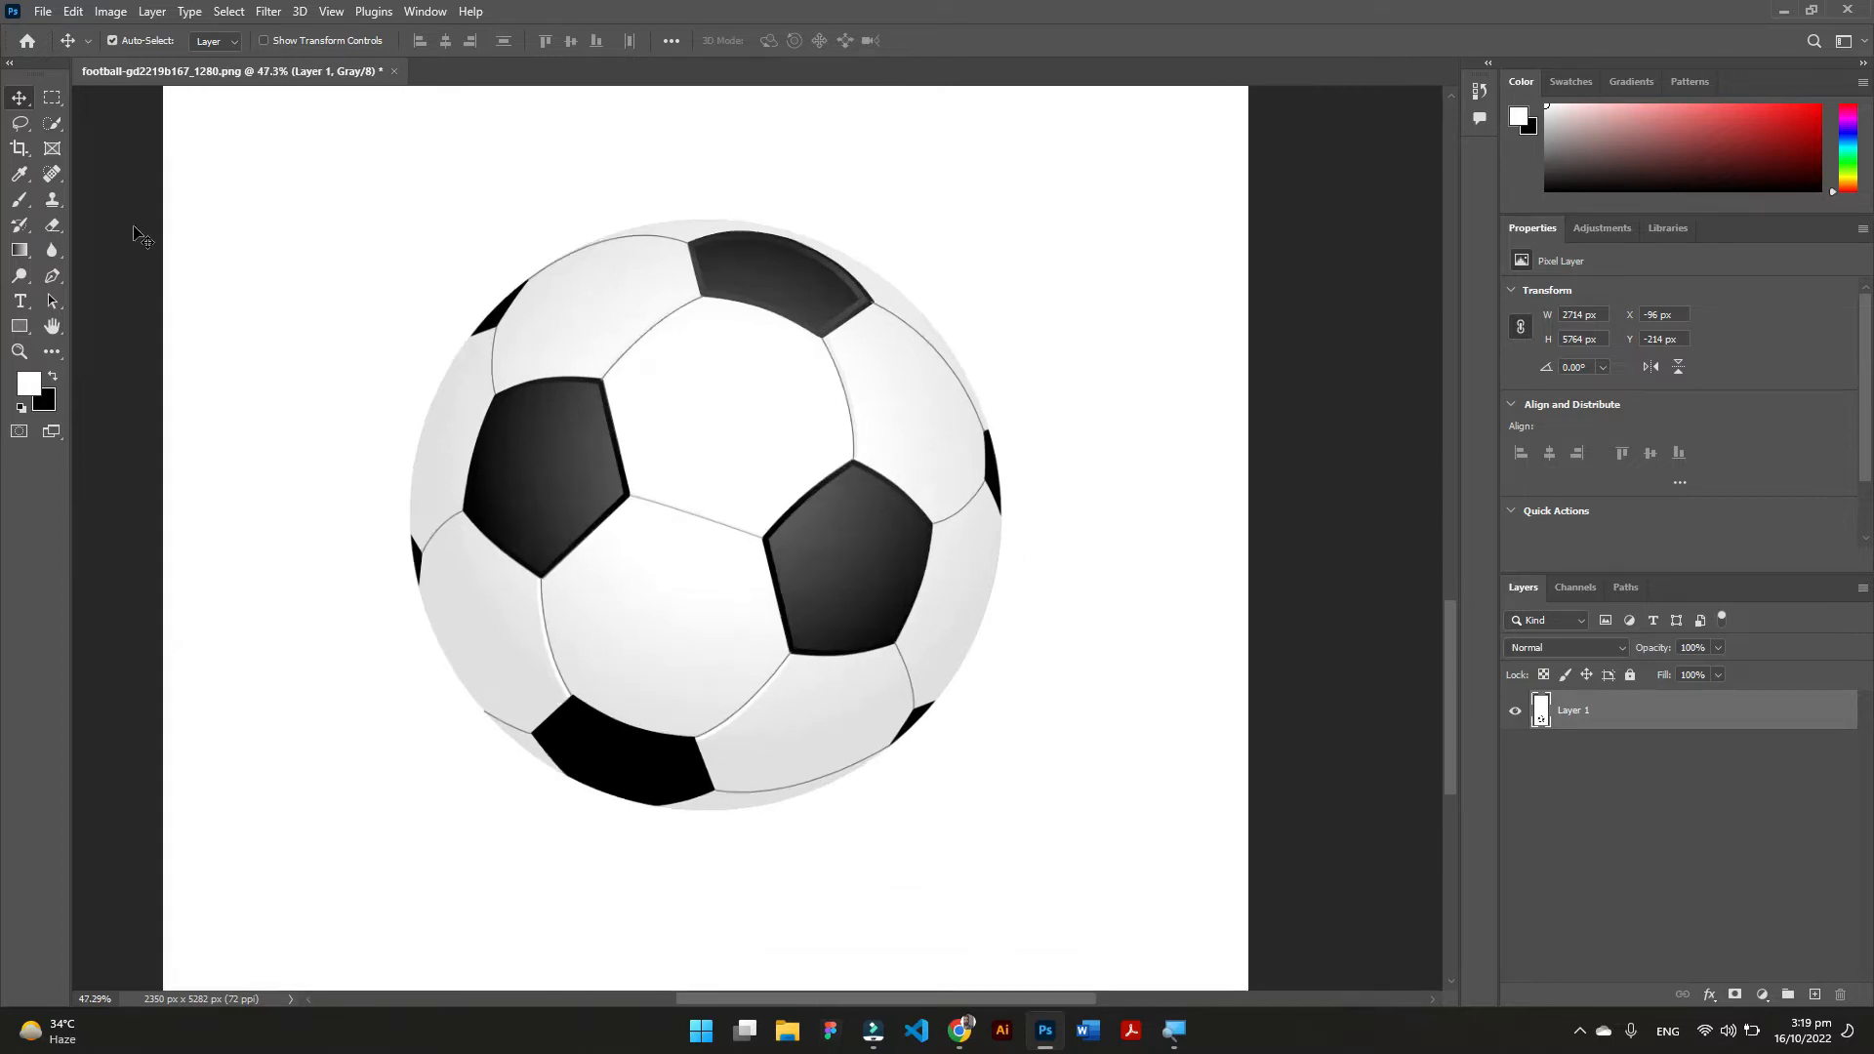
click(52, 123)
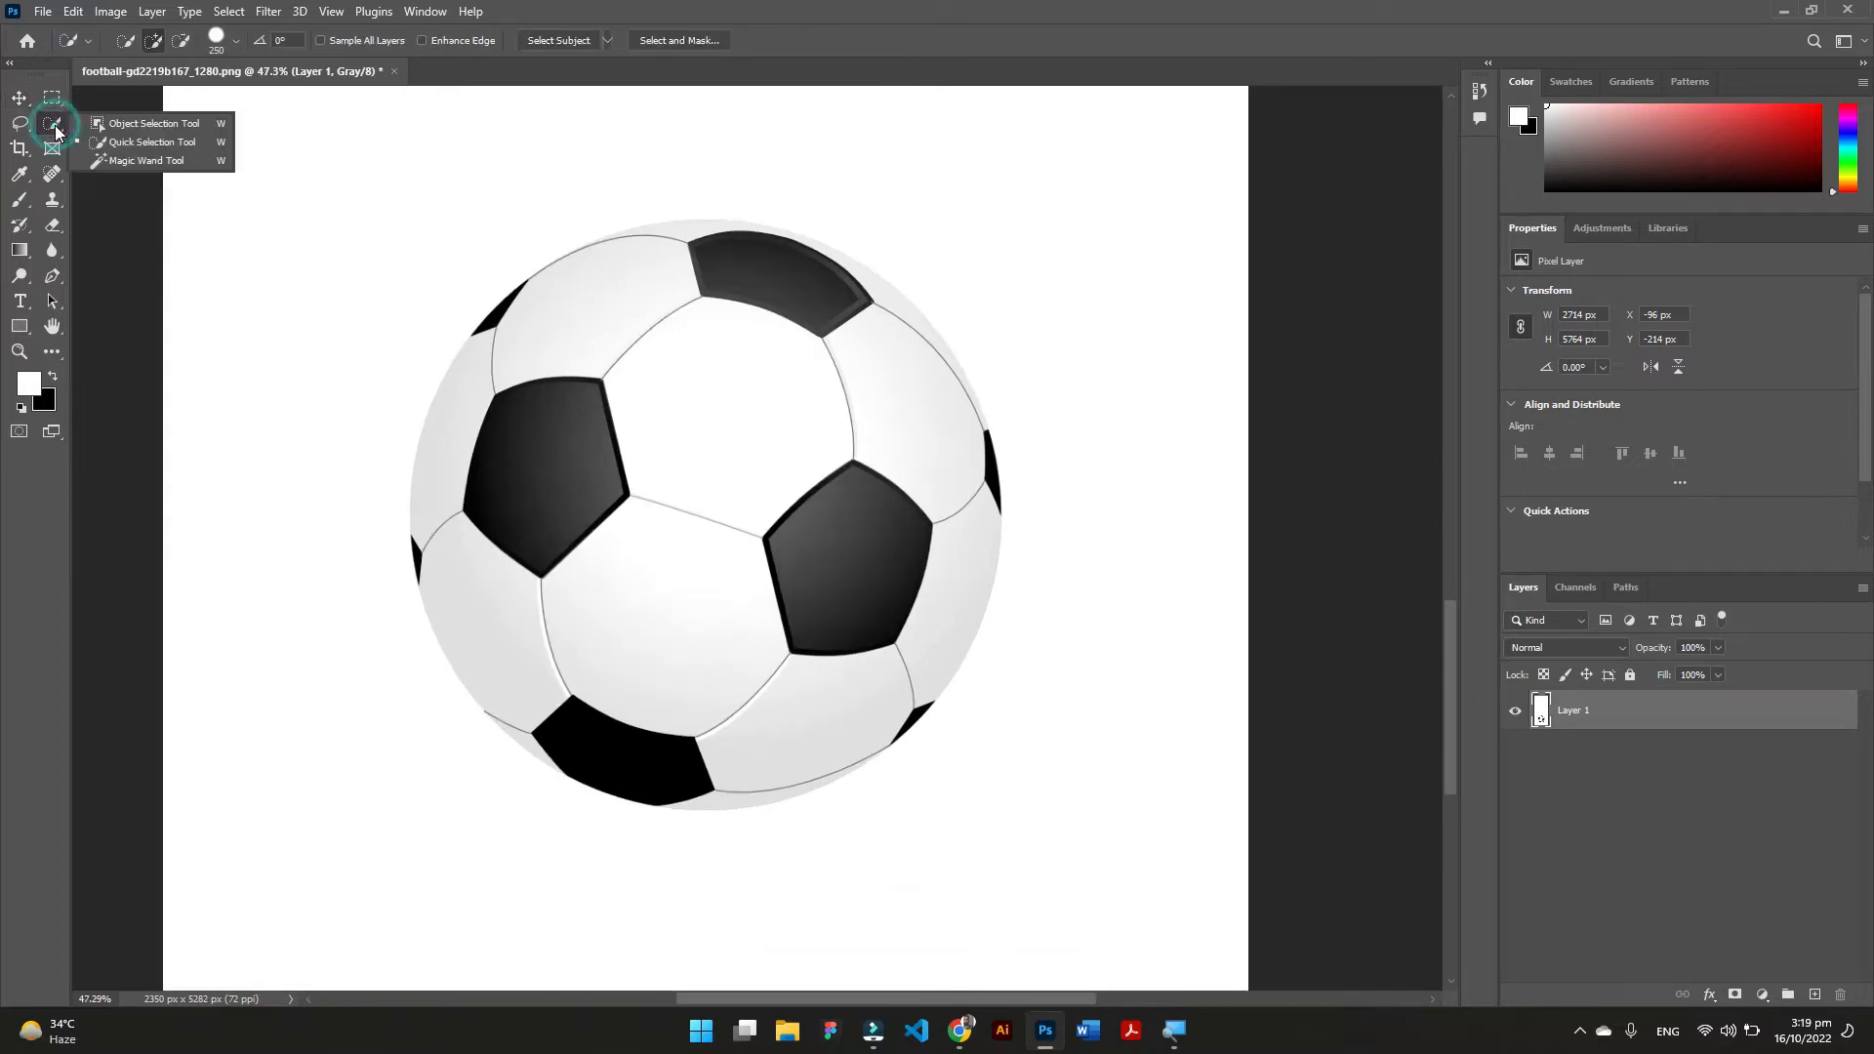
click(122, 142)
drag(535, 384, 736, 360)
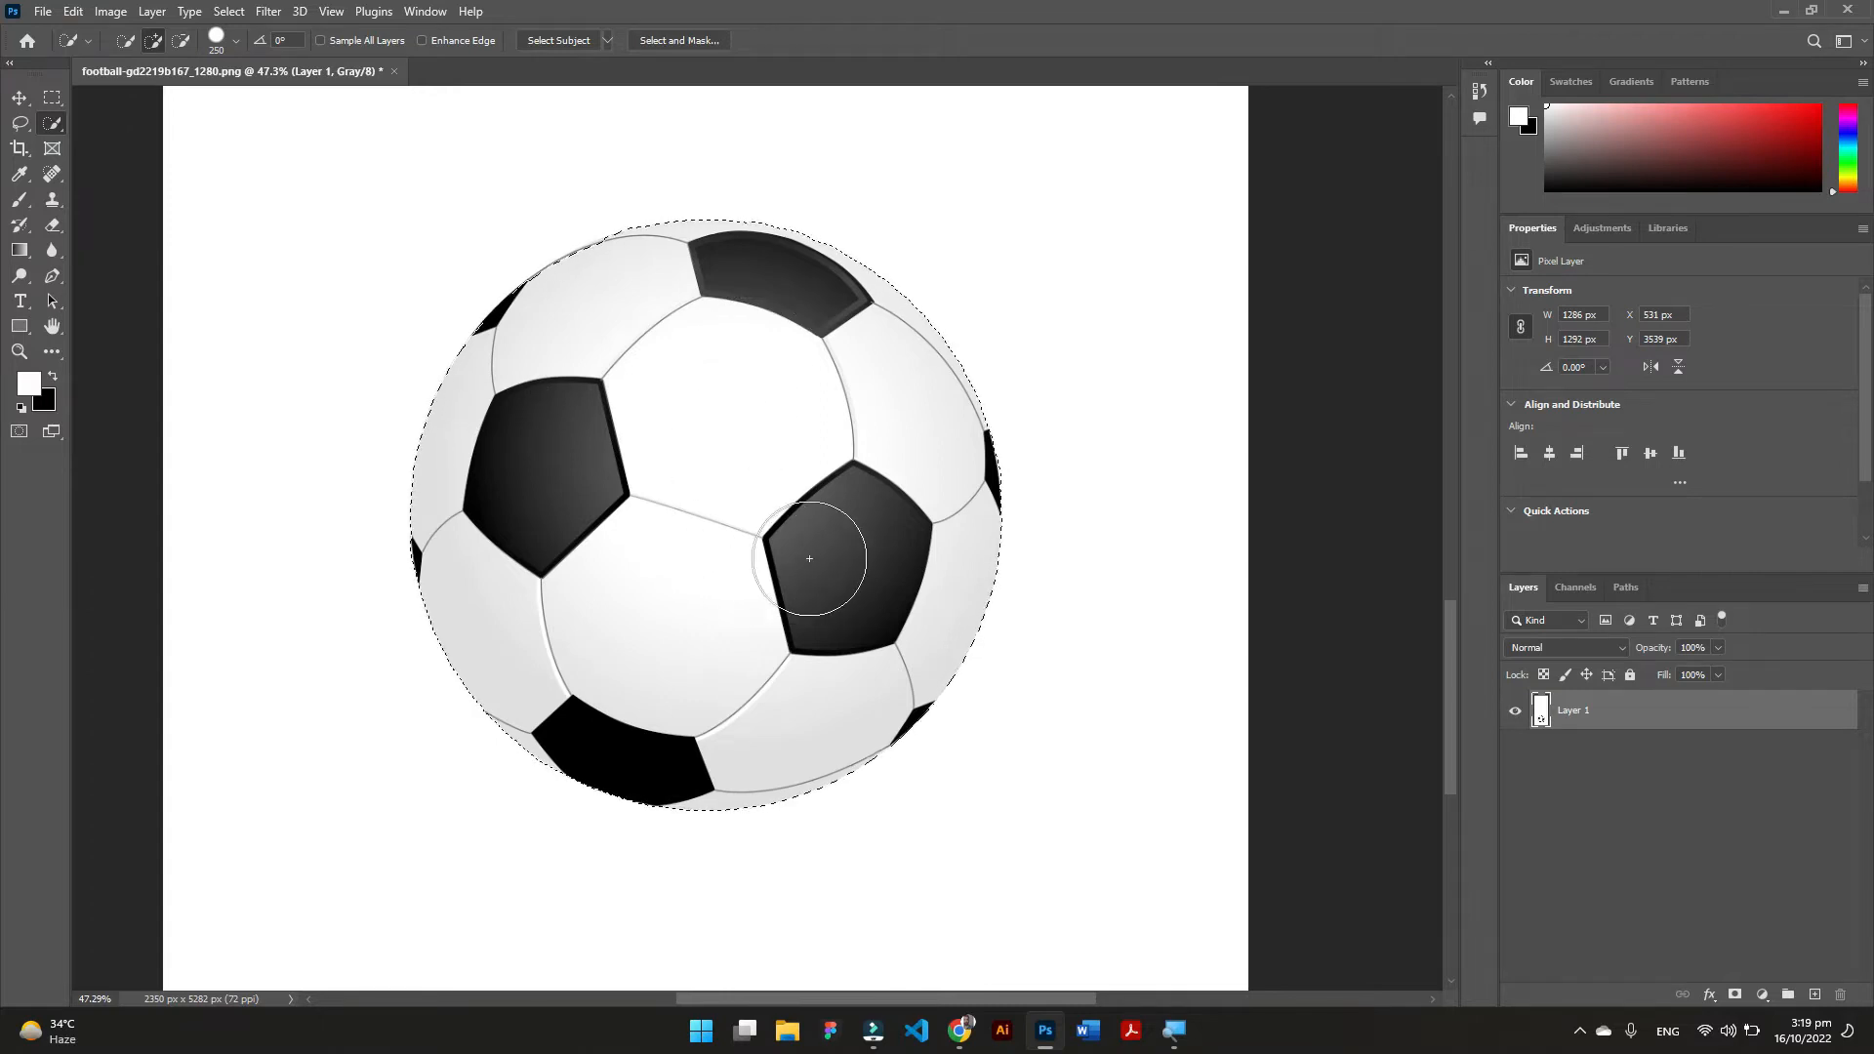
Mask out the background around the selected football and apply the layer mask permanently.
click(1737, 995)
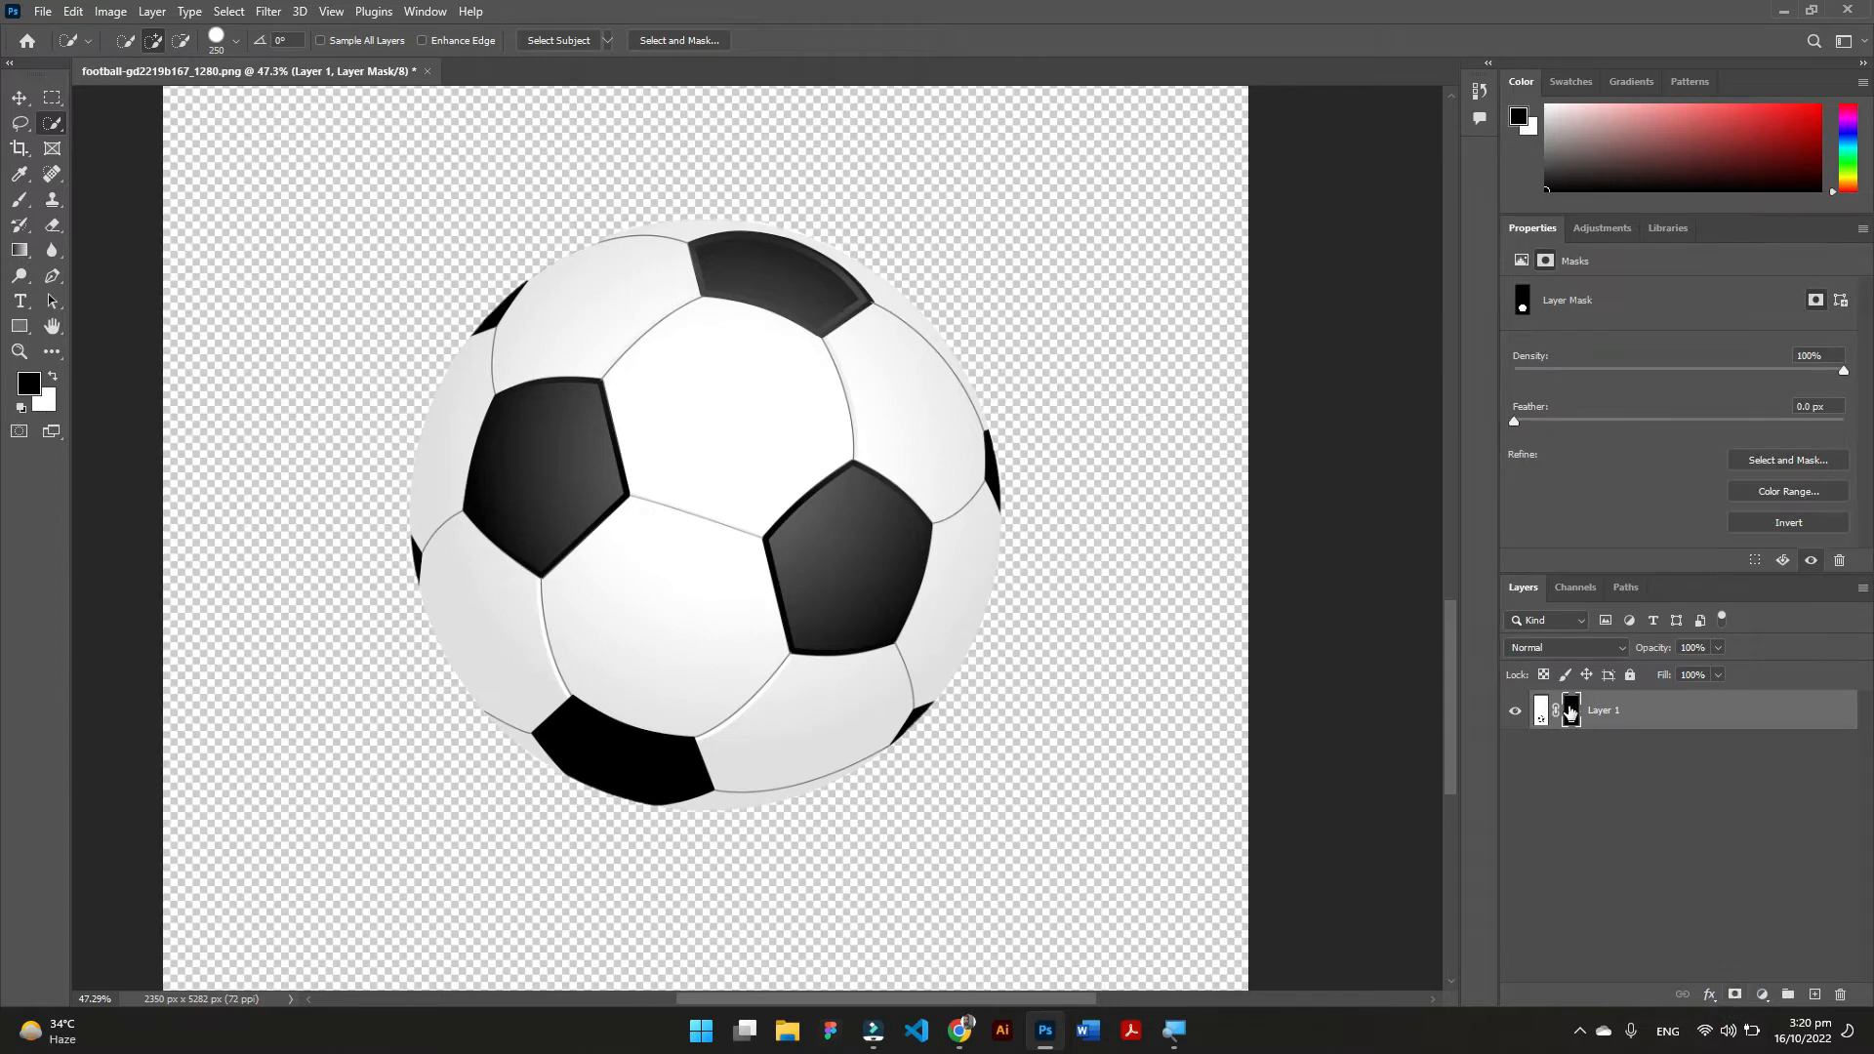
right_click(1570, 712)
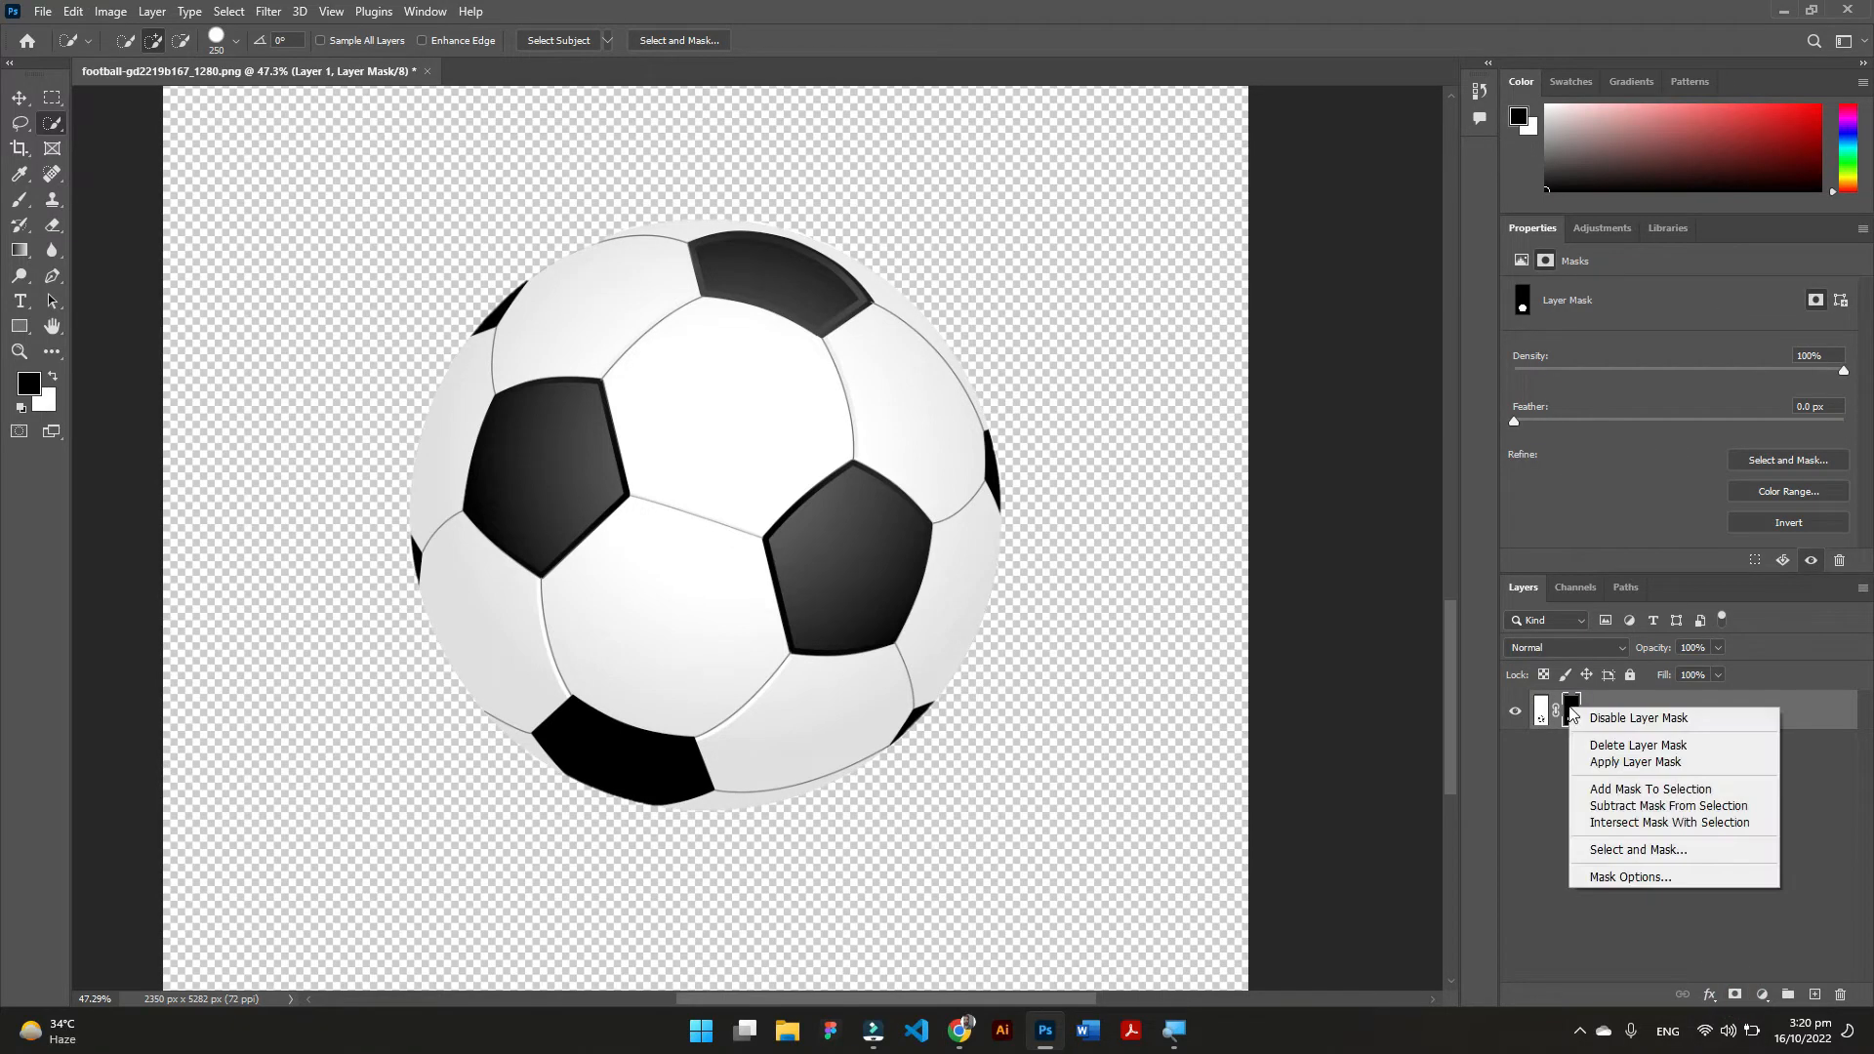
click(1653, 763)
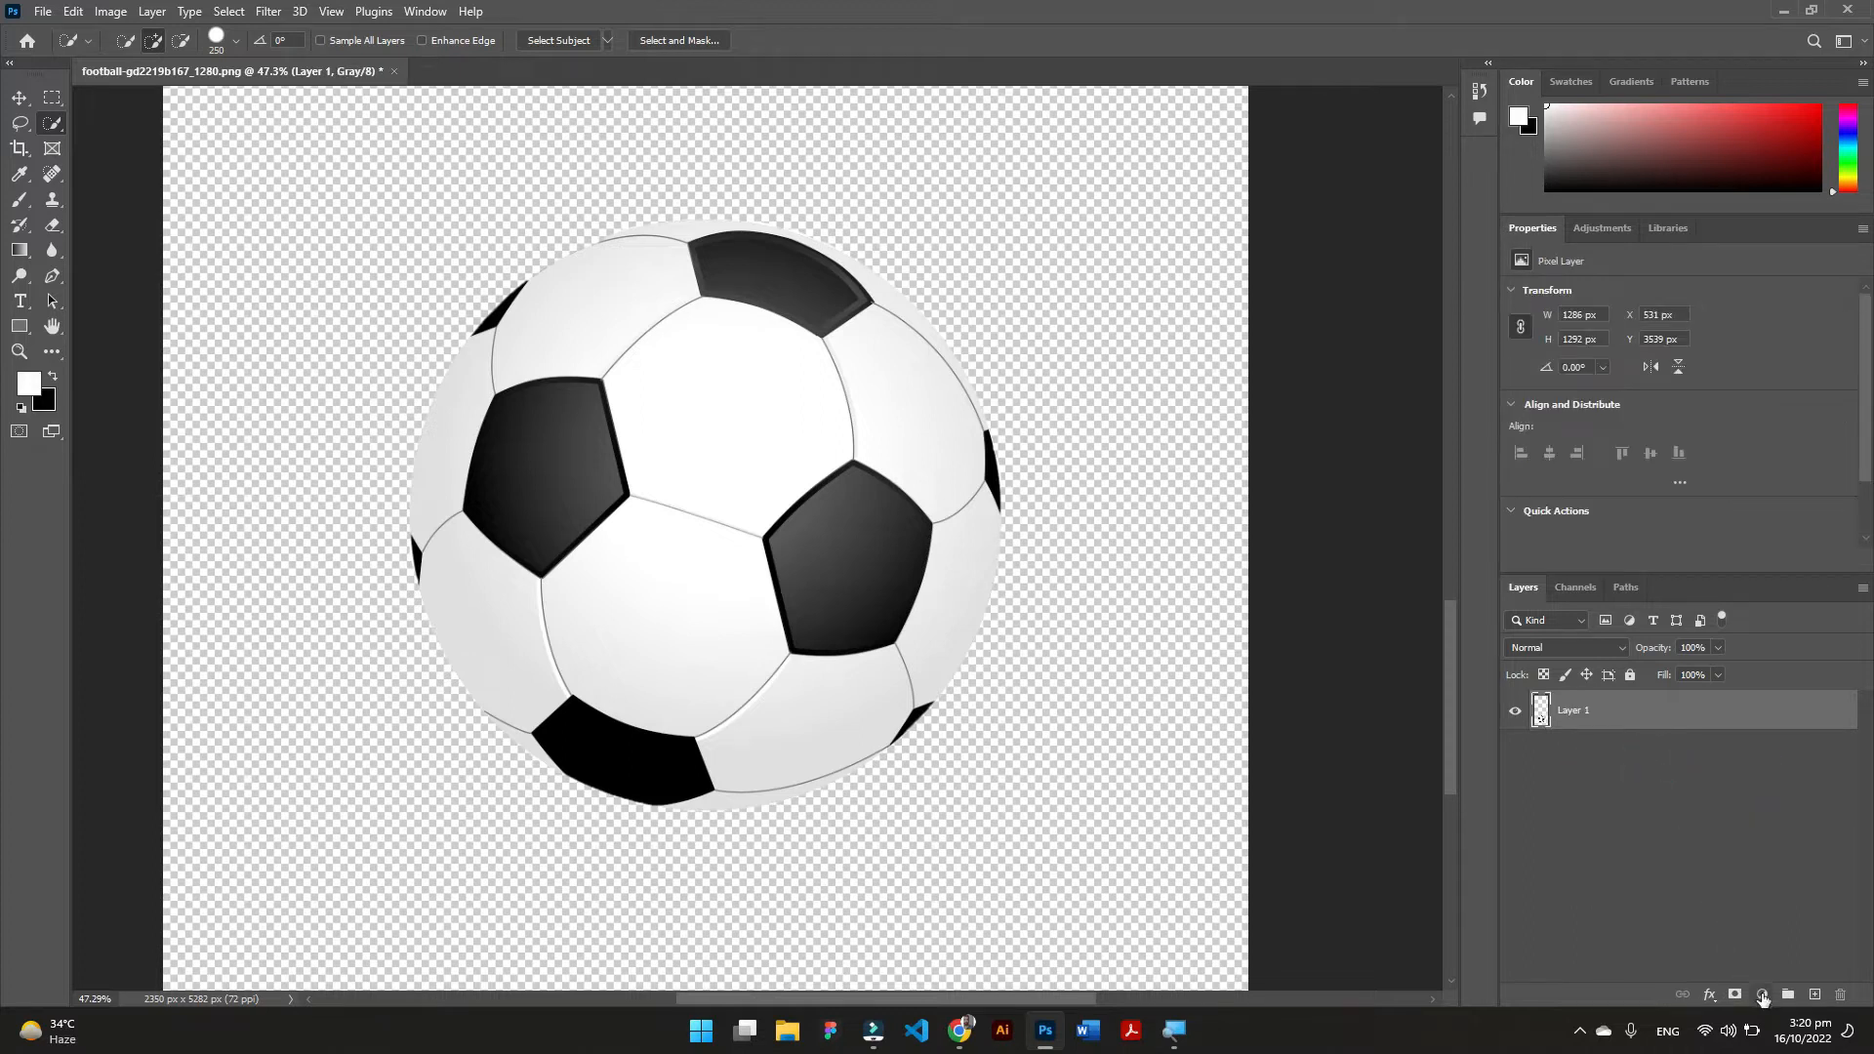
Add a white (ffffff) Solid Color fill layer and place it beneath the football layer.
click(1763, 995)
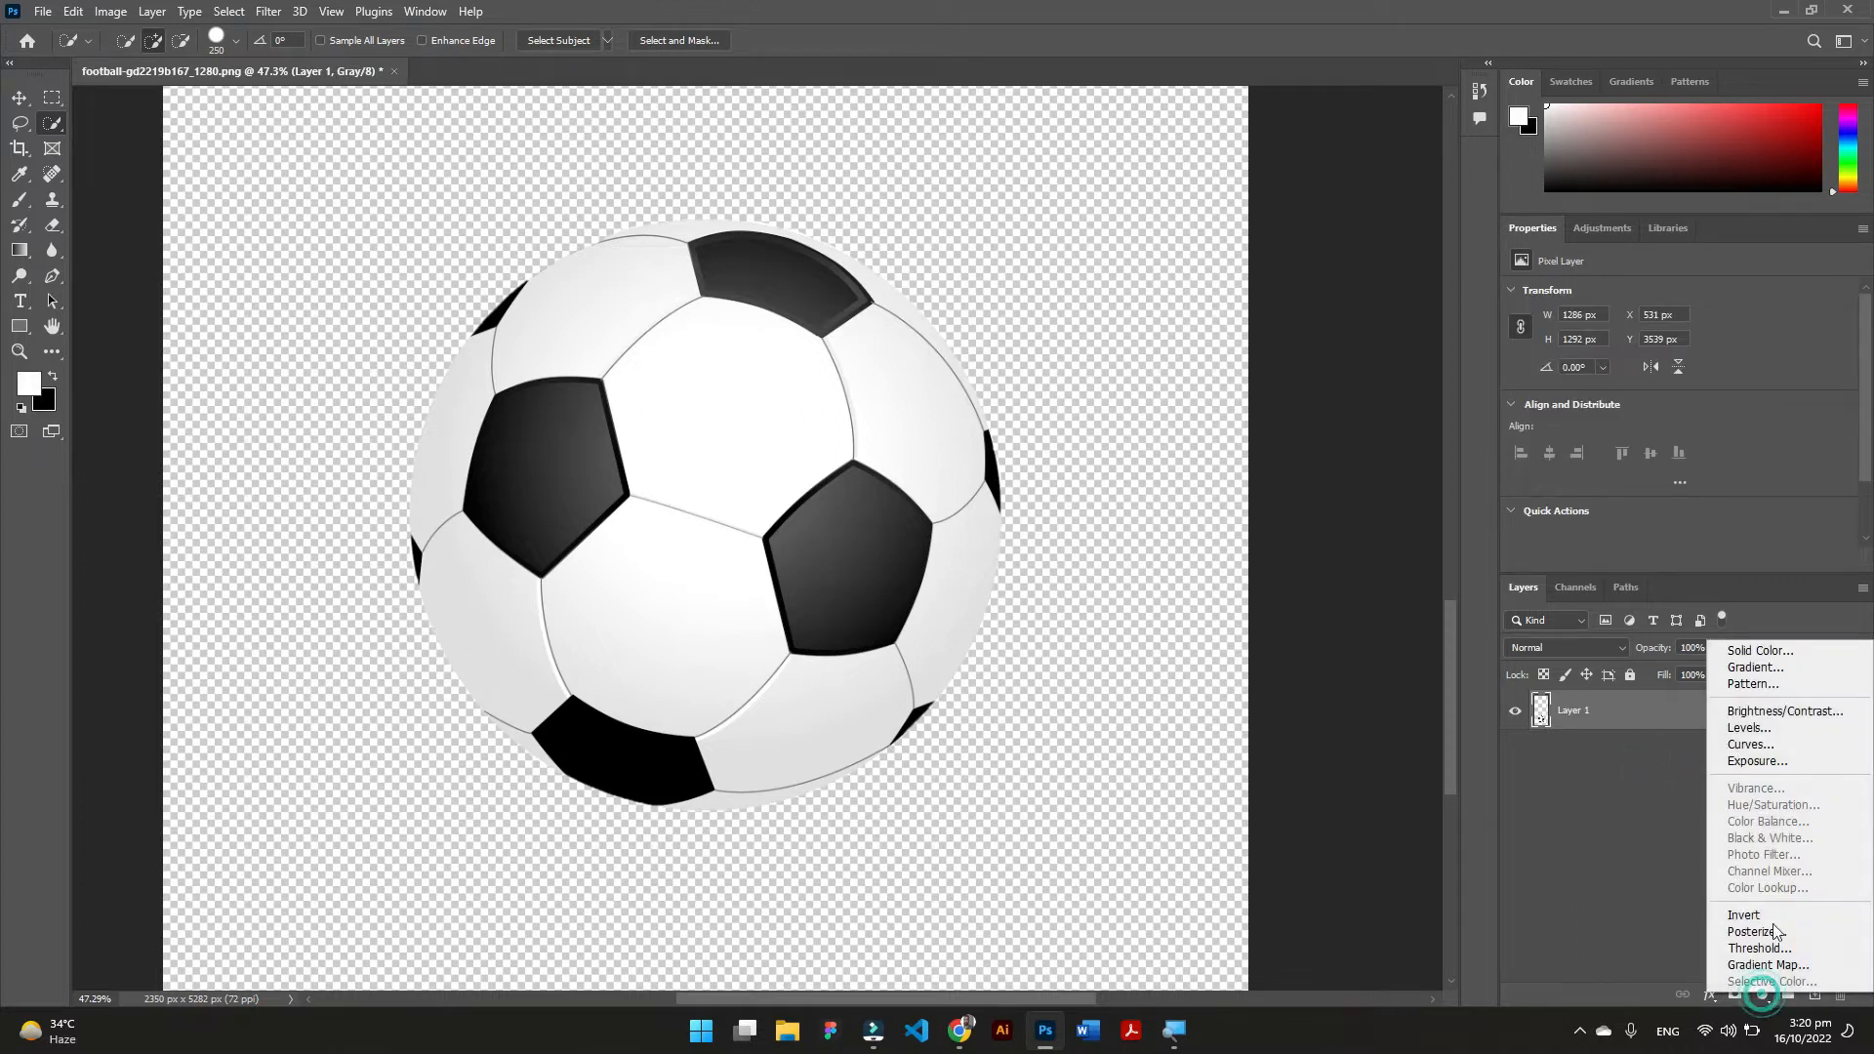
click(1765, 652)
click(823, 330)
click(646, 190)
click(639, 189)
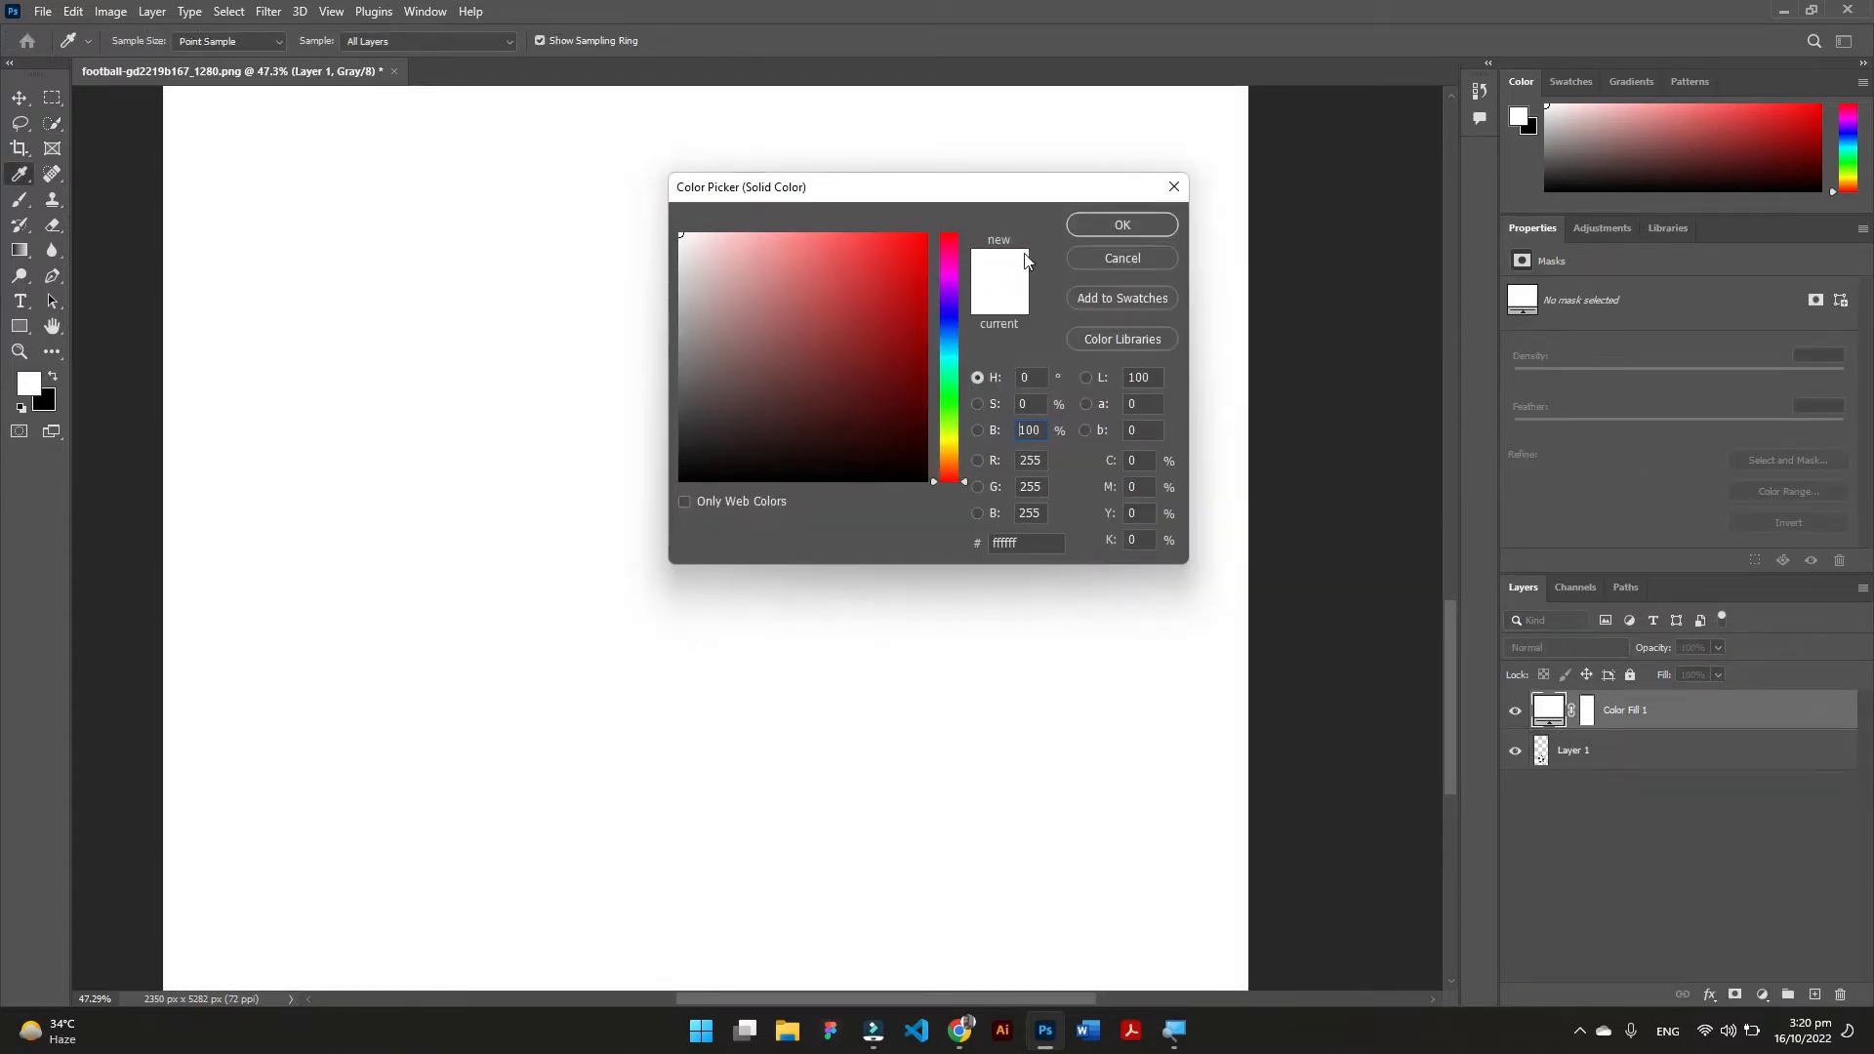
click(1079, 224)
drag(1638, 761, 1631, 705)
Duplicate the cut-out football layer.
scroll(674, 512, down, 3)
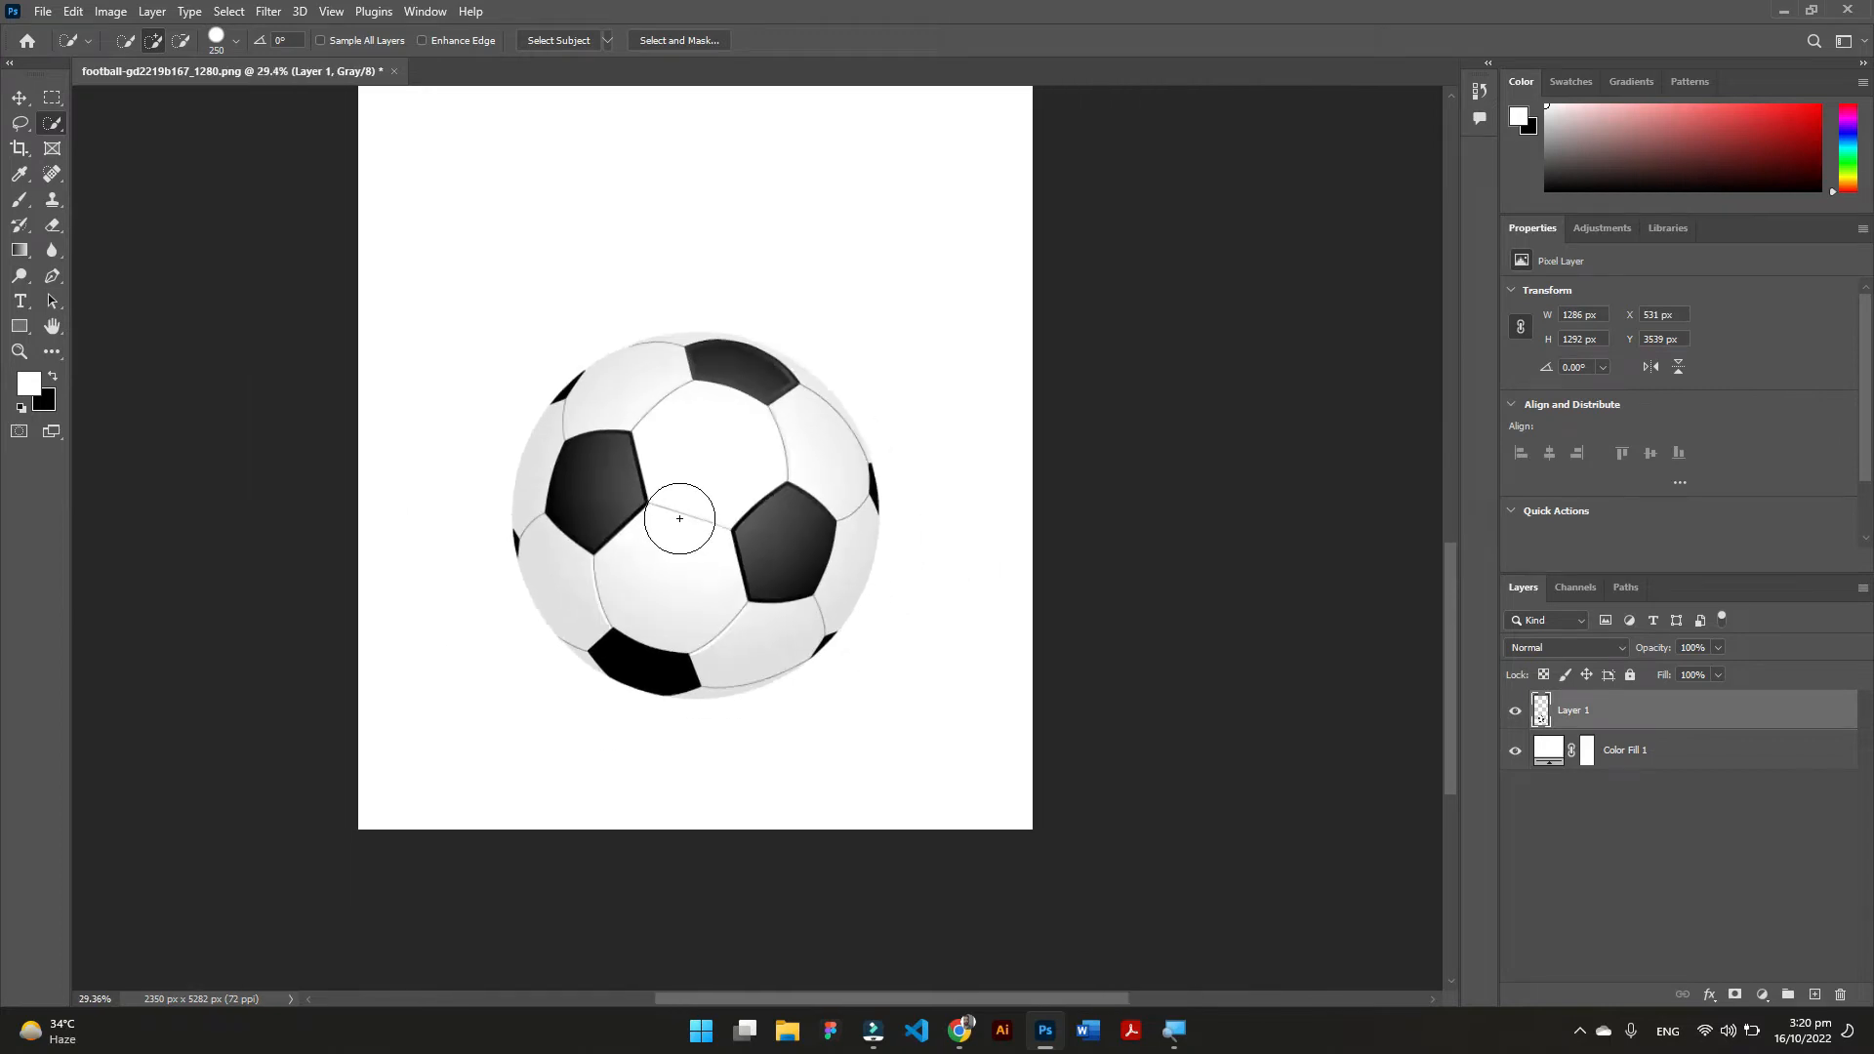
scroll(391, 312, up, 2)
key(v)
drag(646, 402, 791, 544)
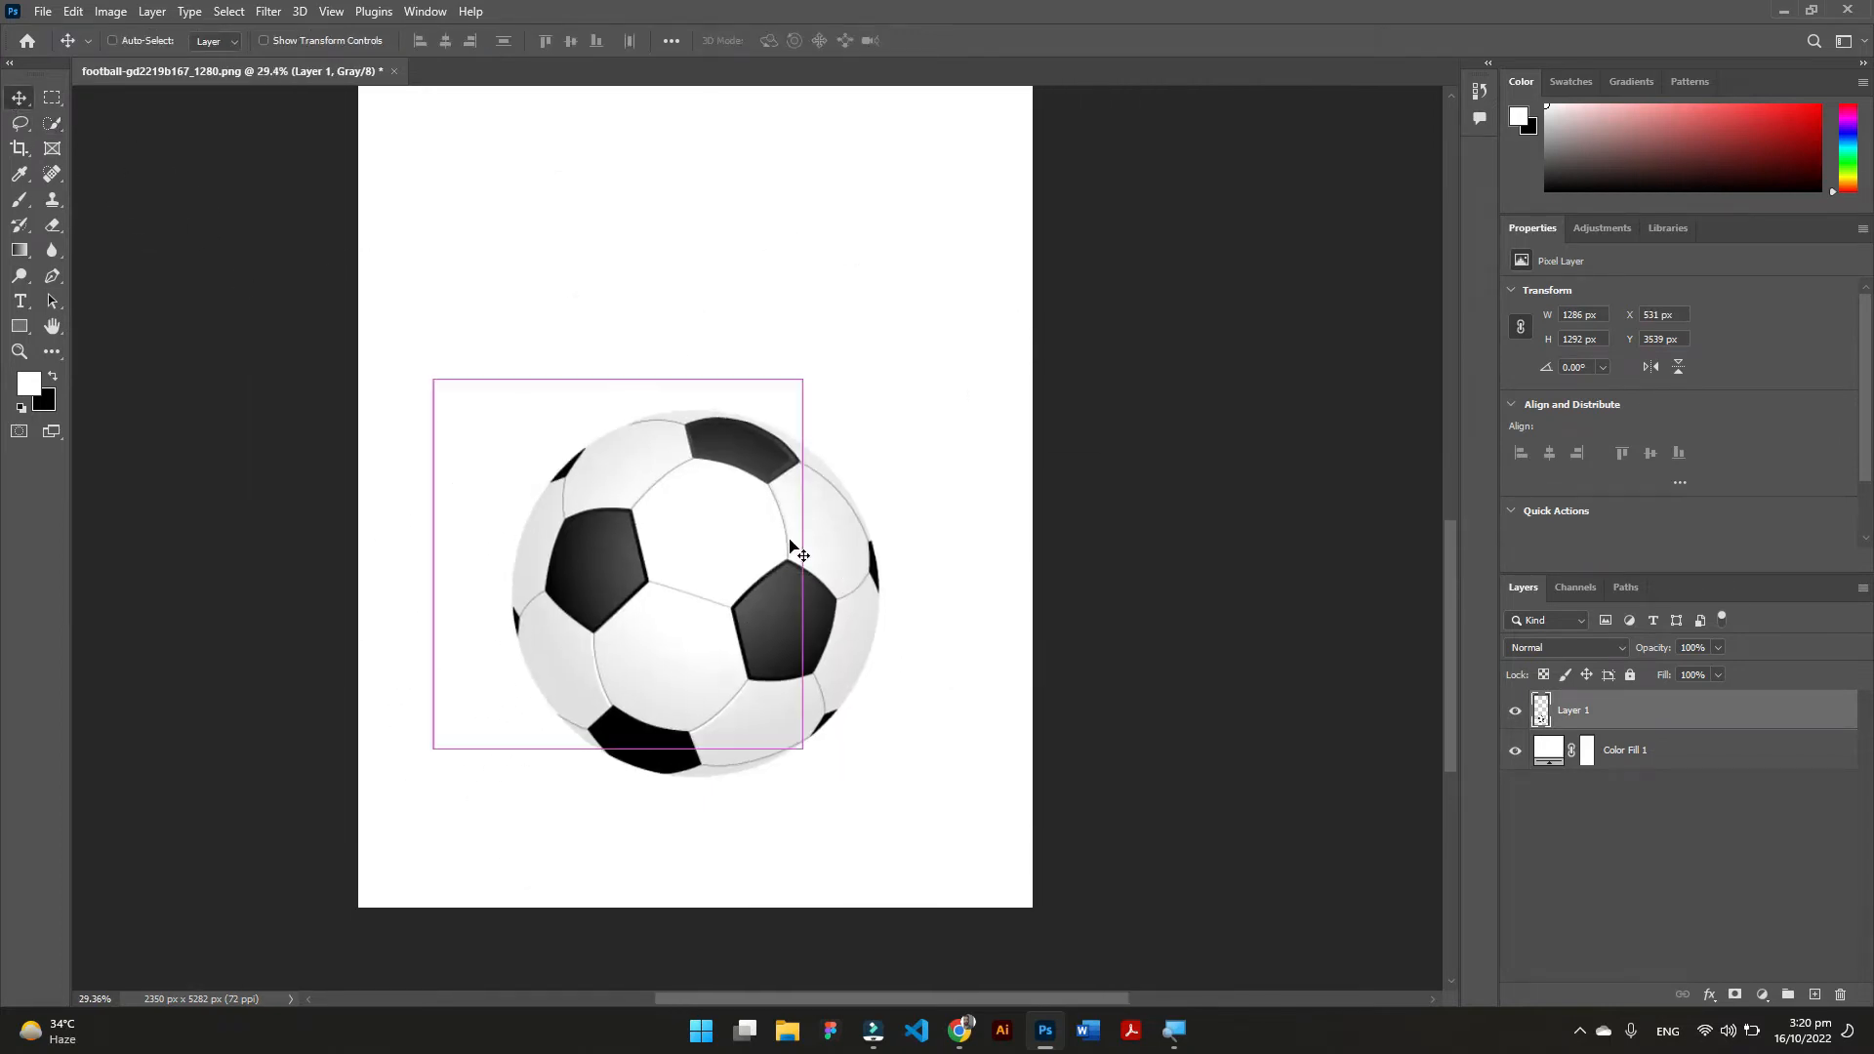
scroll(795, 552, up, 3)
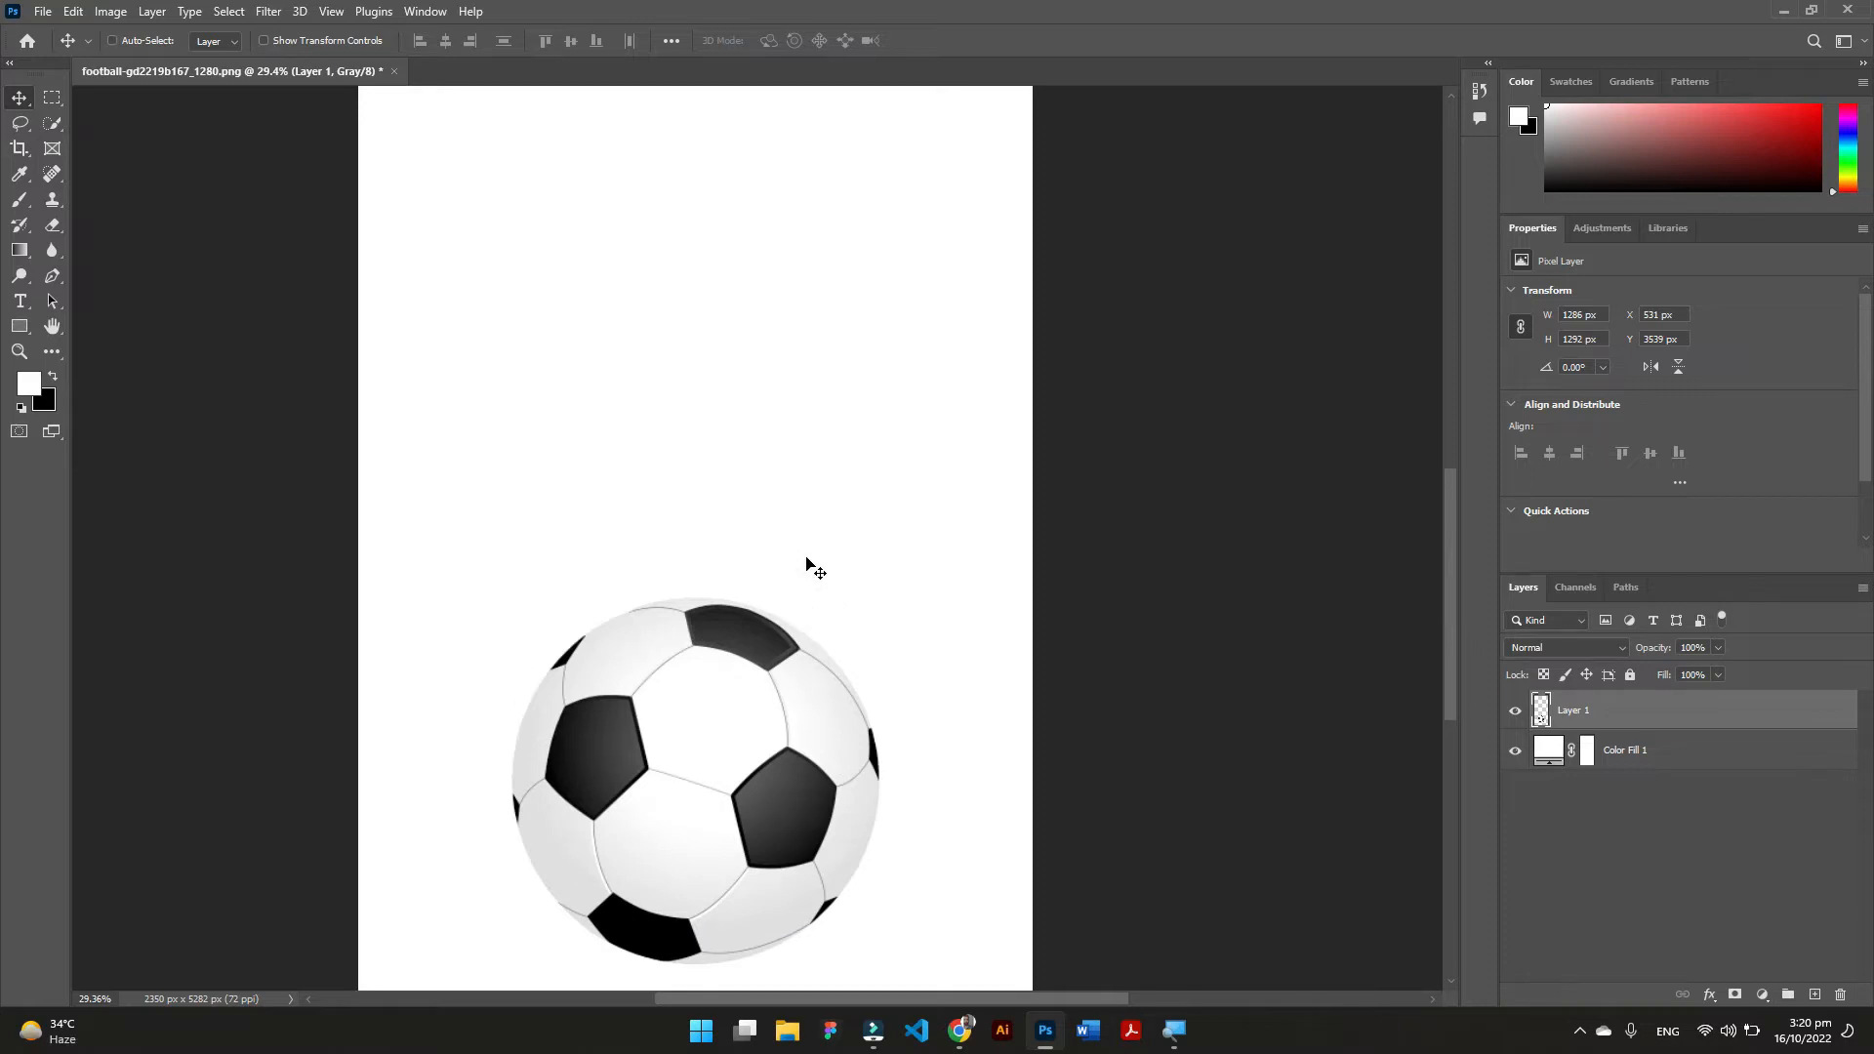
key(ctrl+j)
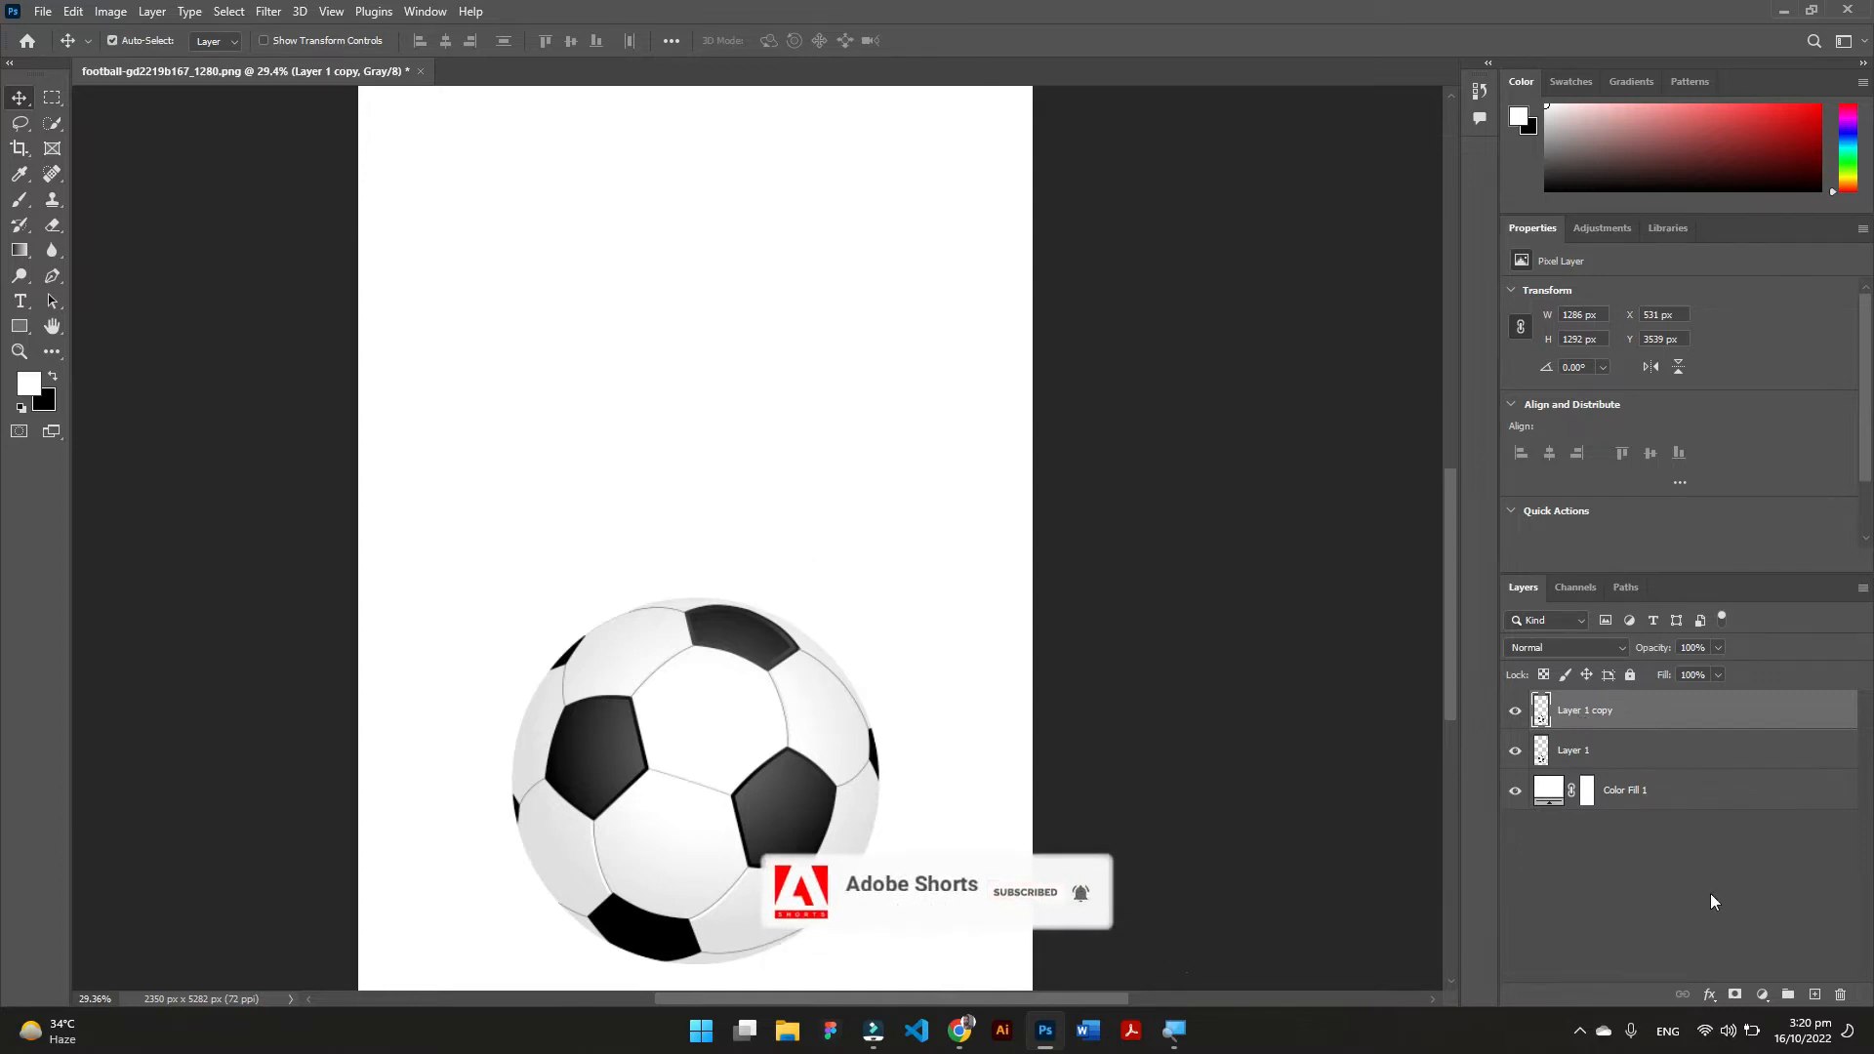
Apply a Motion Blur to the football copy with an angle of 90° and a distance of 130 pixels.
click(269, 11)
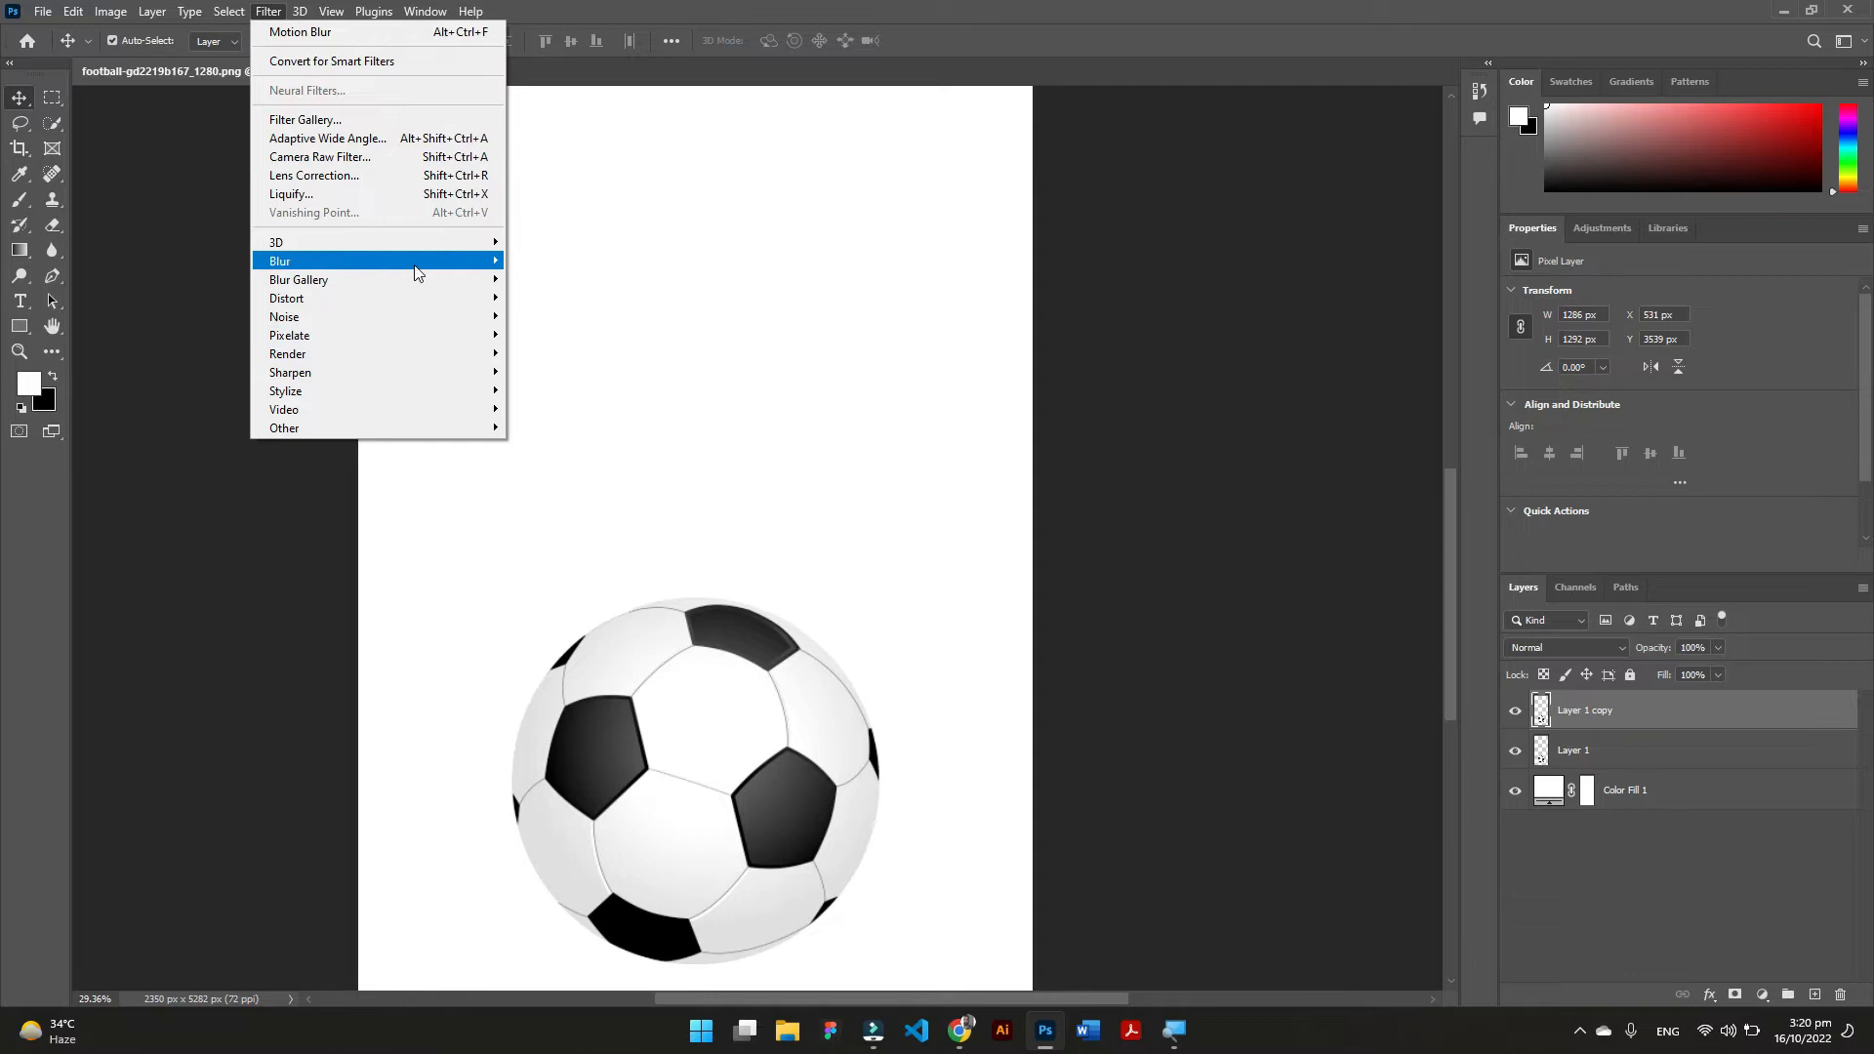
mouse_move(419, 271)
click(572, 372)
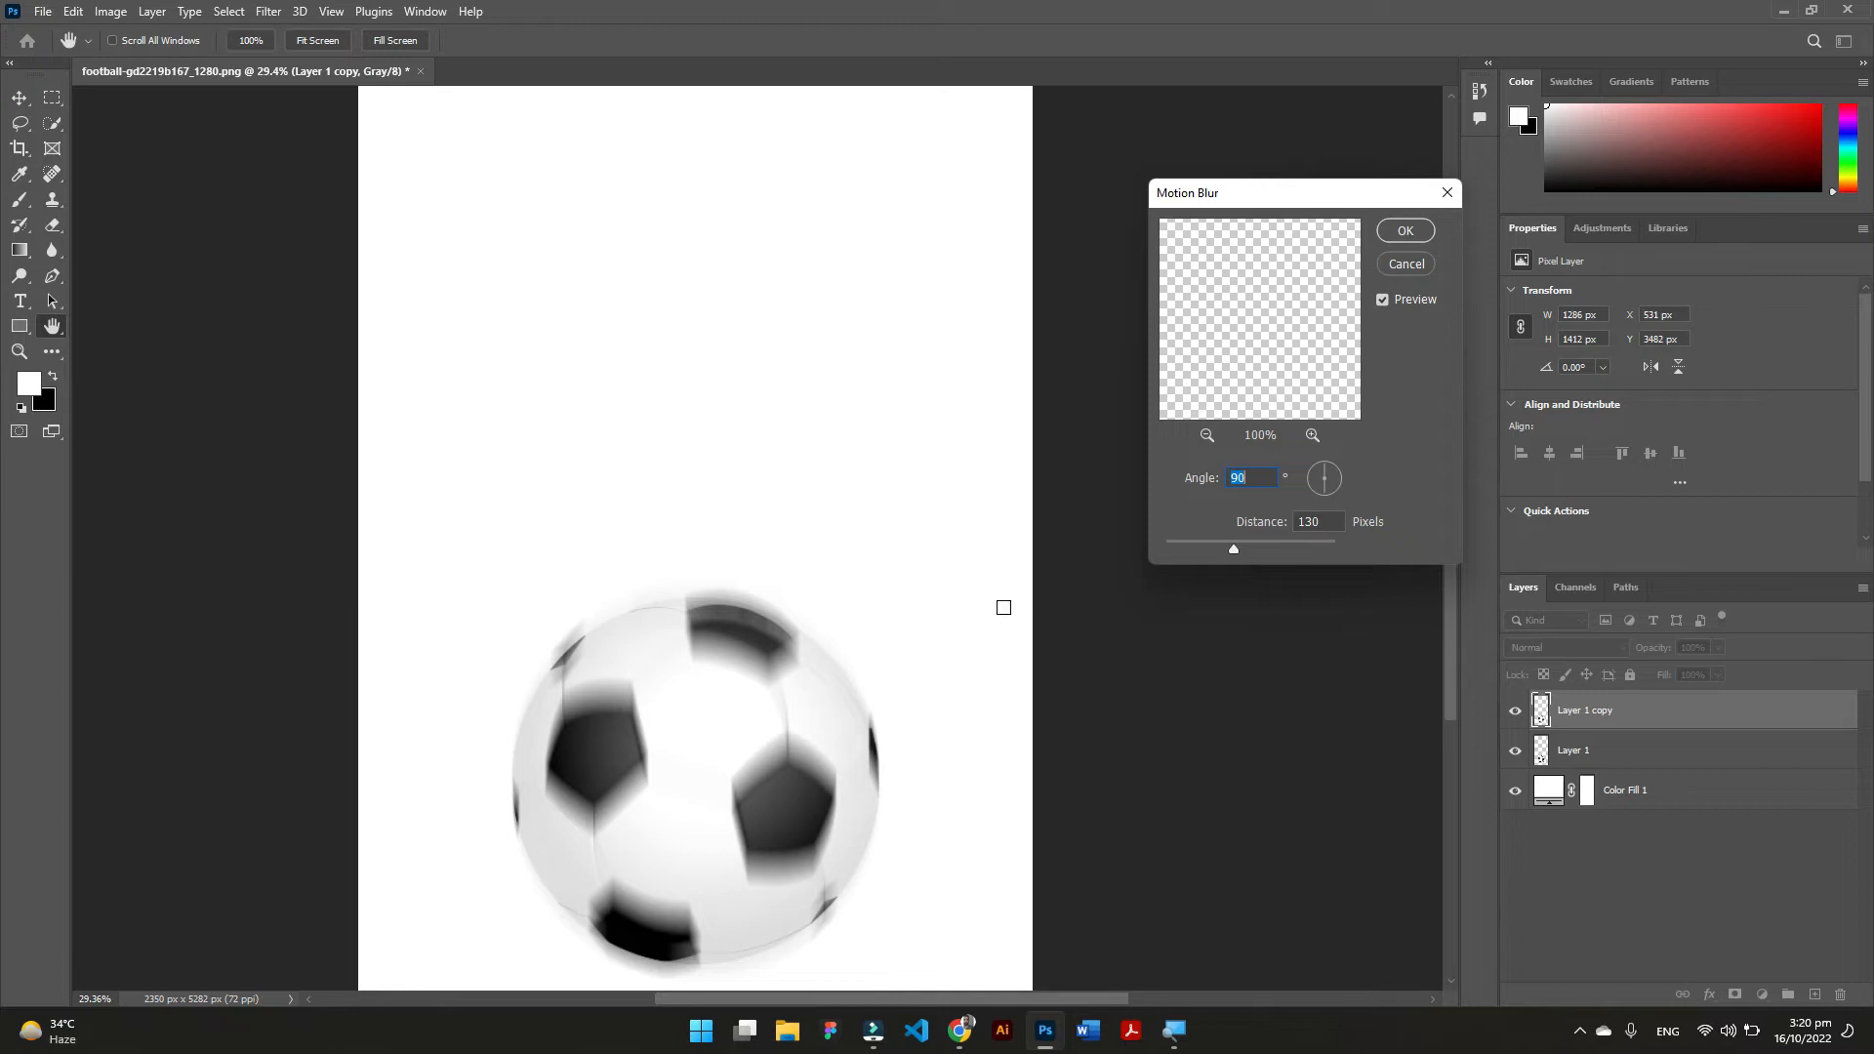
click(1405, 232)
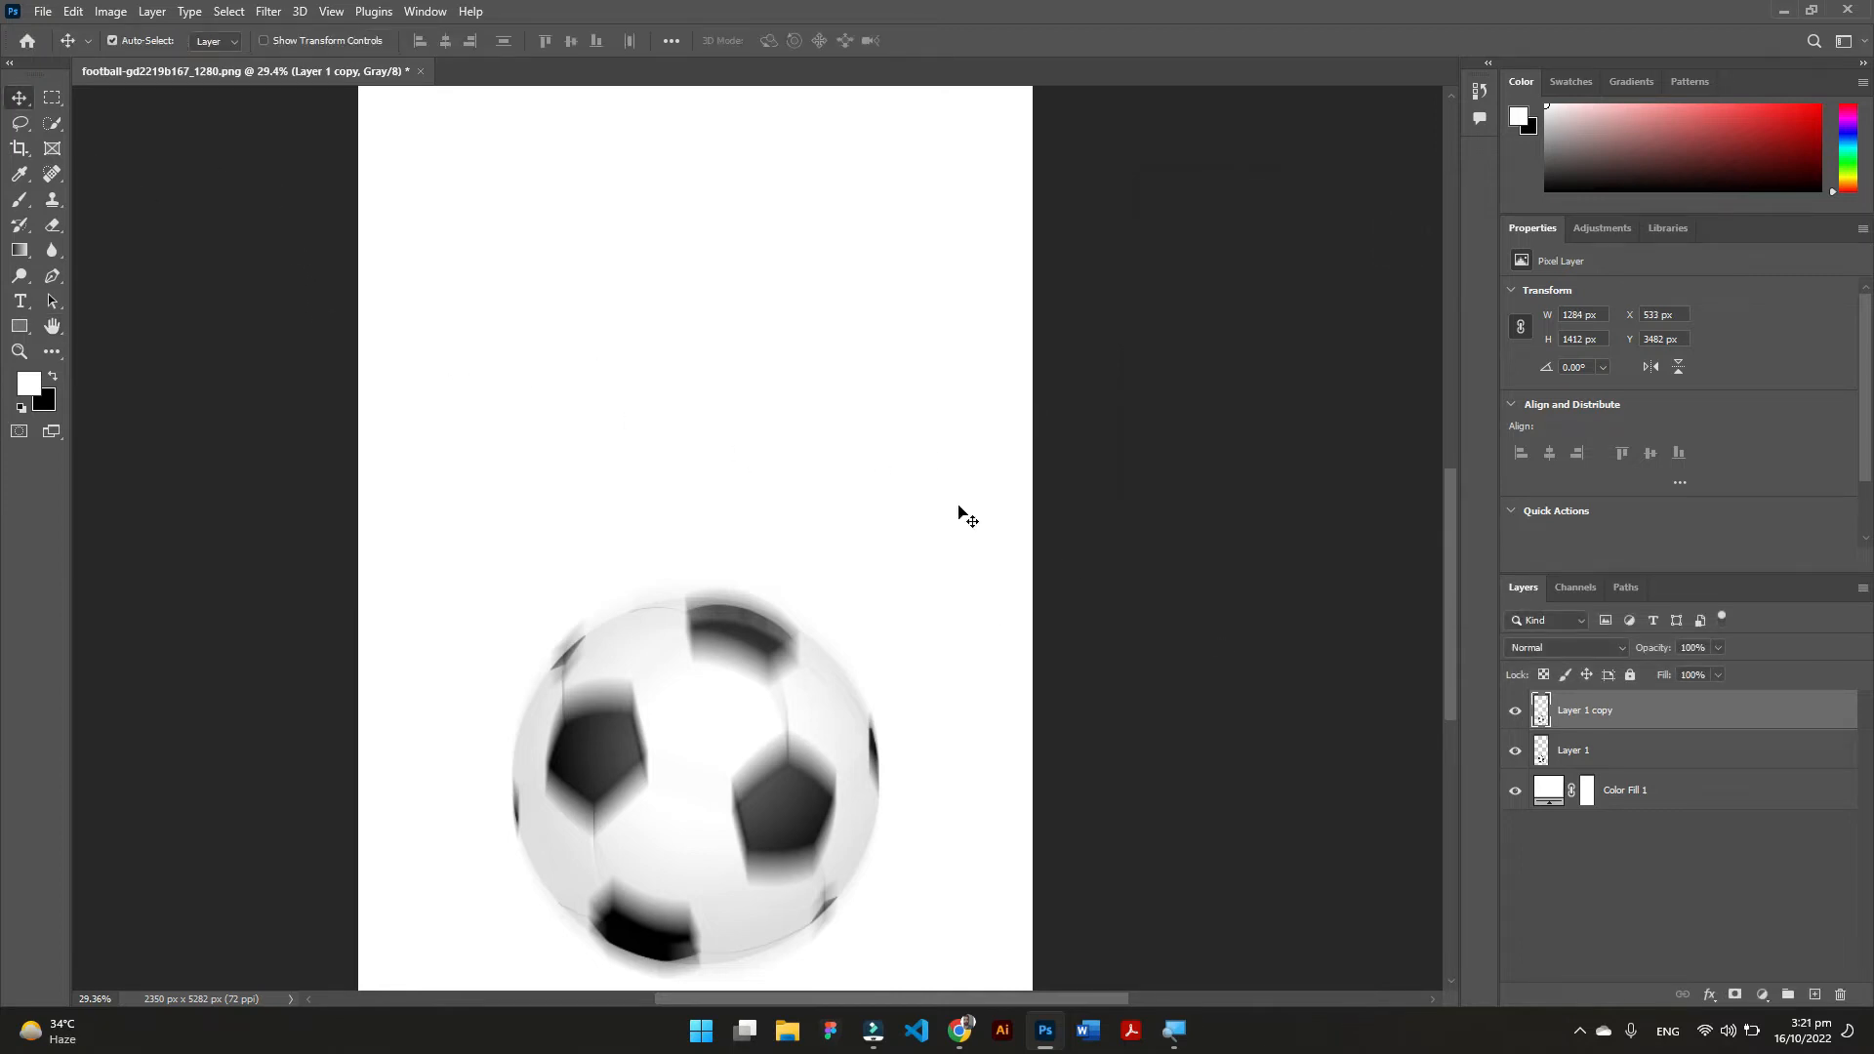
Add a layer mask to the blurred copy and paint black over the ball's lower part with a soft 400 px brush at 10% hardness.
click(1735, 995)
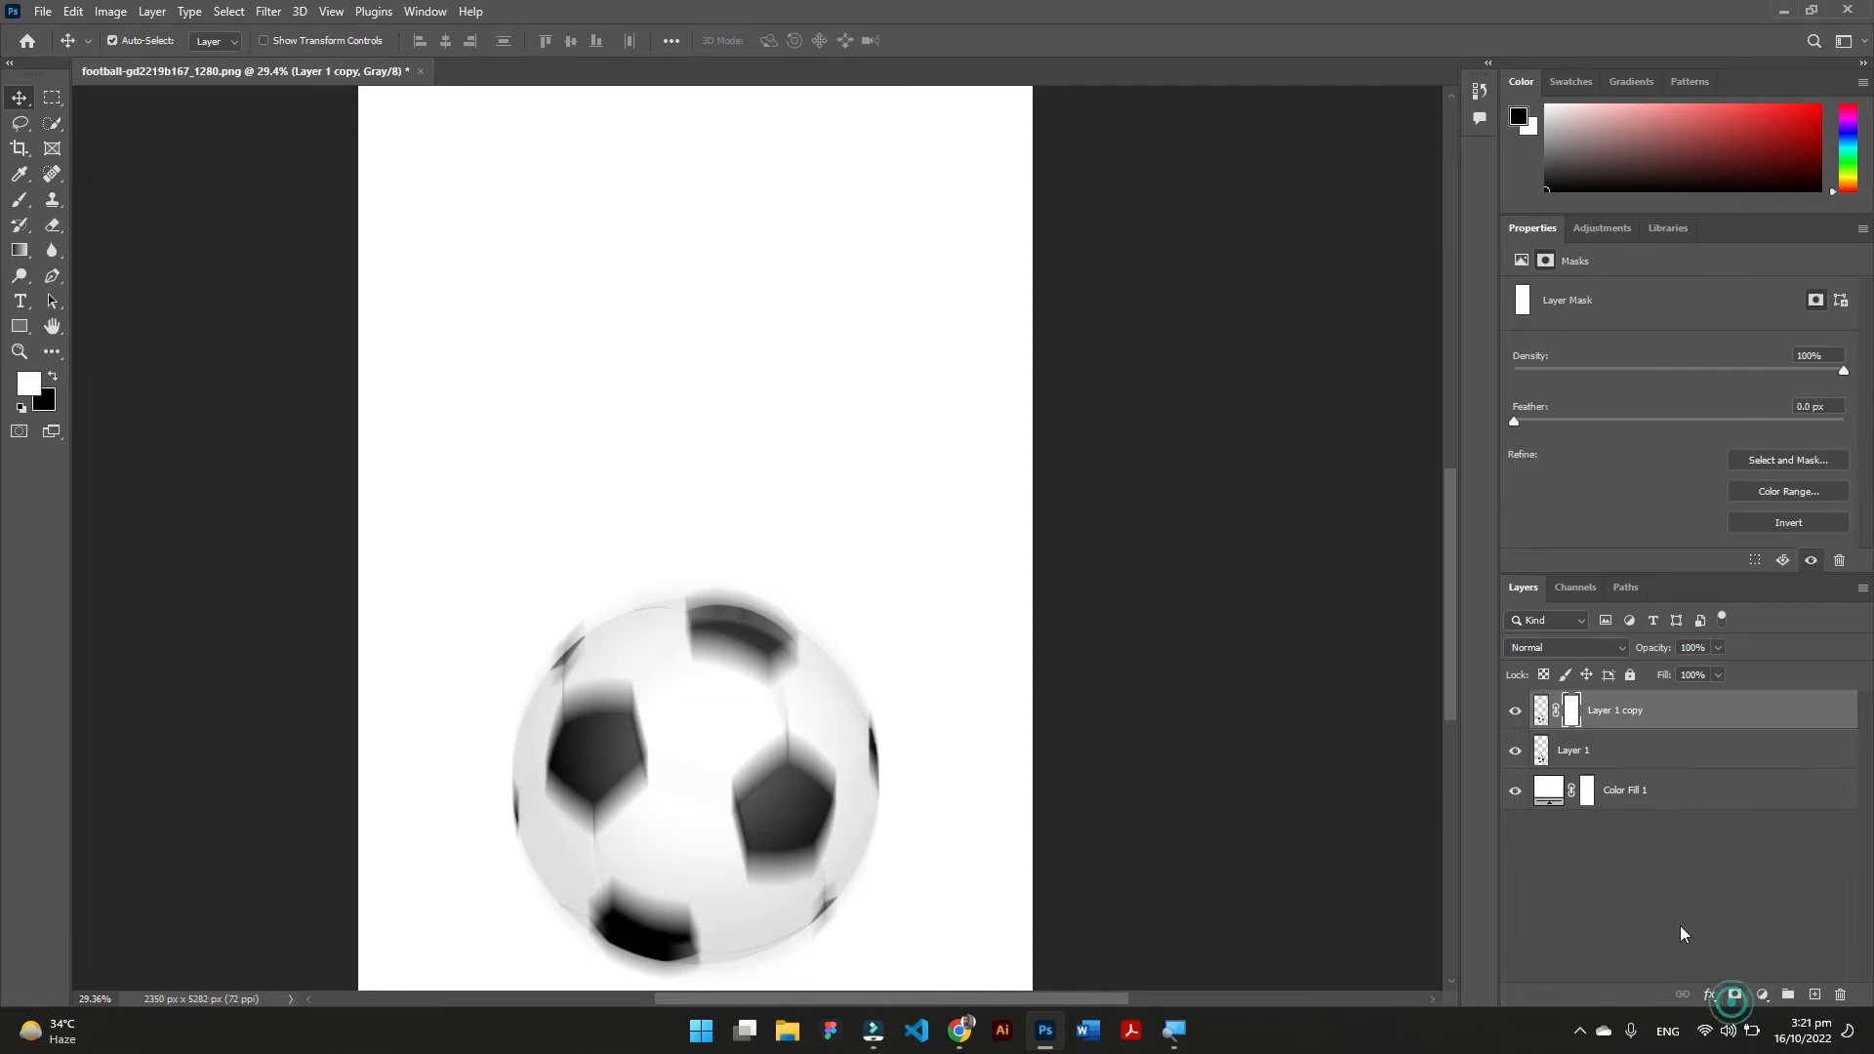
click(19, 199)
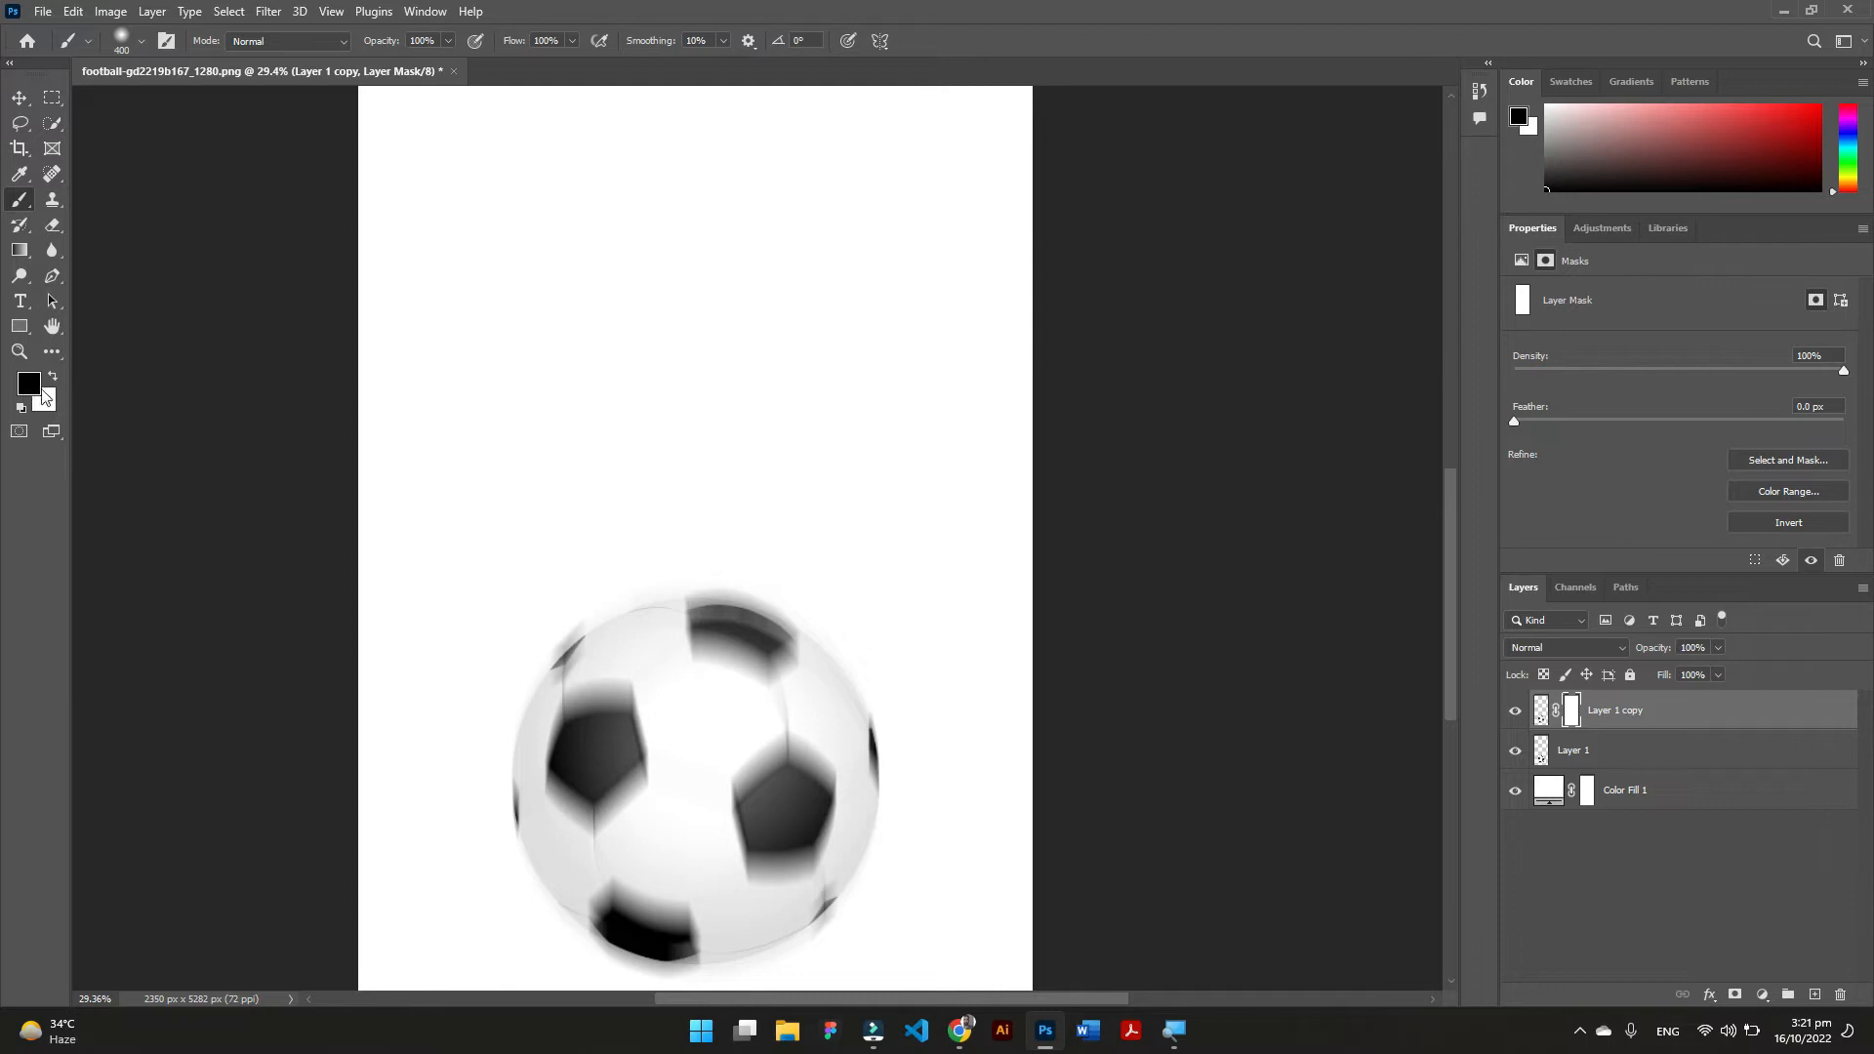
scroll(565, 607, down, 2)
mouse_move(500, 632)
mouse_down()
mouse_move(592, 732)
mouse_move(688, 752)
mouse_move(846, 727)
mouse_move(877, 683)
mouse_move(865, 732)
mouse_move(788, 824)
mouse_move(592, 799)
mouse_move(700, 816)
mouse_move(886, 737)
mouse_move(741, 852)
mouse_move(596, 830)
mouse_move(655, 832)
mouse_move(520, 700)
mouse_move(616, 791)
mouse_move(778, 775)
mouse_move(861, 695)
mouse_move(810, 802)
mouse_move(668, 817)
mouse_move(491, 760)
mouse_move(466, 708)
mouse_move(576, 780)
mouse_move(777, 791)
mouse_move(849, 722)
mouse_move(827, 781)
mouse_move(714, 818)
mouse_move(620, 785)
mouse_move(717, 806)
mouse_move(836, 754)
mouse_move(892, 690)
mouse_move(780, 808)
mouse_move(632, 819)
mouse_move(541, 762)
mouse_move(613, 807)
mouse_move(775, 804)
mouse_move(803, 769)
mouse_move(738, 816)
mouse_move(577, 796)
mouse_move(559, 774)
mouse_move(705, 819)
mouse_move(806, 788)
mouse_move(836, 748)
mouse_move(760, 806)
mouse_move(637, 788)
mouse_move(544, 711)
mouse_move(567, 758)
mouse_move(635, 805)
mouse_move(760, 803)
mouse_move(828, 777)
mouse_move(721, 812)
mouse_move(560, 755)
mouse_up()
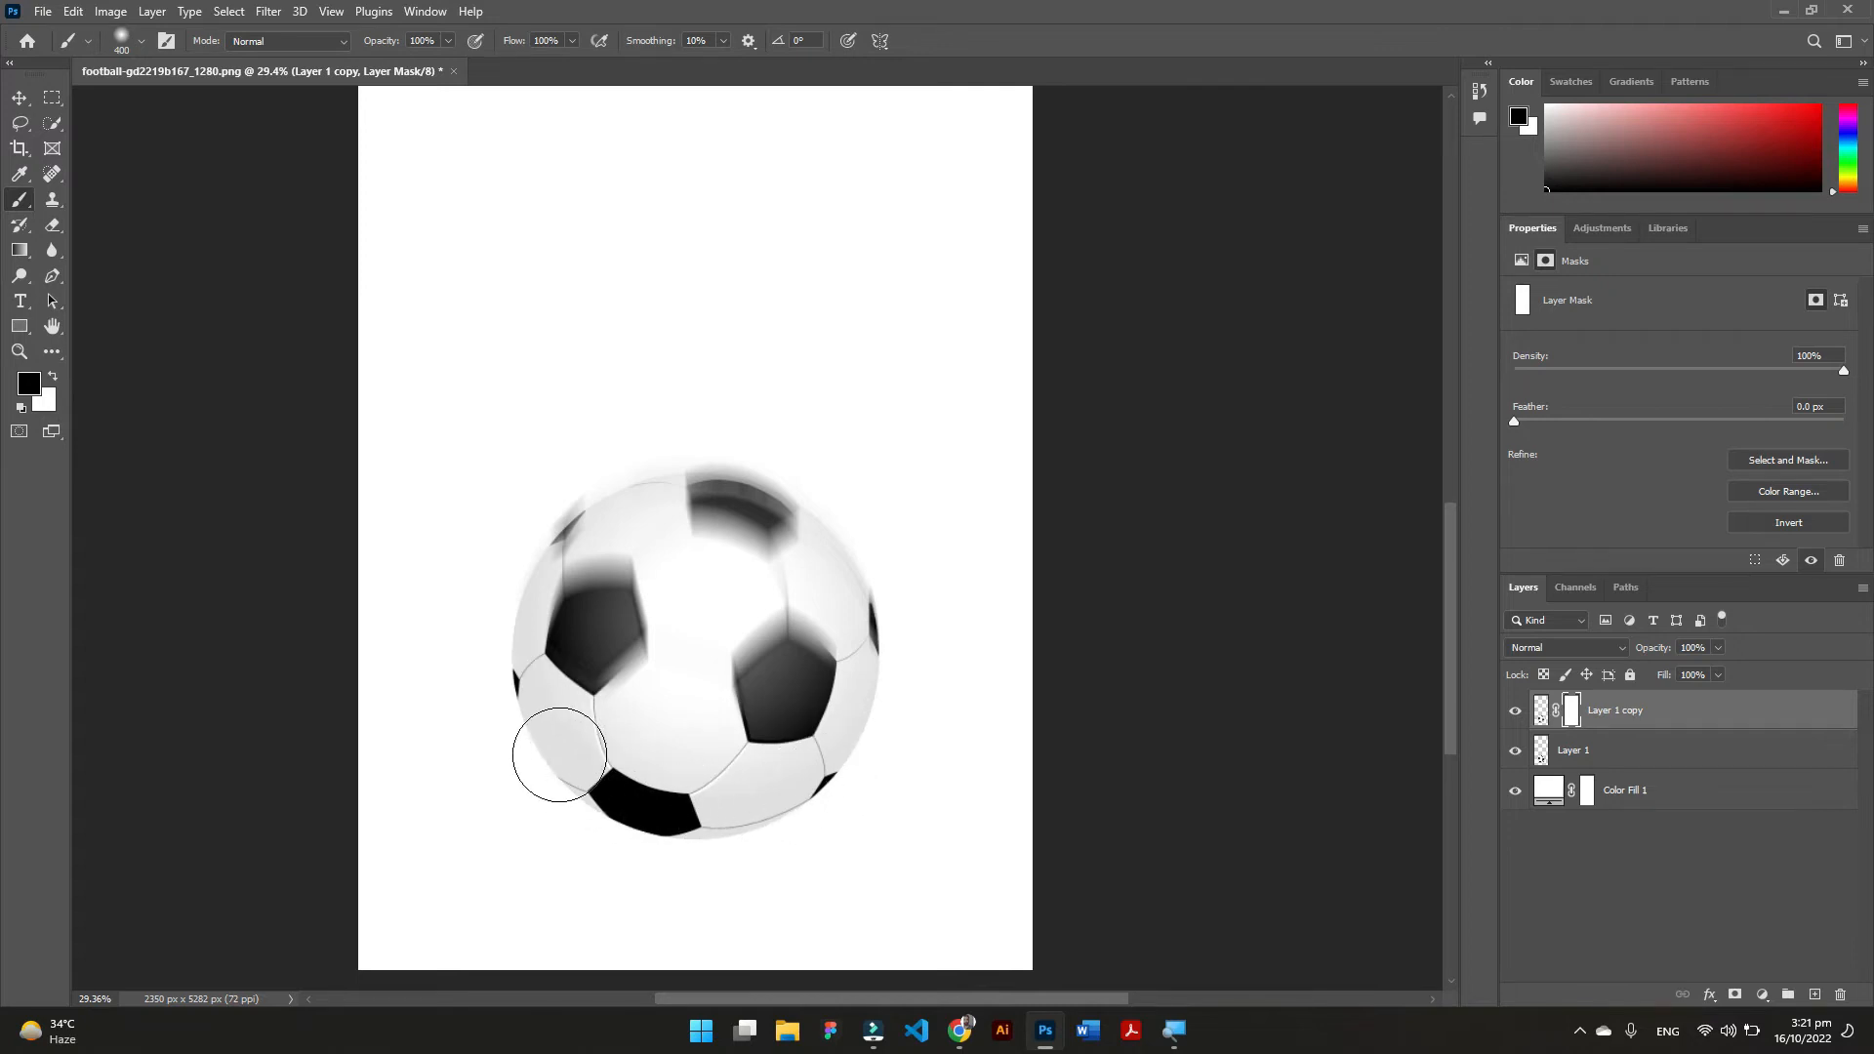
click(136, 48)
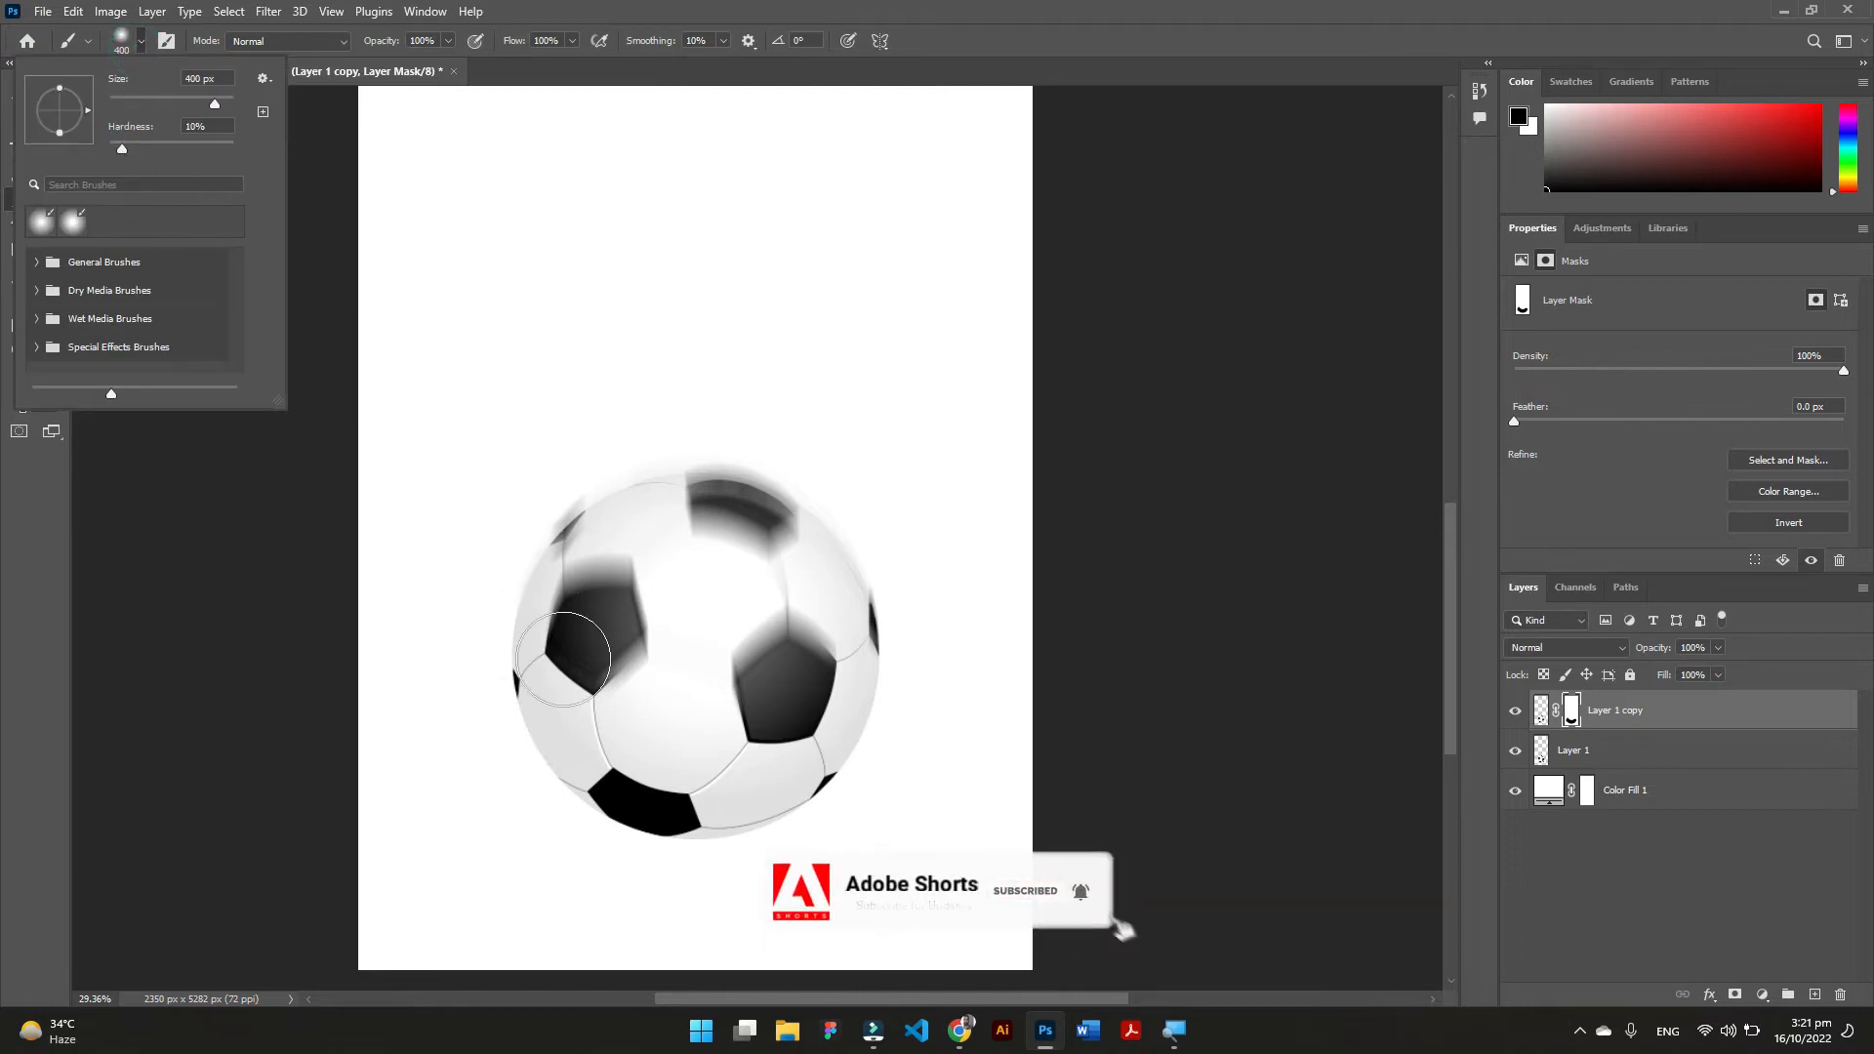
click(514, 700)
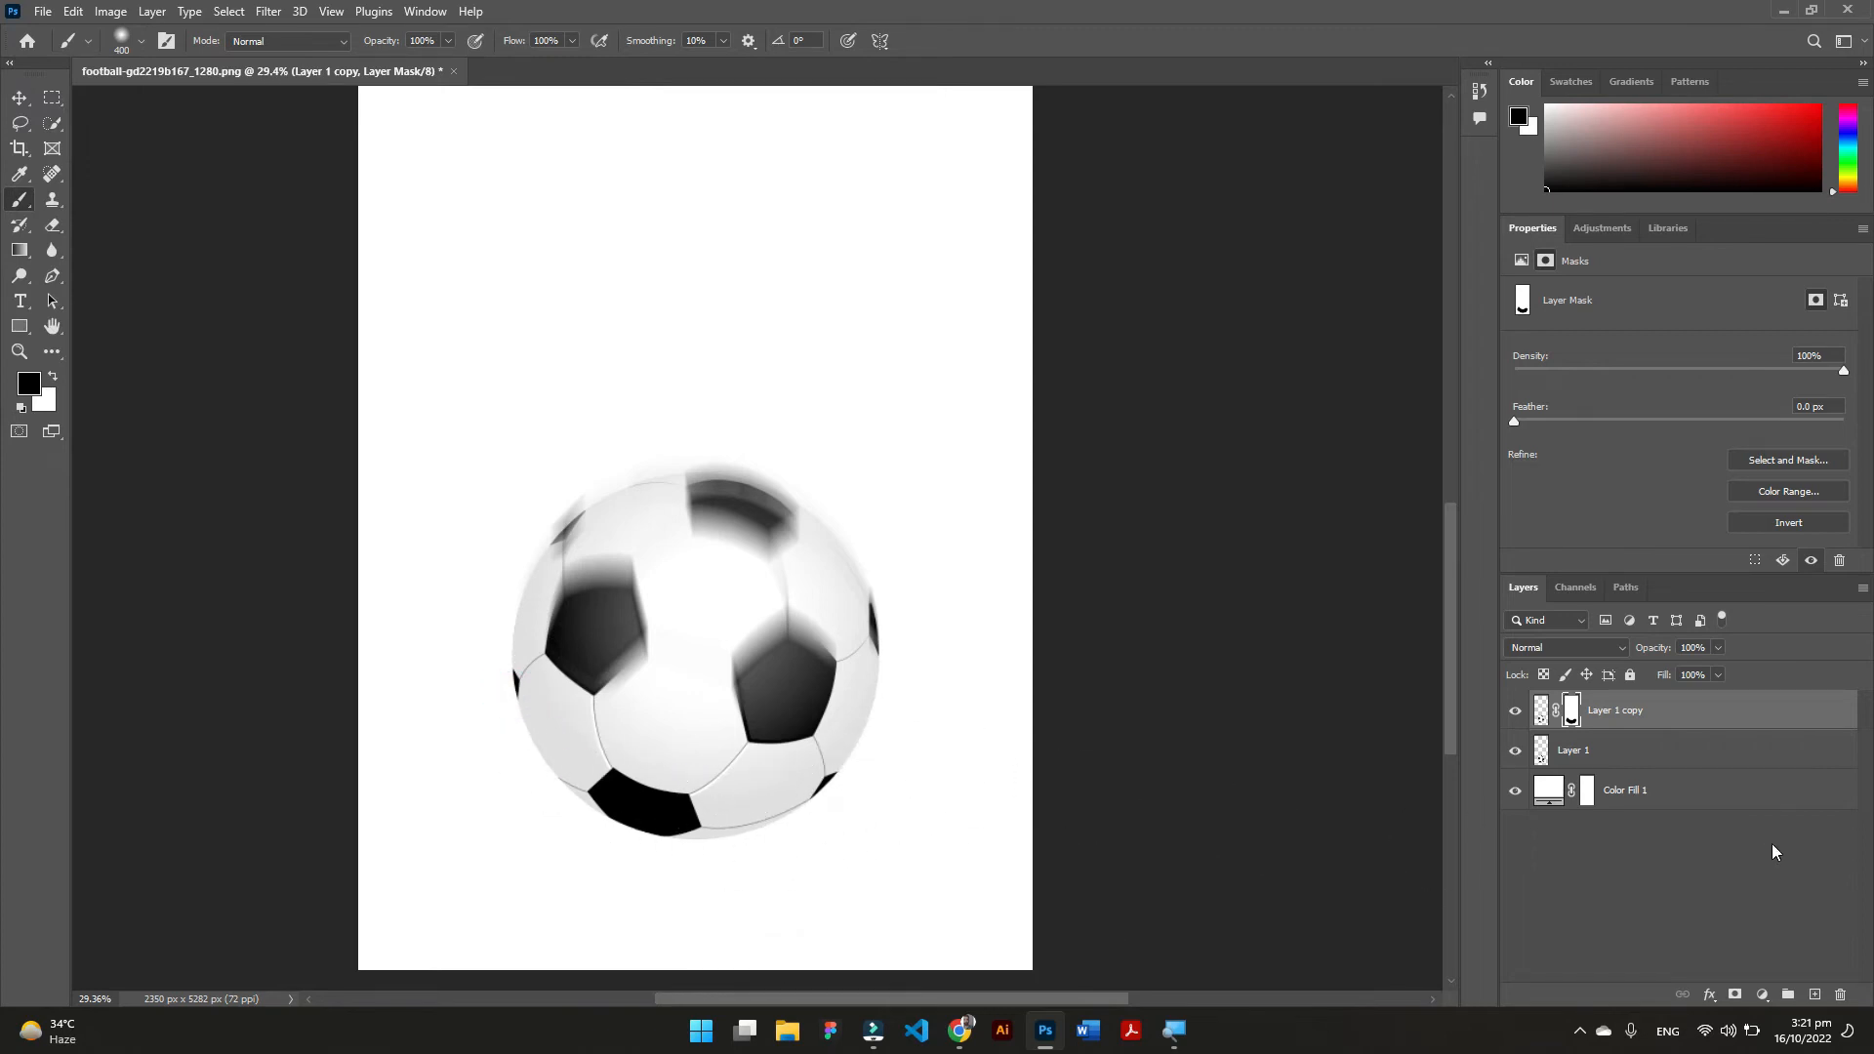
Duplicate the masked blurred football layer and move the copy up 100 px to Y 3382 px.
click(1715, 729)
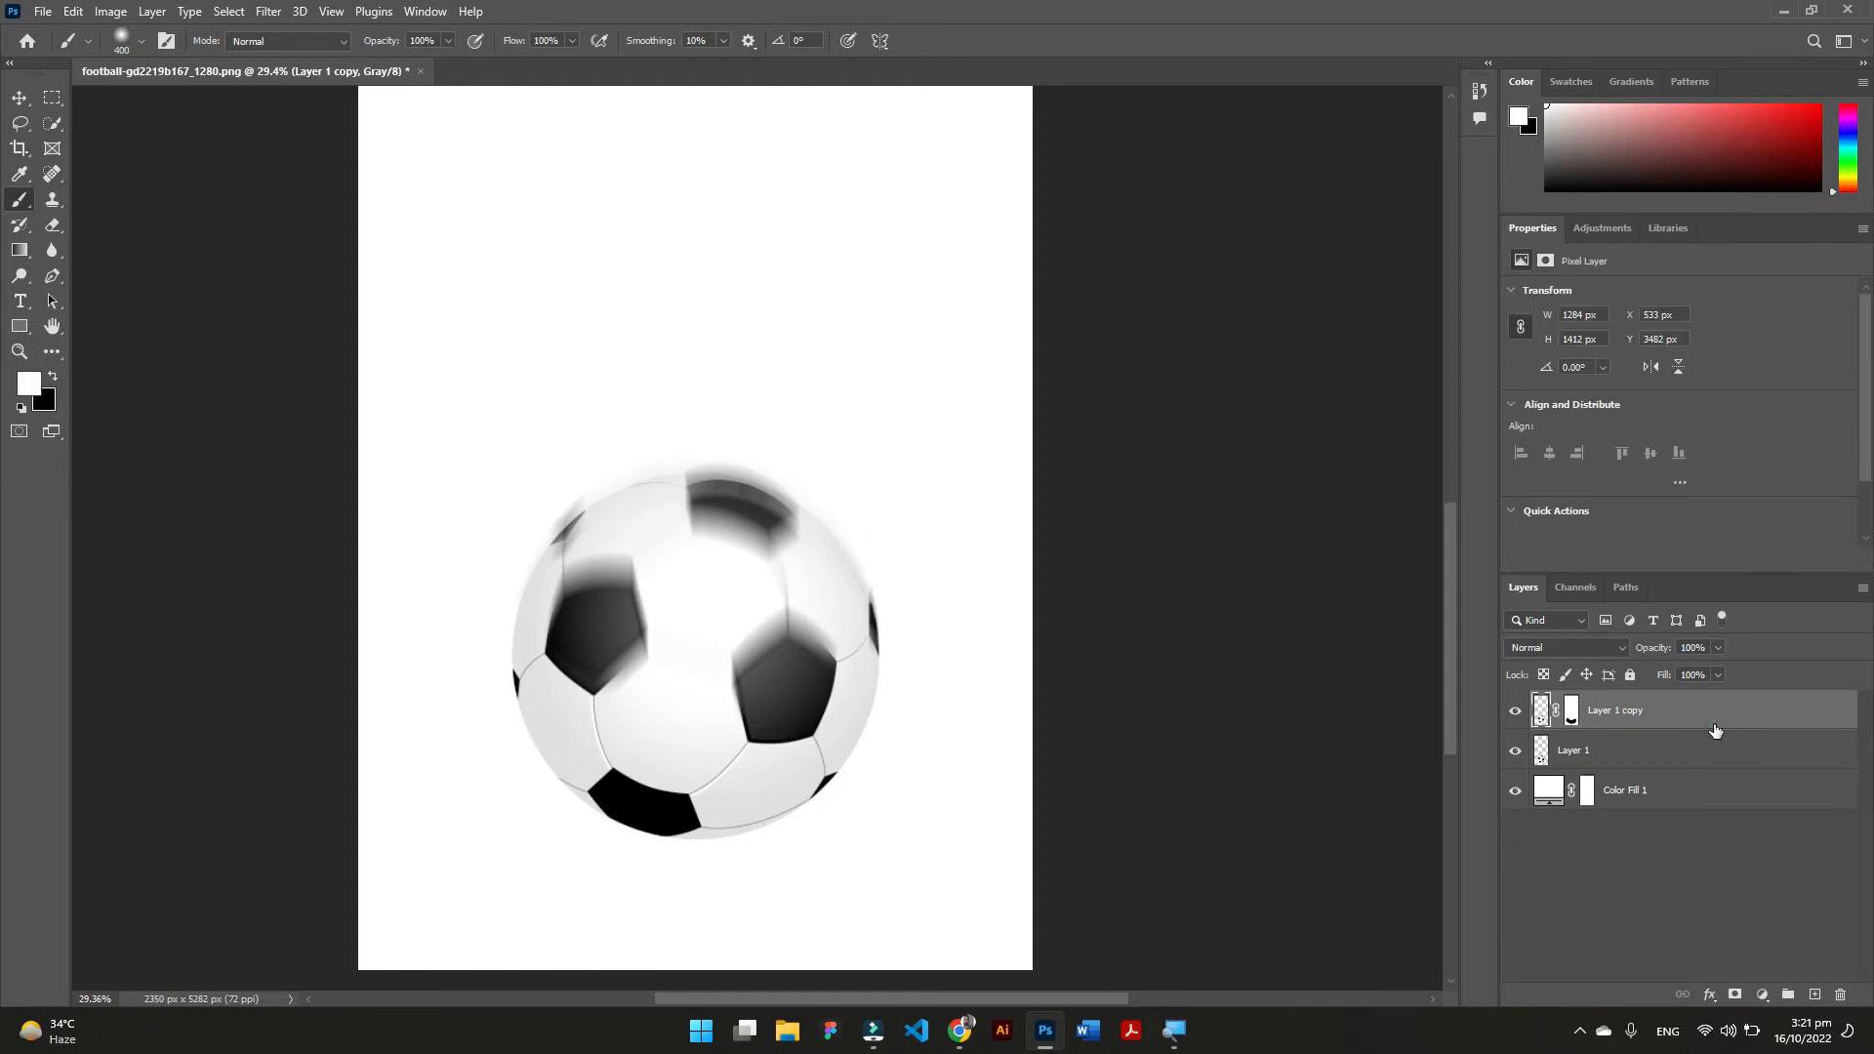
key(ctrl+j)
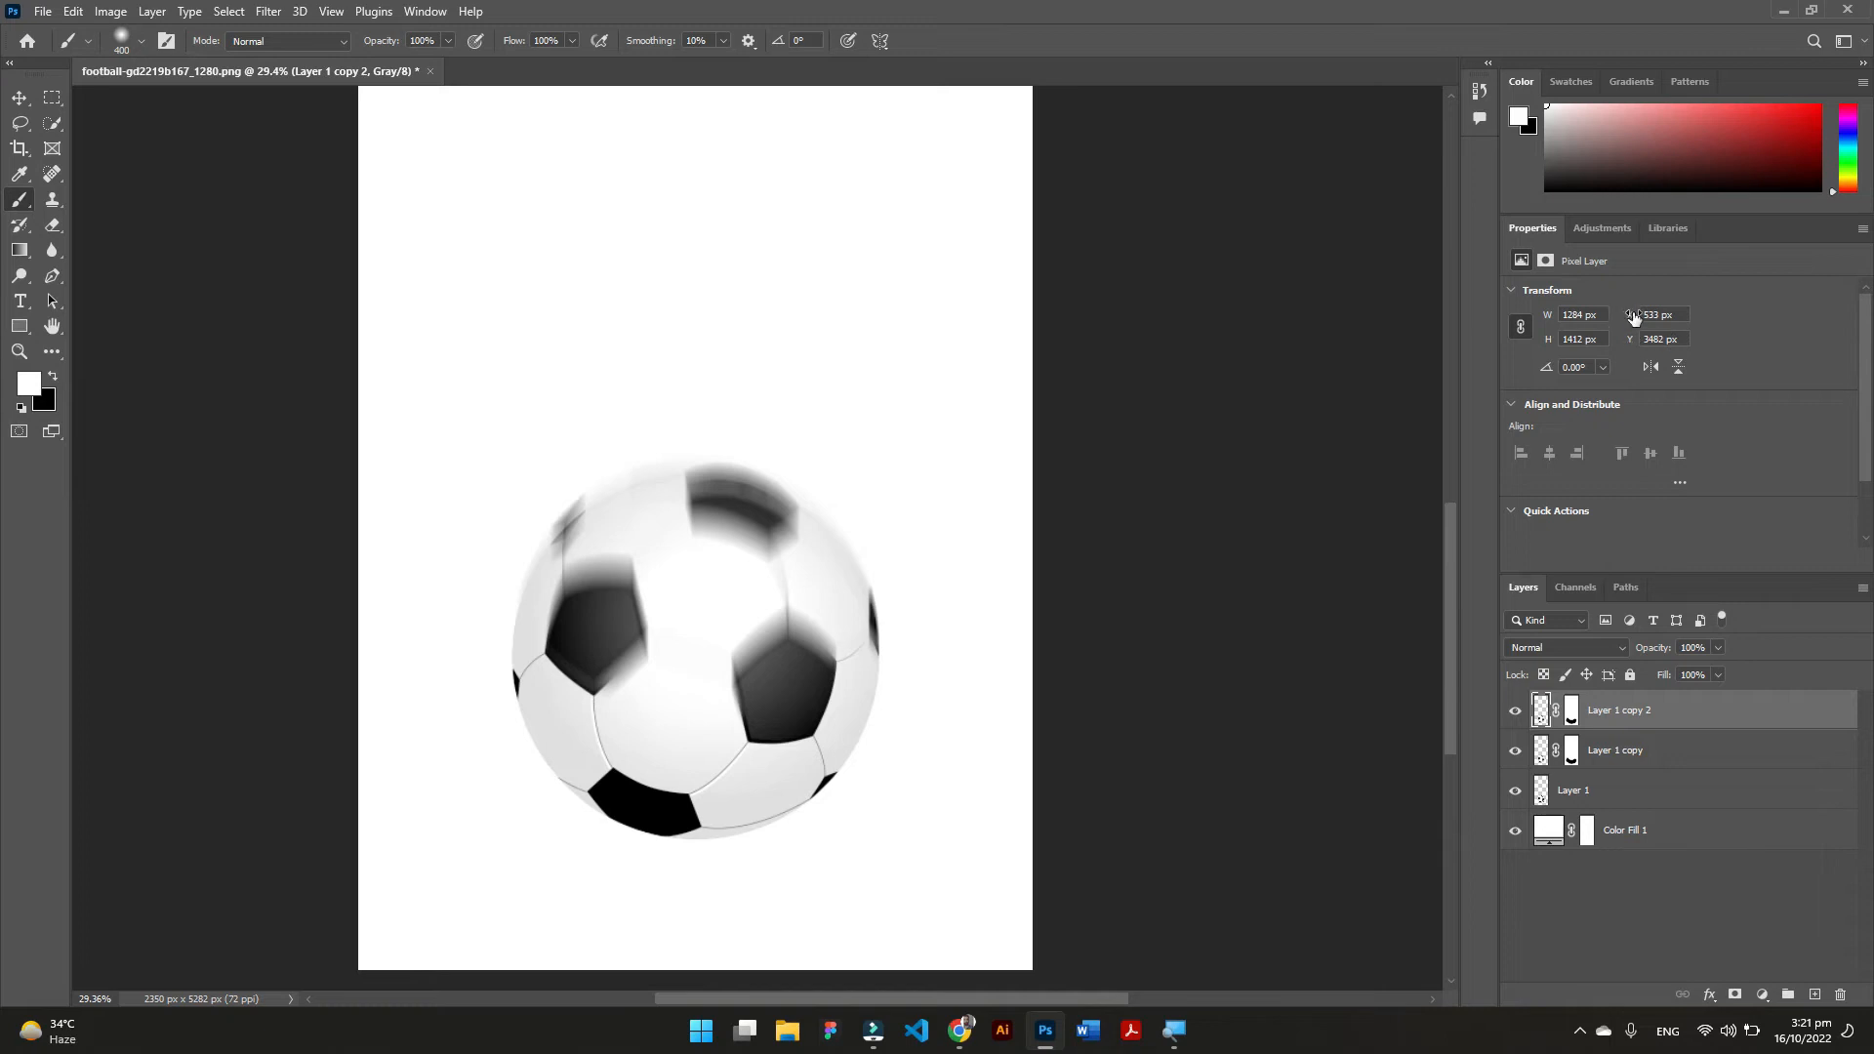
click(1684, 340)
text(-100)
key(Return)
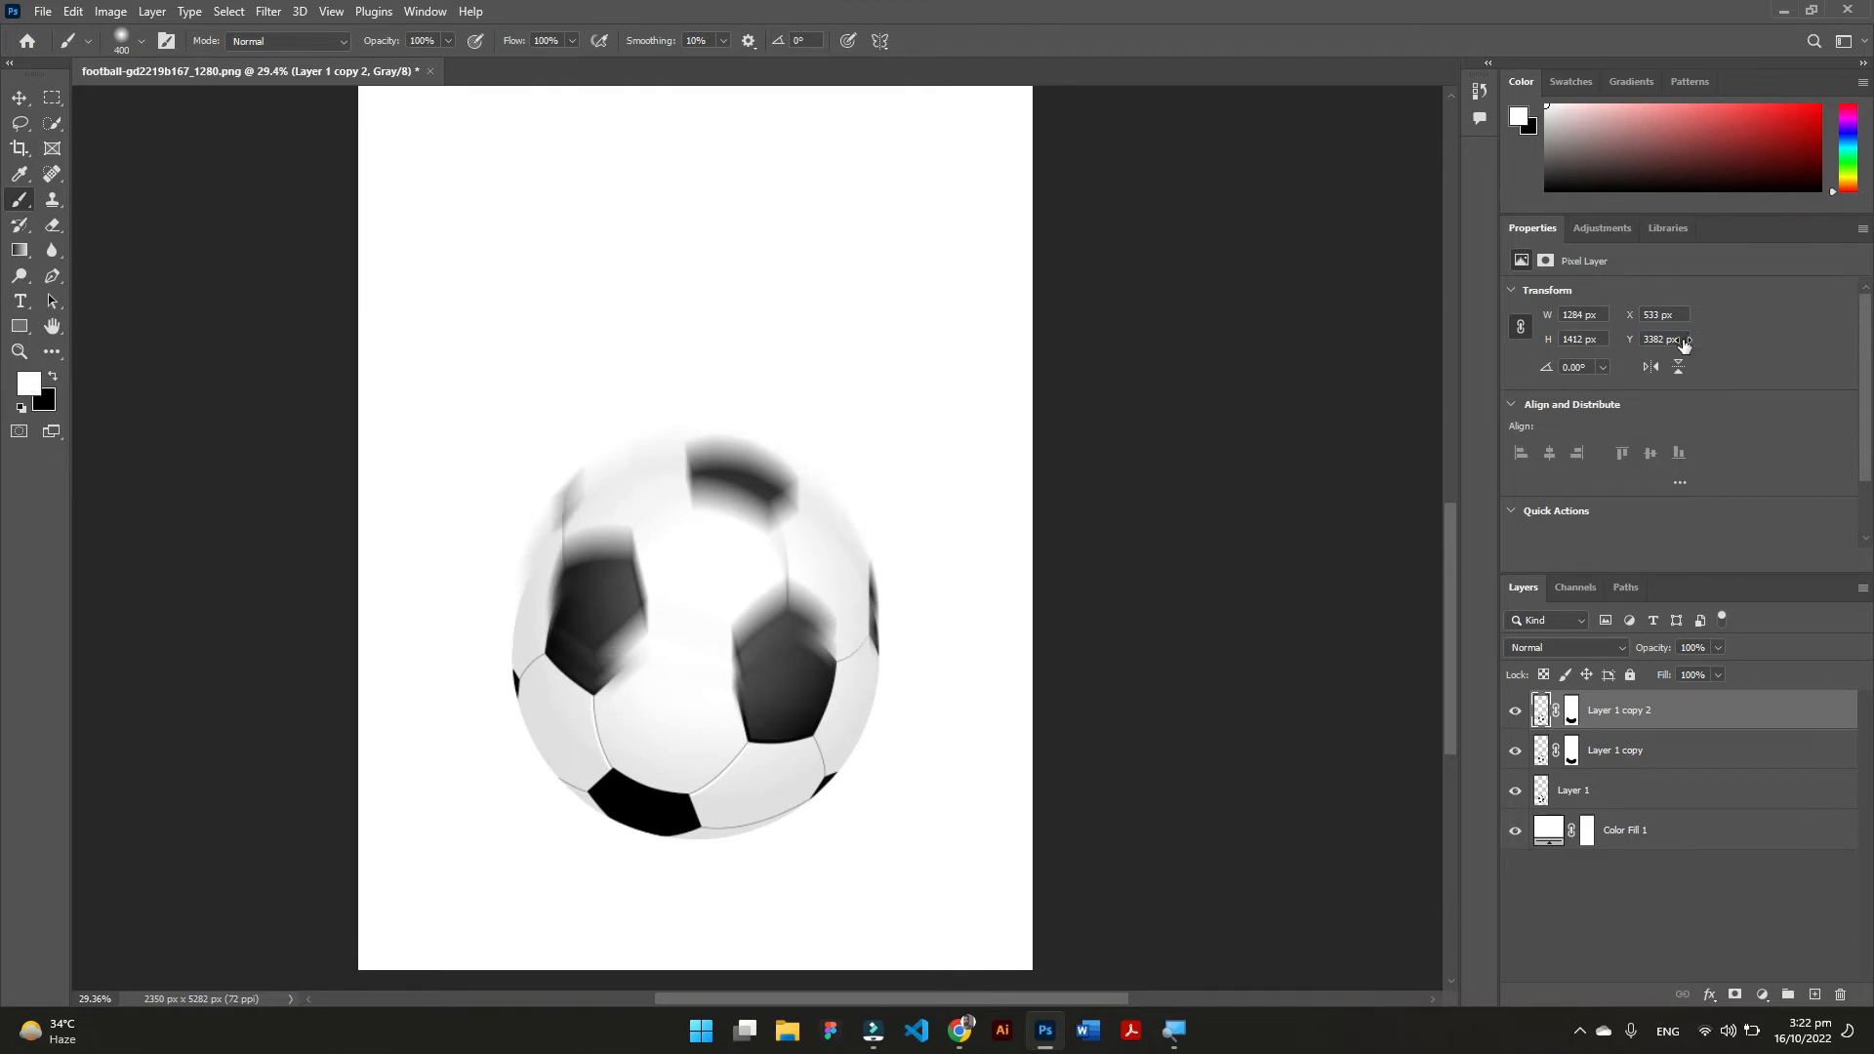
Add two more copies of the blurred football, each raised another 100 px, at Y 3282 px and Y 3182 px.
key(ctrl+j)
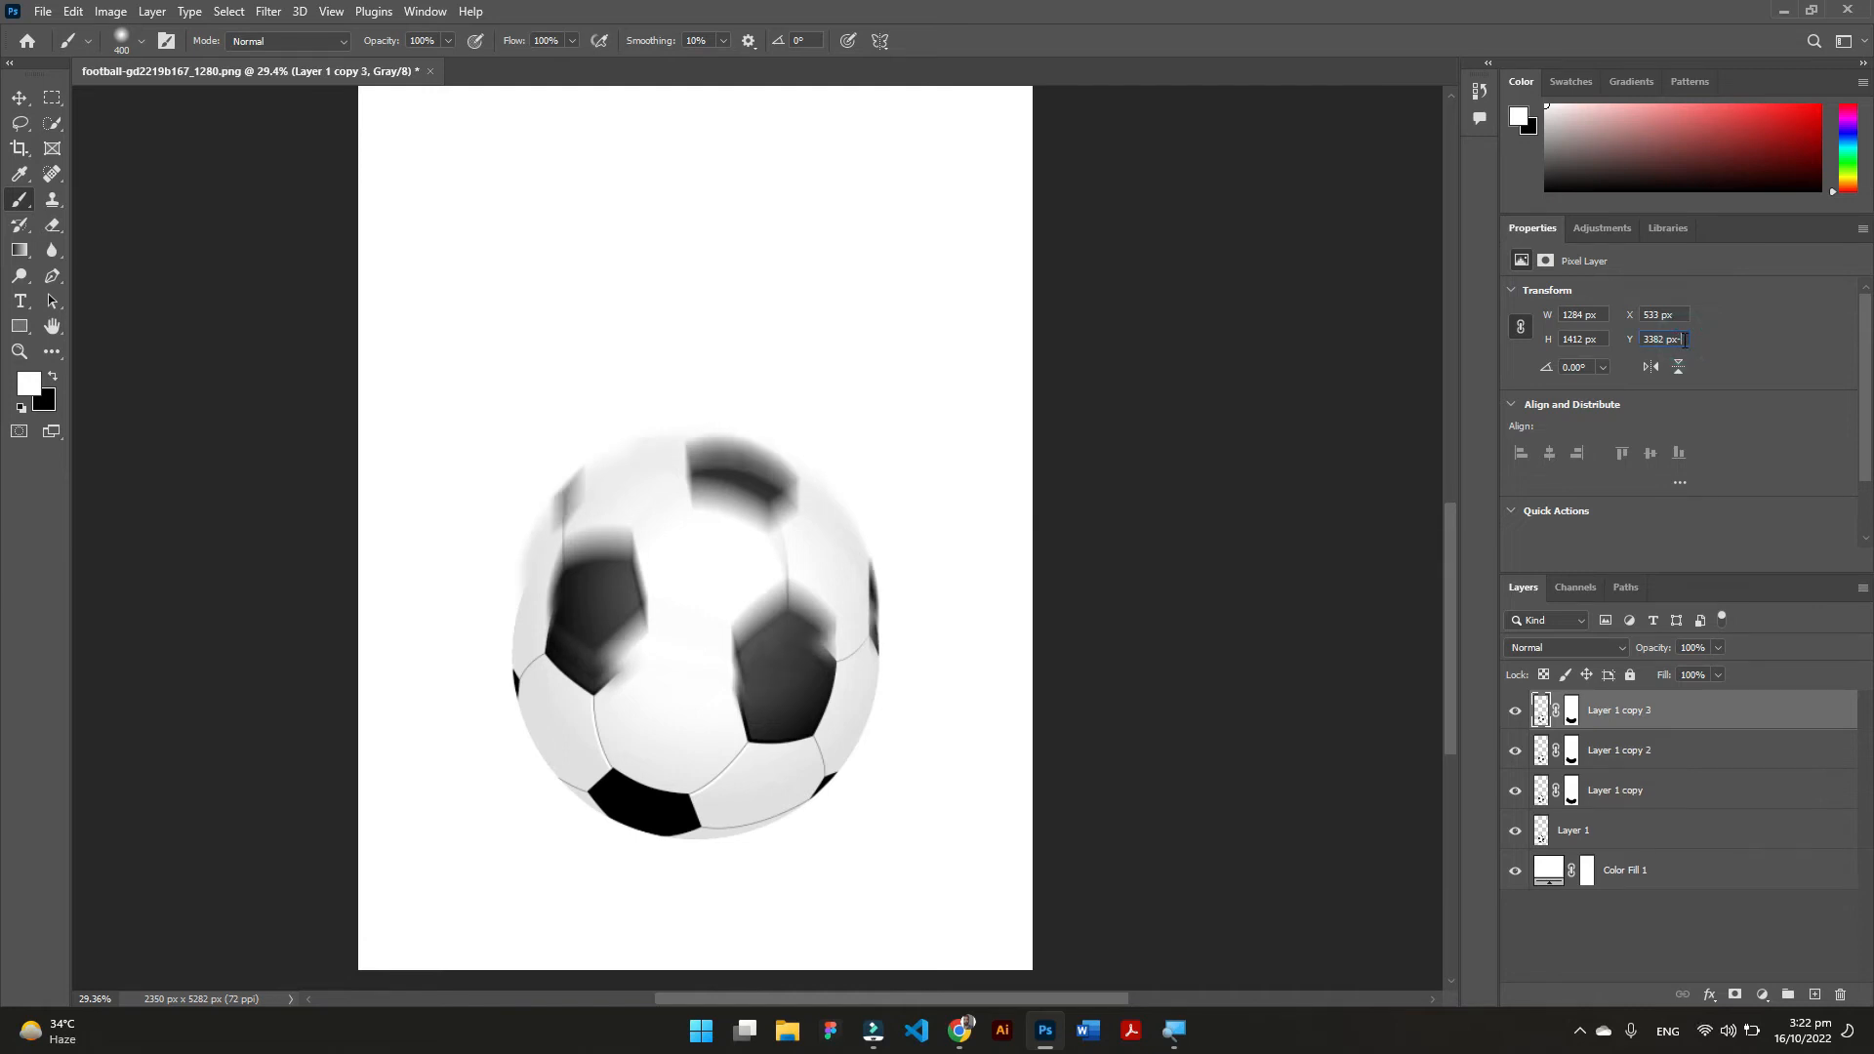
key(Return)
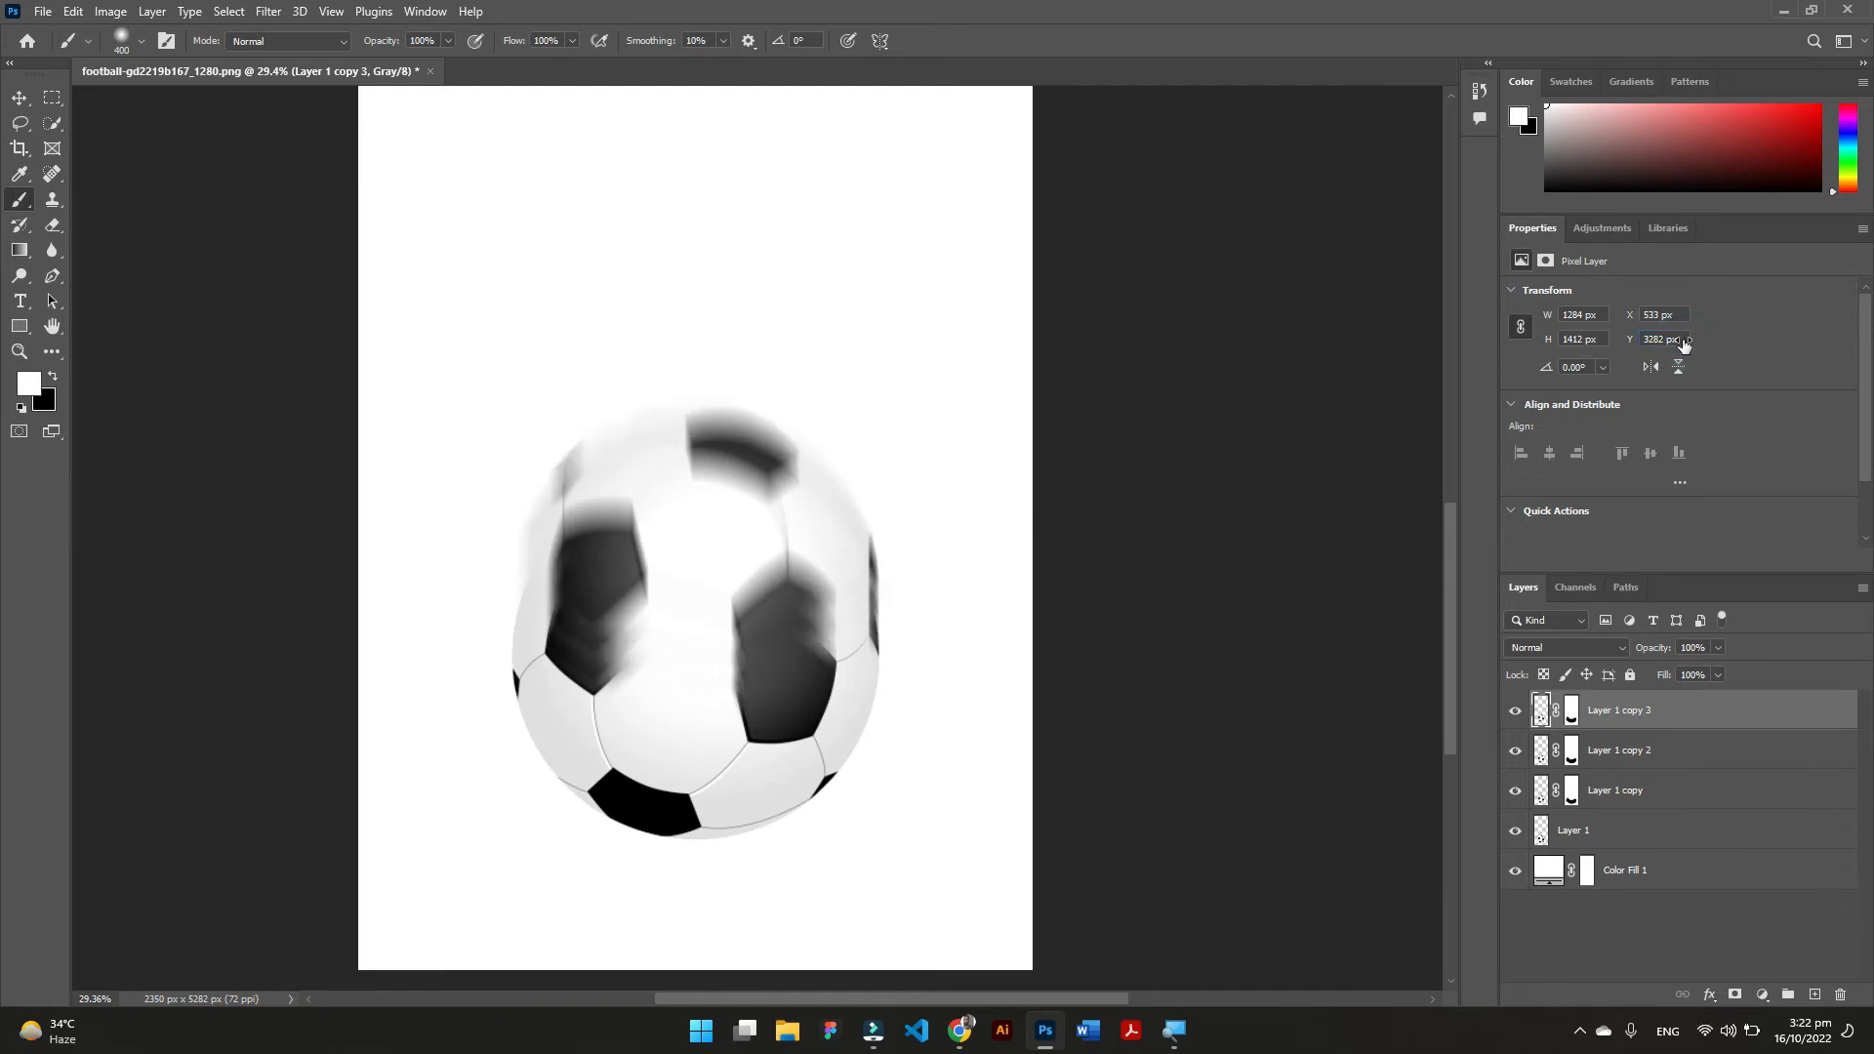
key(ctrl+j)
click(1683, 340)
text(-)
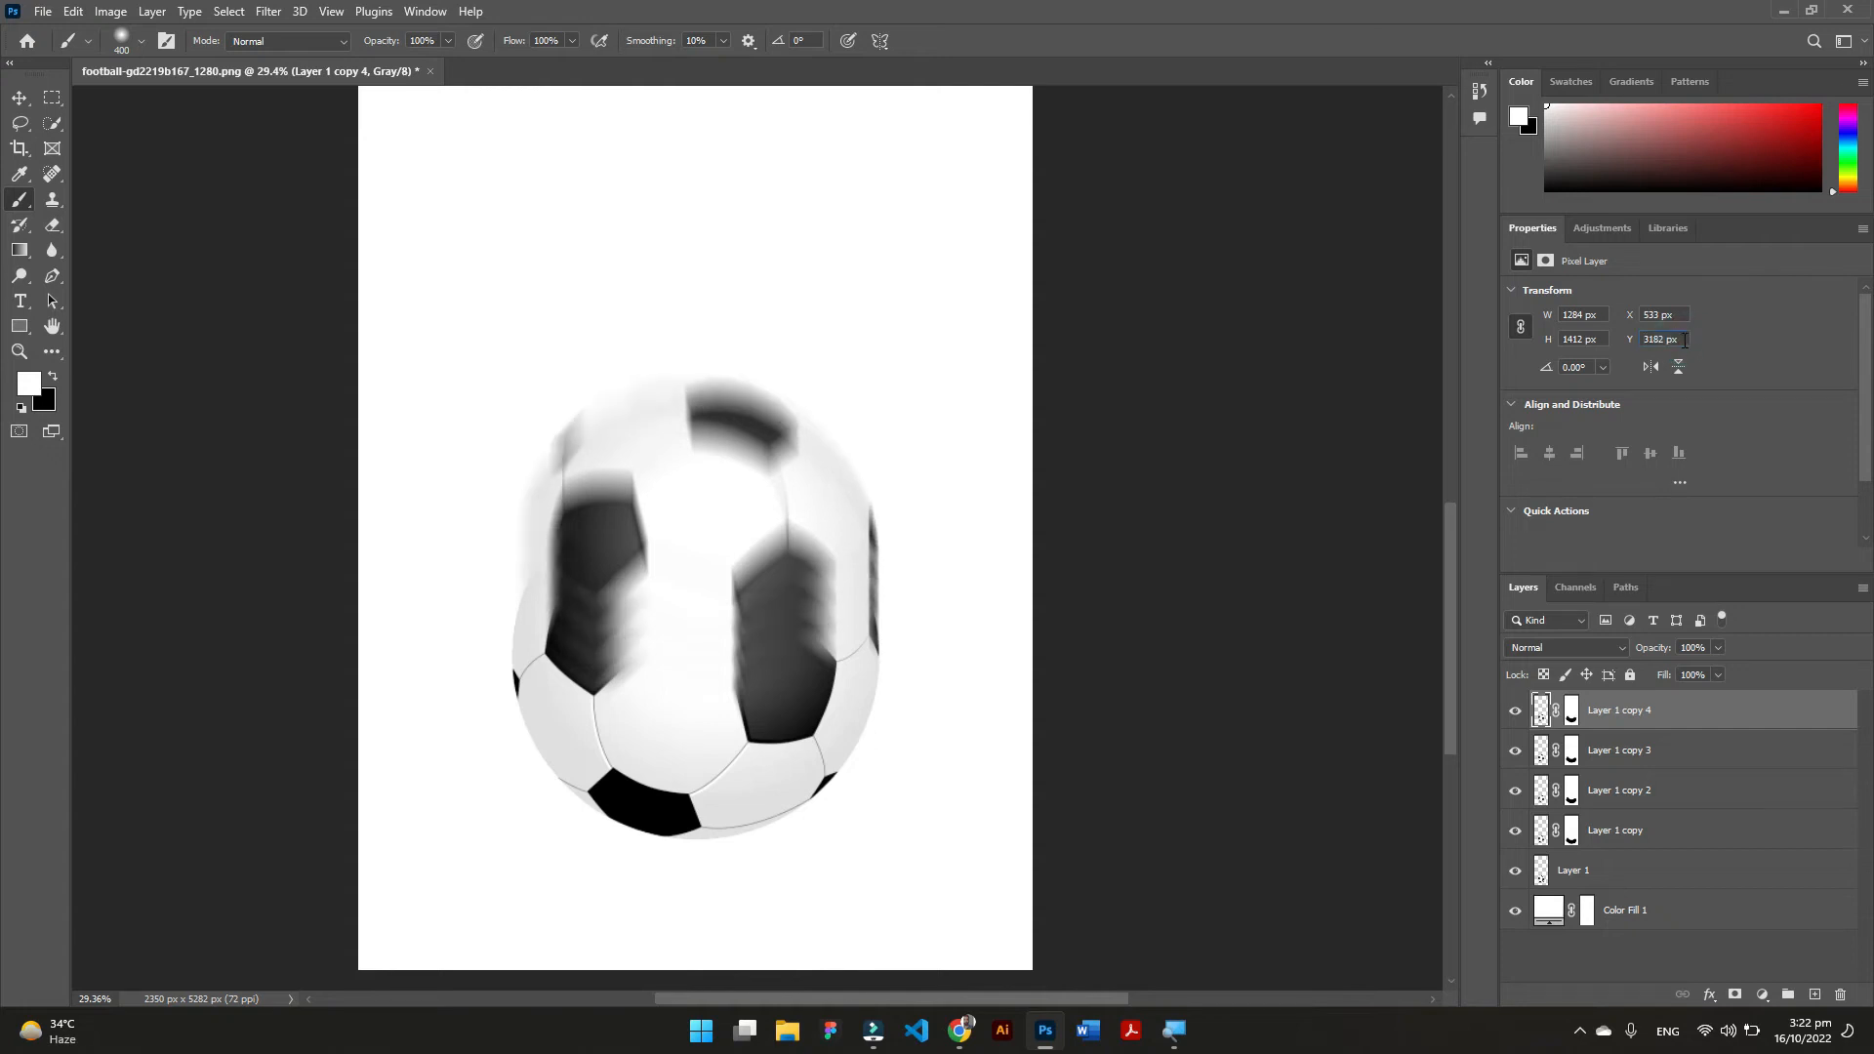
Duplicate the topmost blurred layer, undo the mistaken 1000 px shift, and move the copy up 100 px instead.
key(ctrl+j)
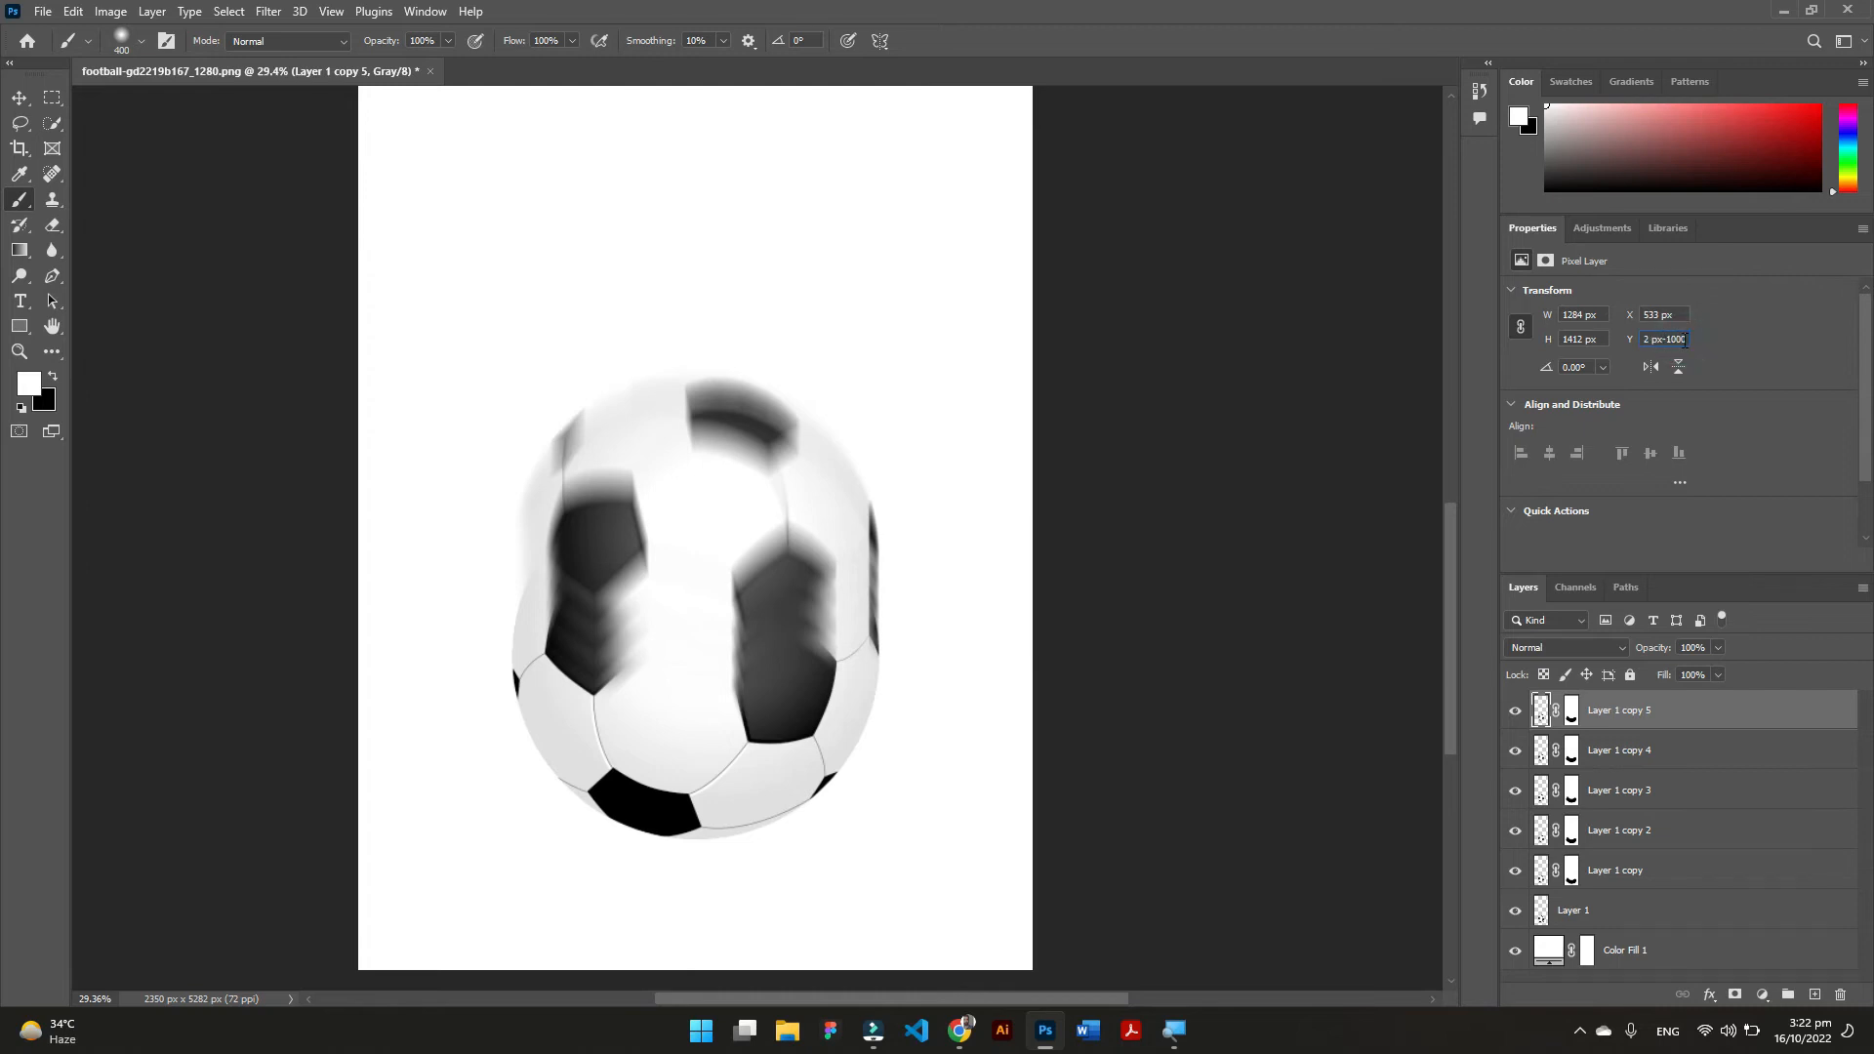
key(Return)
key(ctrl+z)
click(1683, 340)
key(Return)
Stack two further copies of the topmost blurred layer in 100 px upward steps, at Y 2982 px and Y 2882 px.
key(ctrl+j)
click(1684, 341)
text(-100)
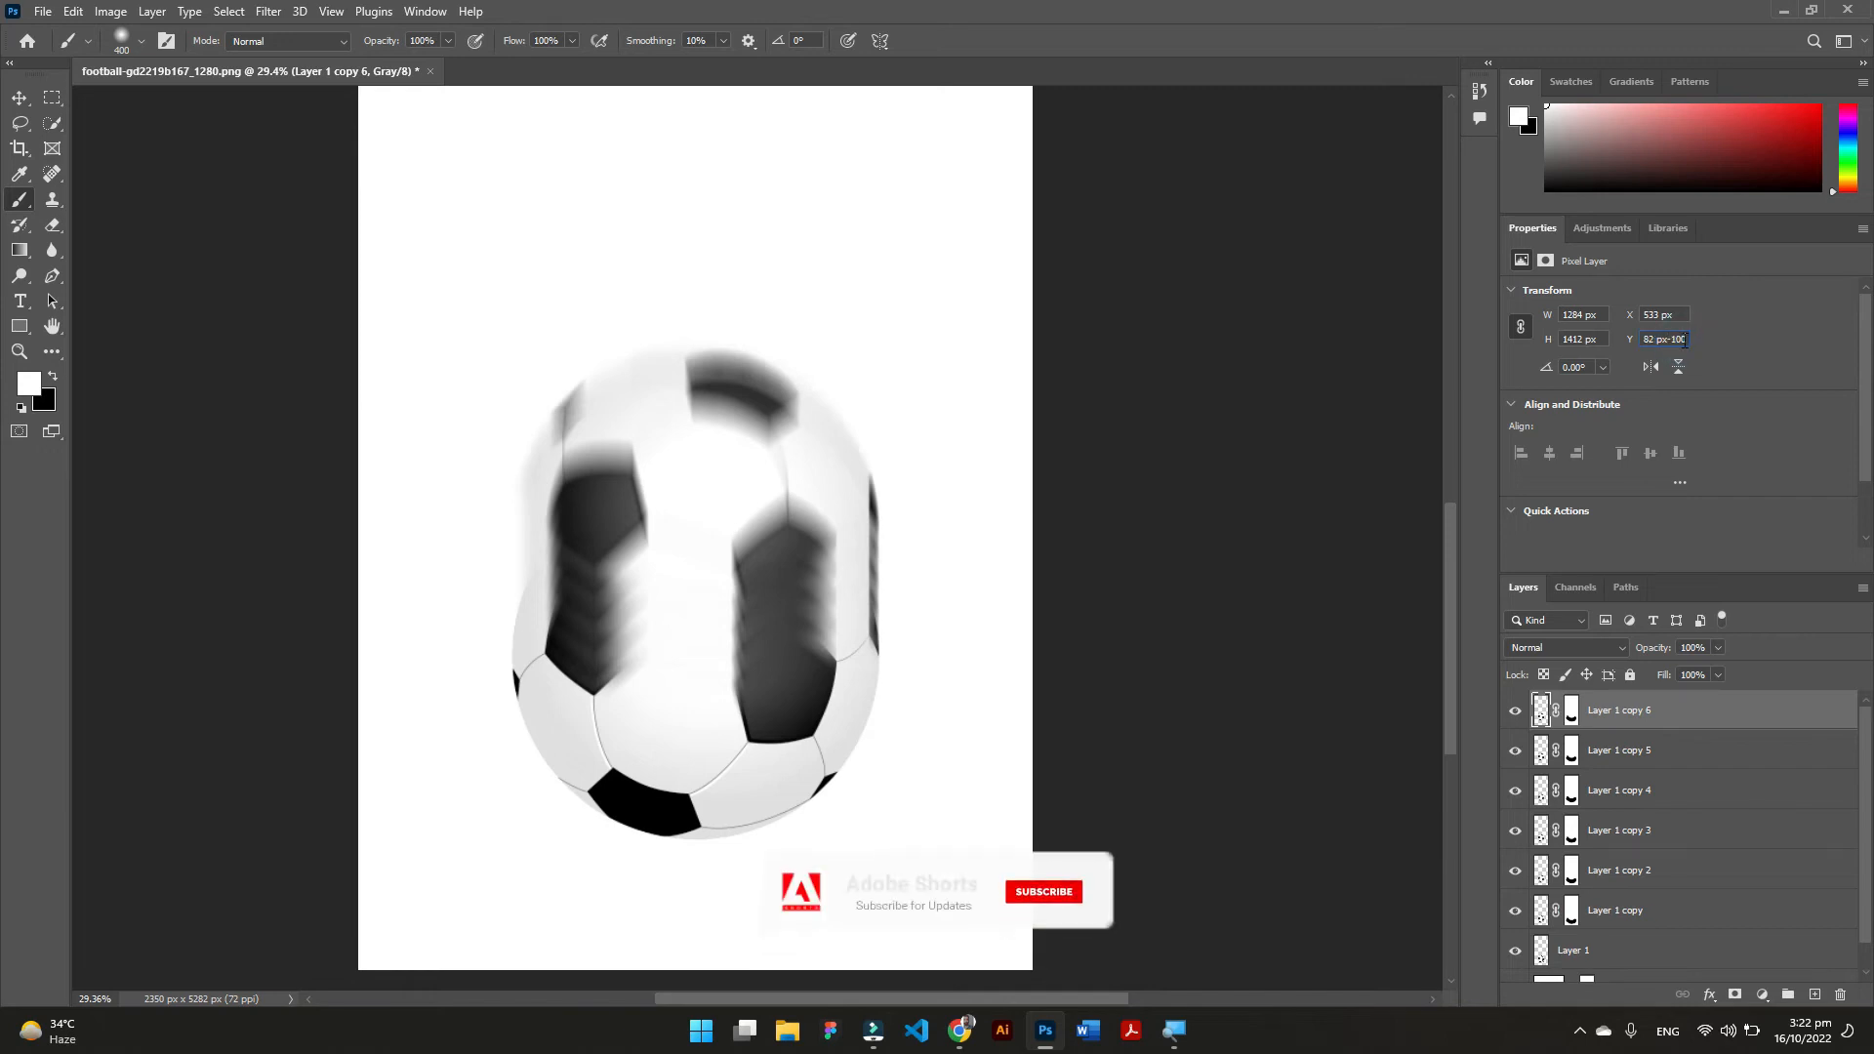
key(Return)
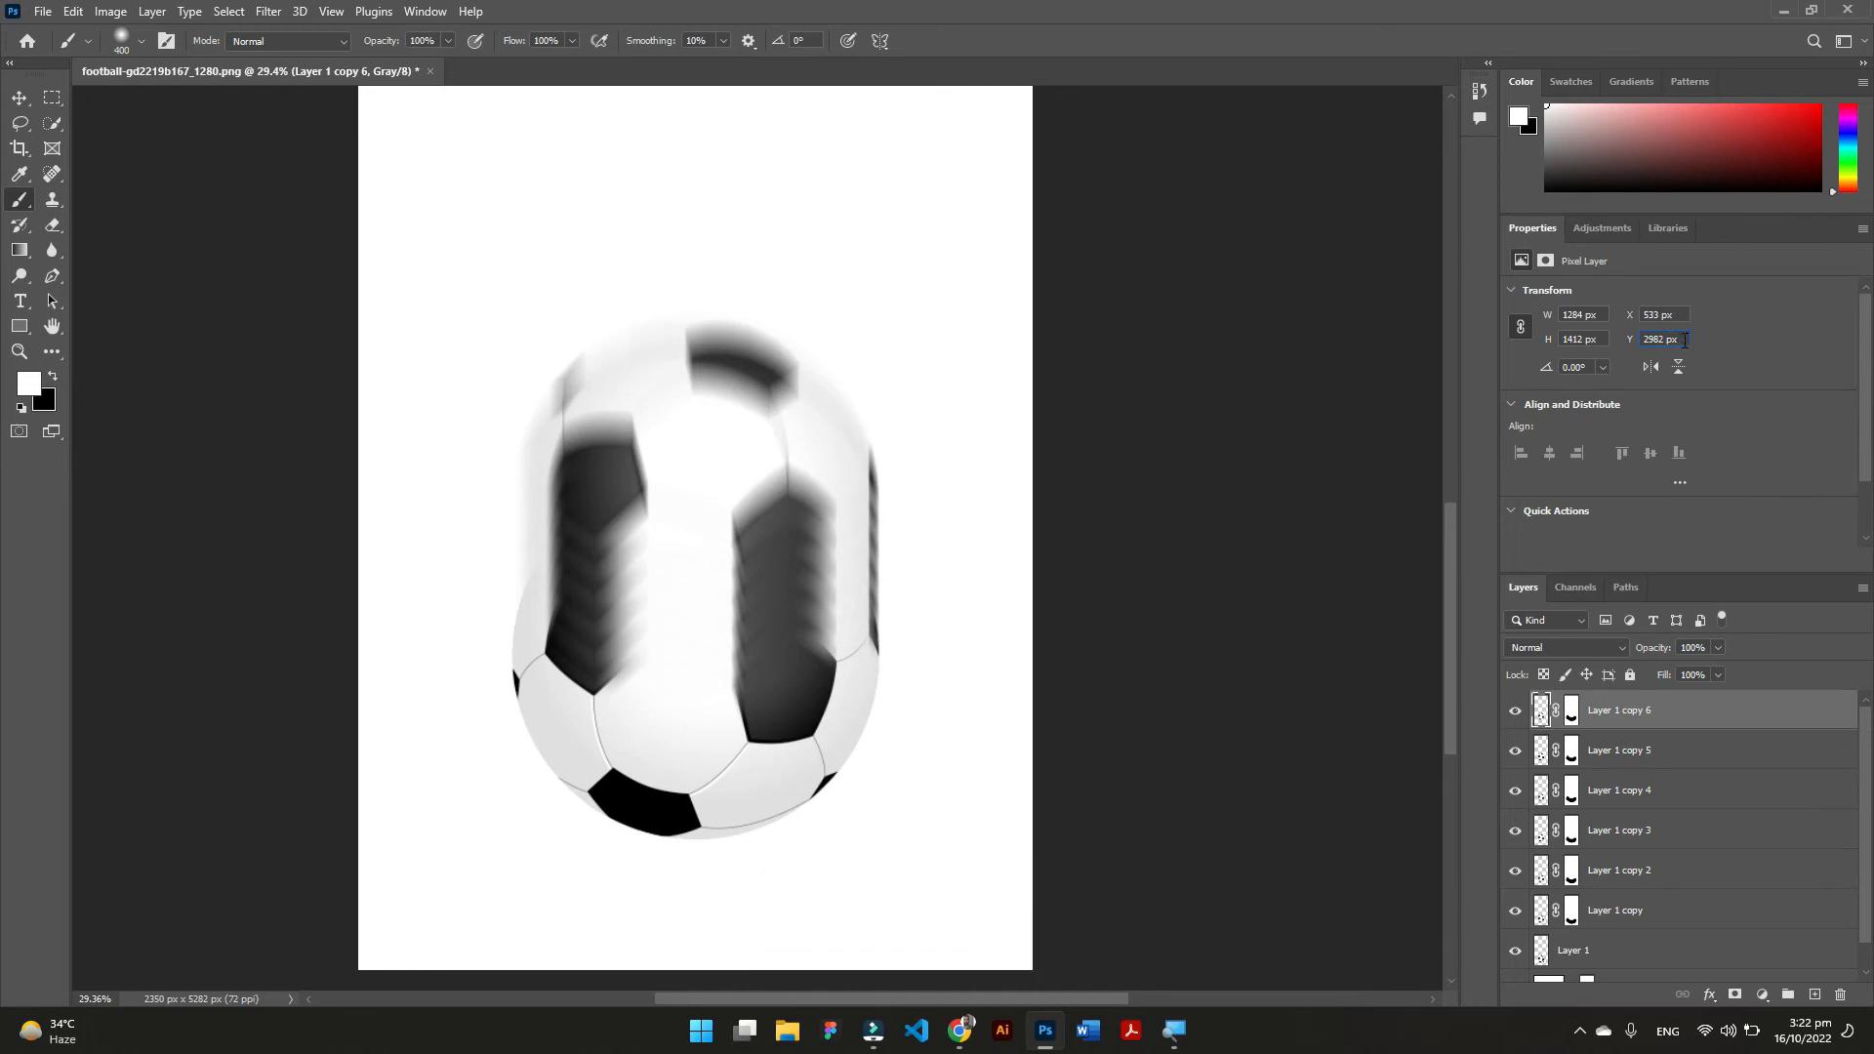
key(ctrl+j)
click(1684, 340)
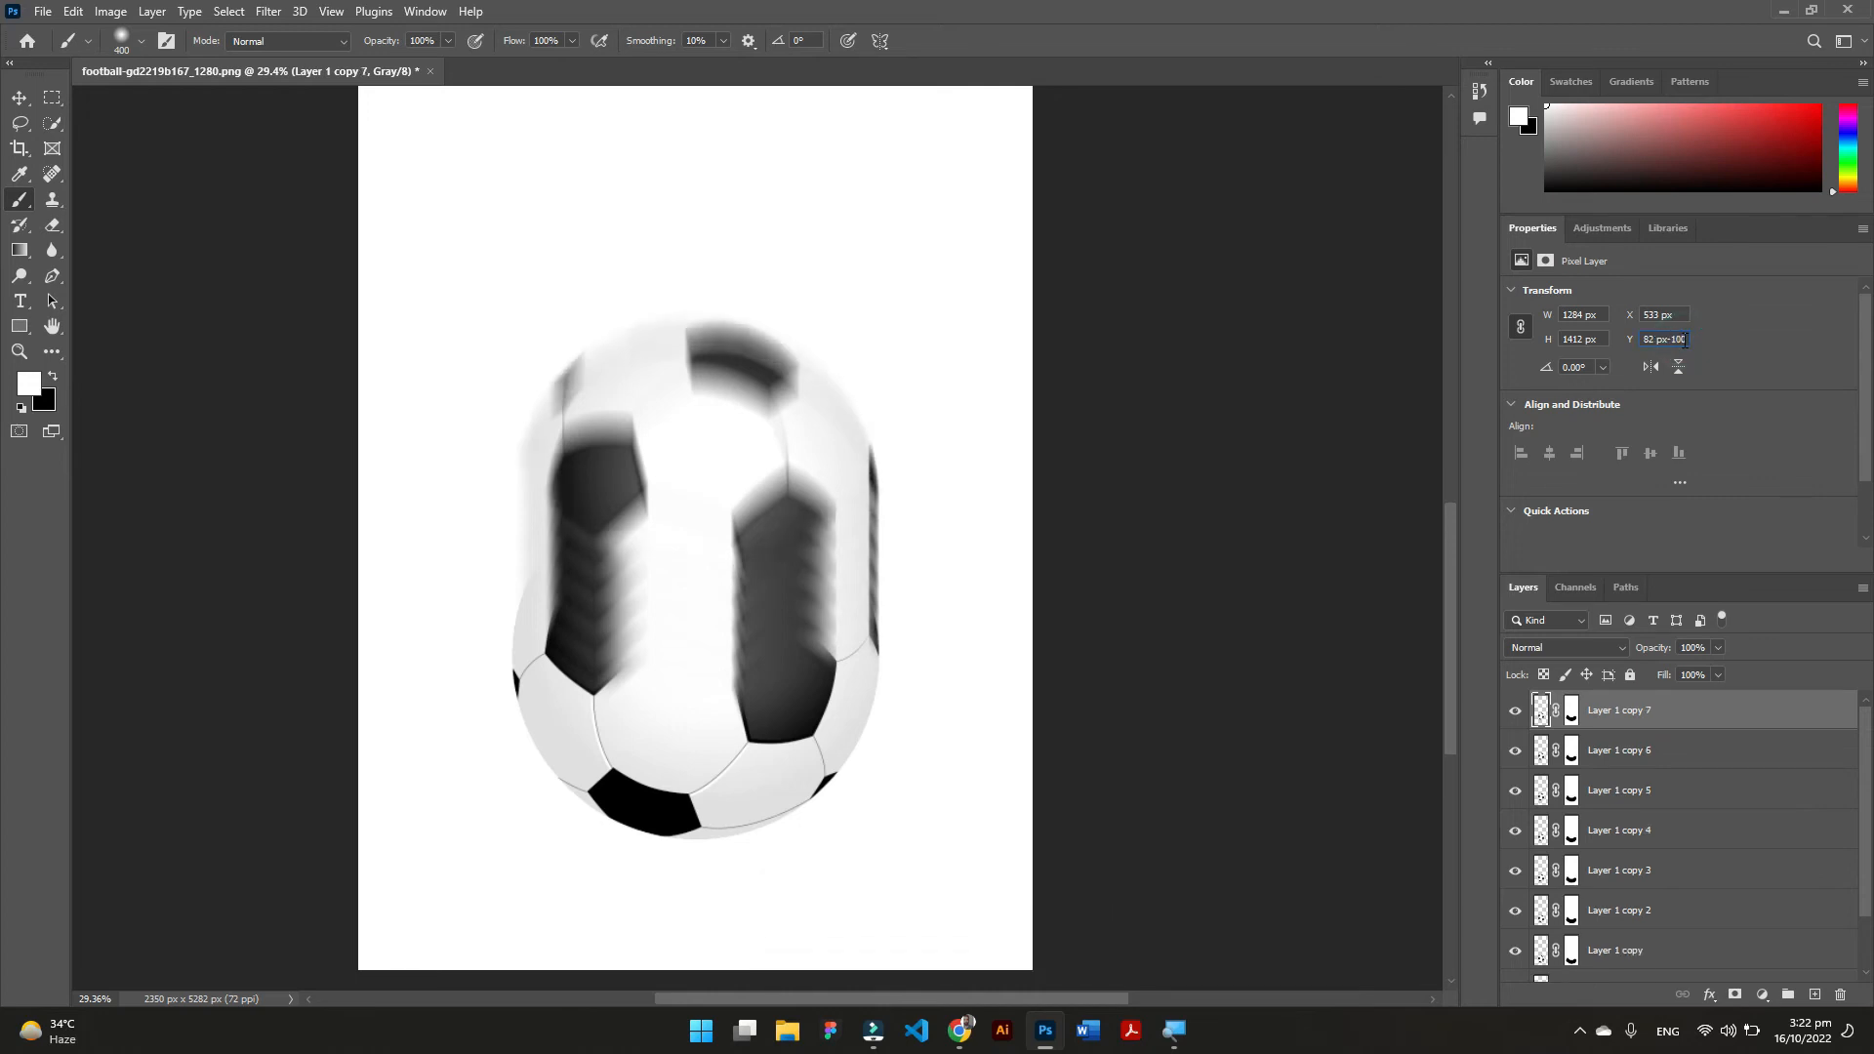
key(Return)
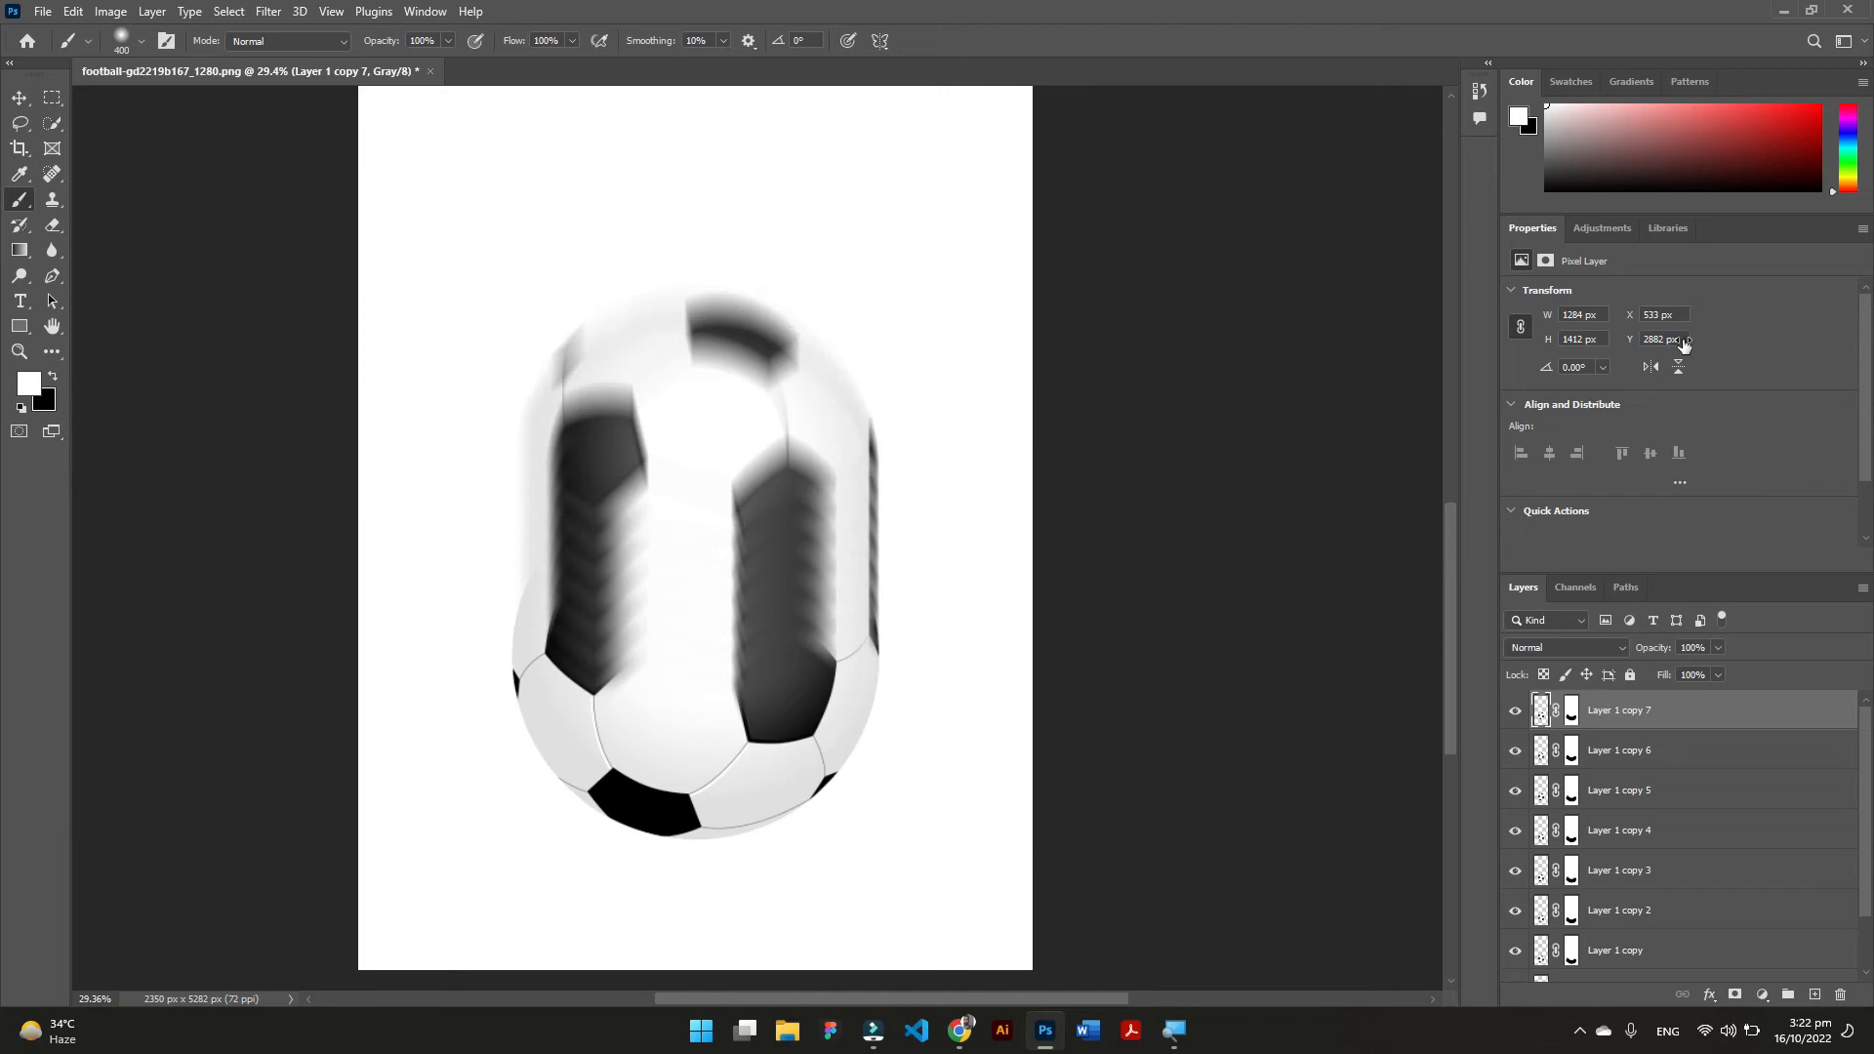
Continue the blur trail with two additional copies, each shifted up 100 px, at Y 2782 px and Y 2682 px.
key(ctrl+j)
click(1684, 339)
text(-100)
key(Return)
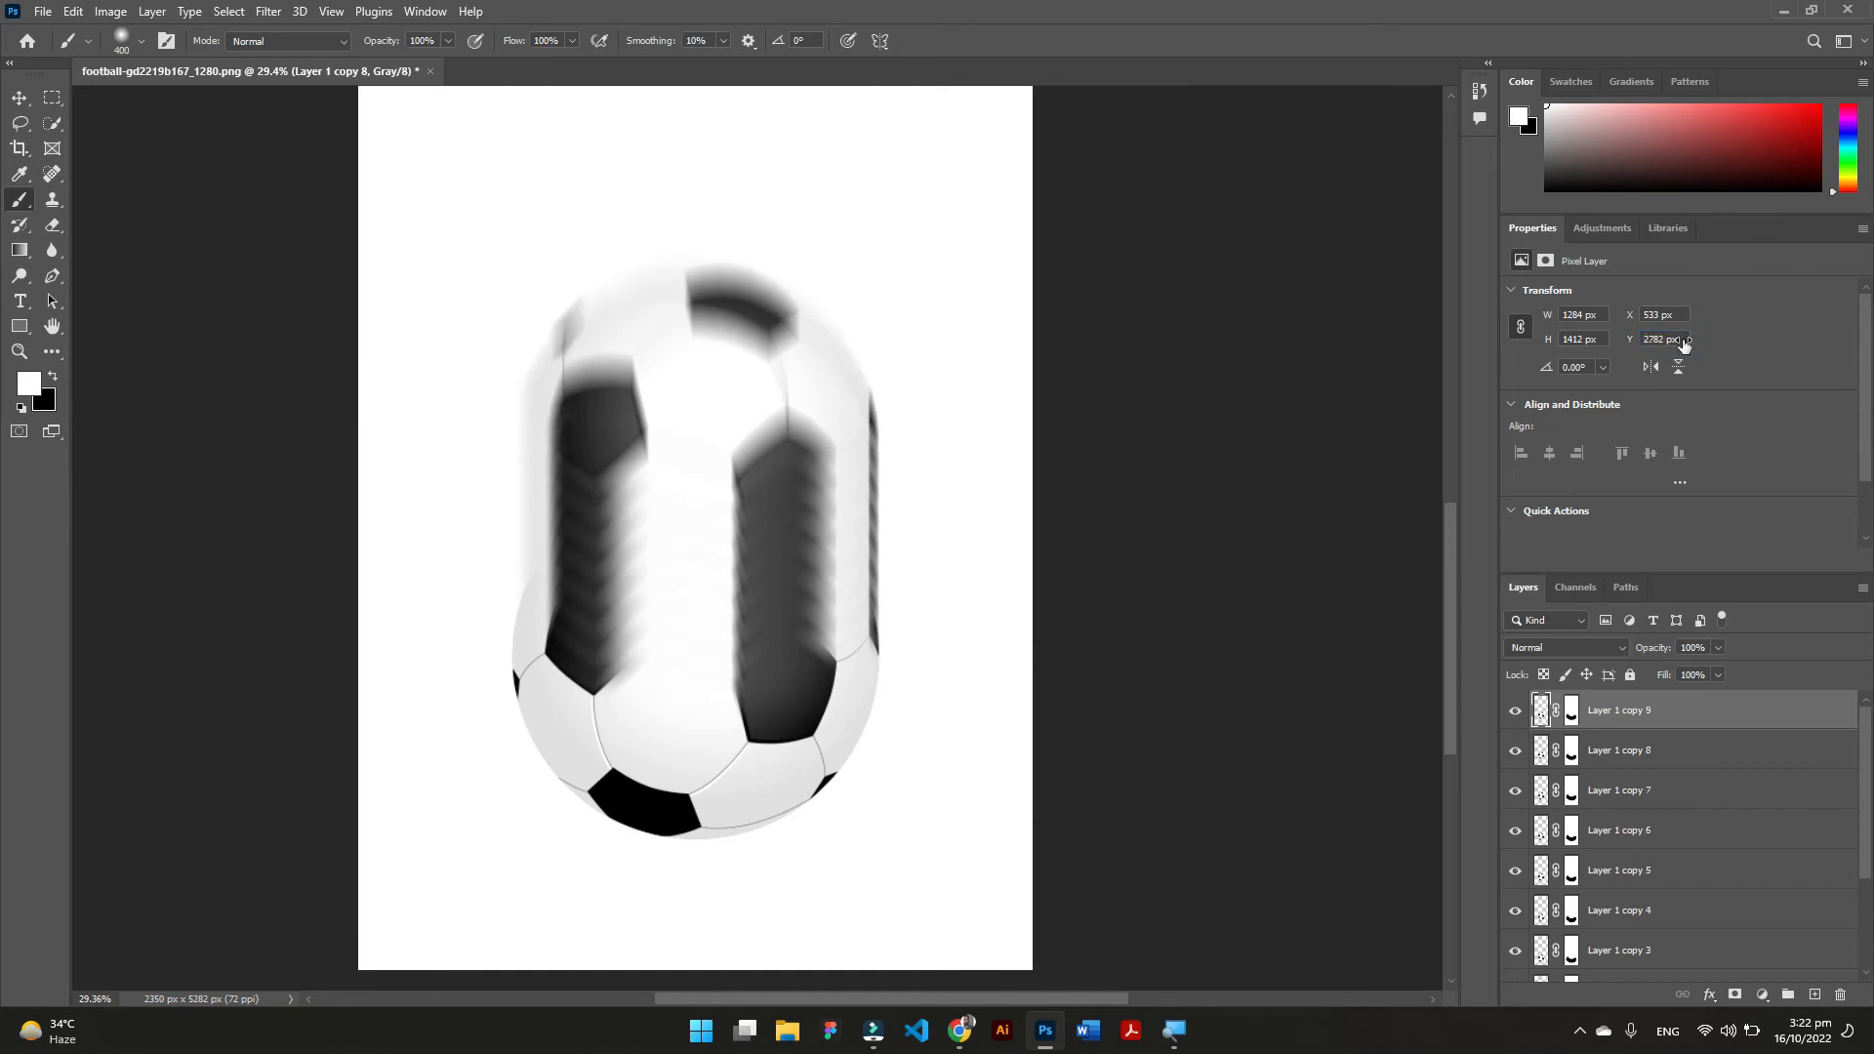
click(1685, 340)
text(-)
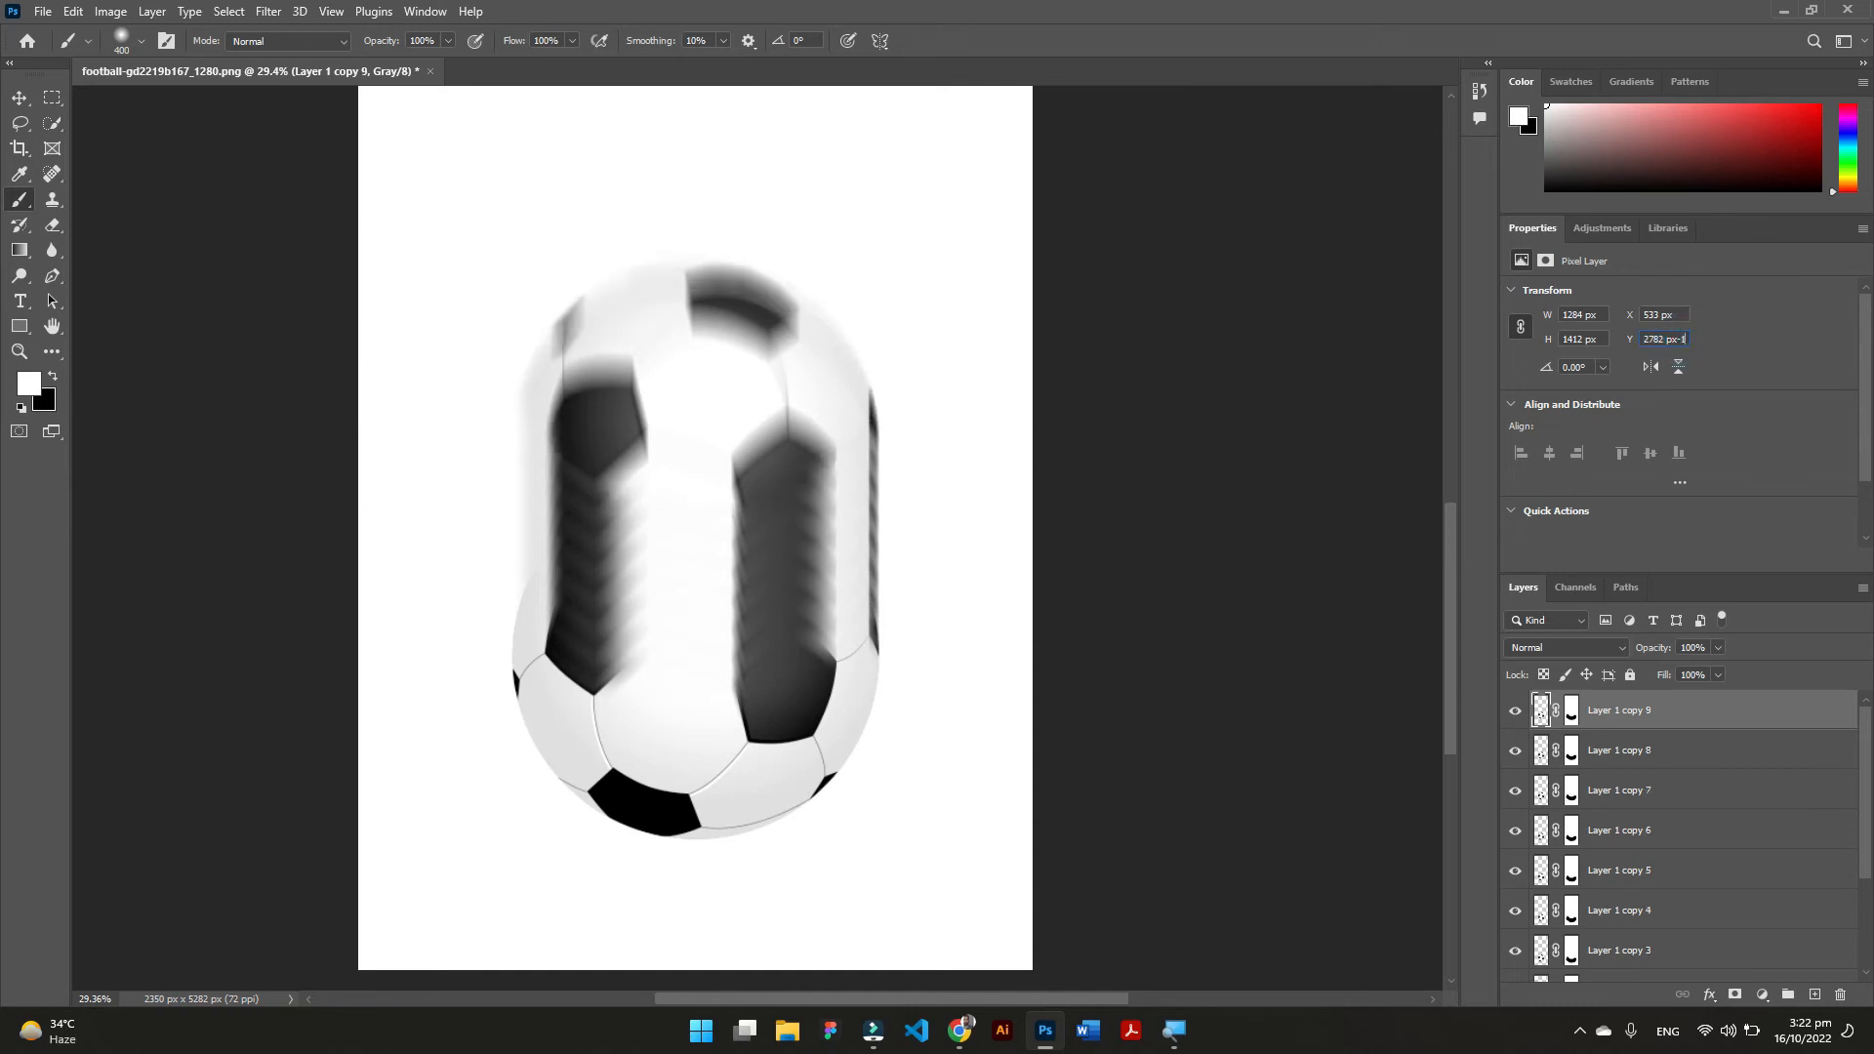
text(100)
key(Return)
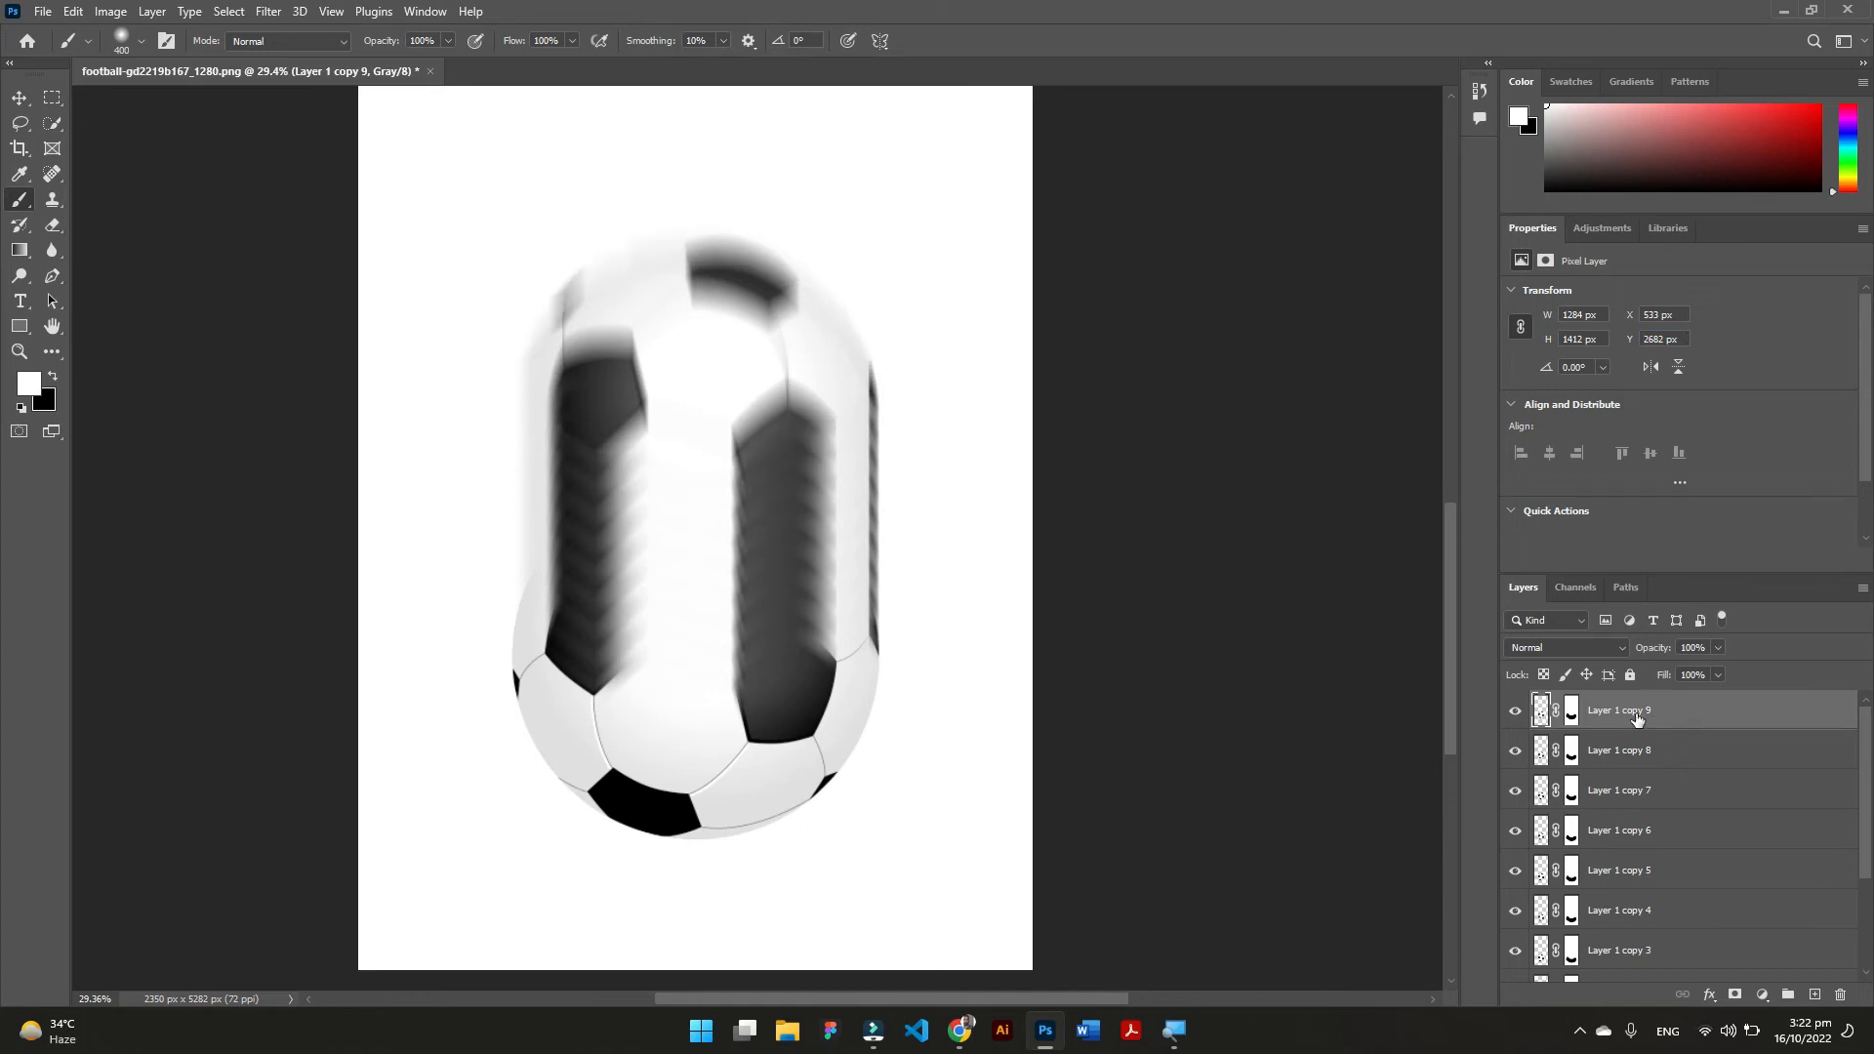
Reduce the opacity of the topmost blurred layer, Layer 1 copy 9, to 10% and Layer 1 copy 8 to 20%.
scroll(1870, 752, down, 3)
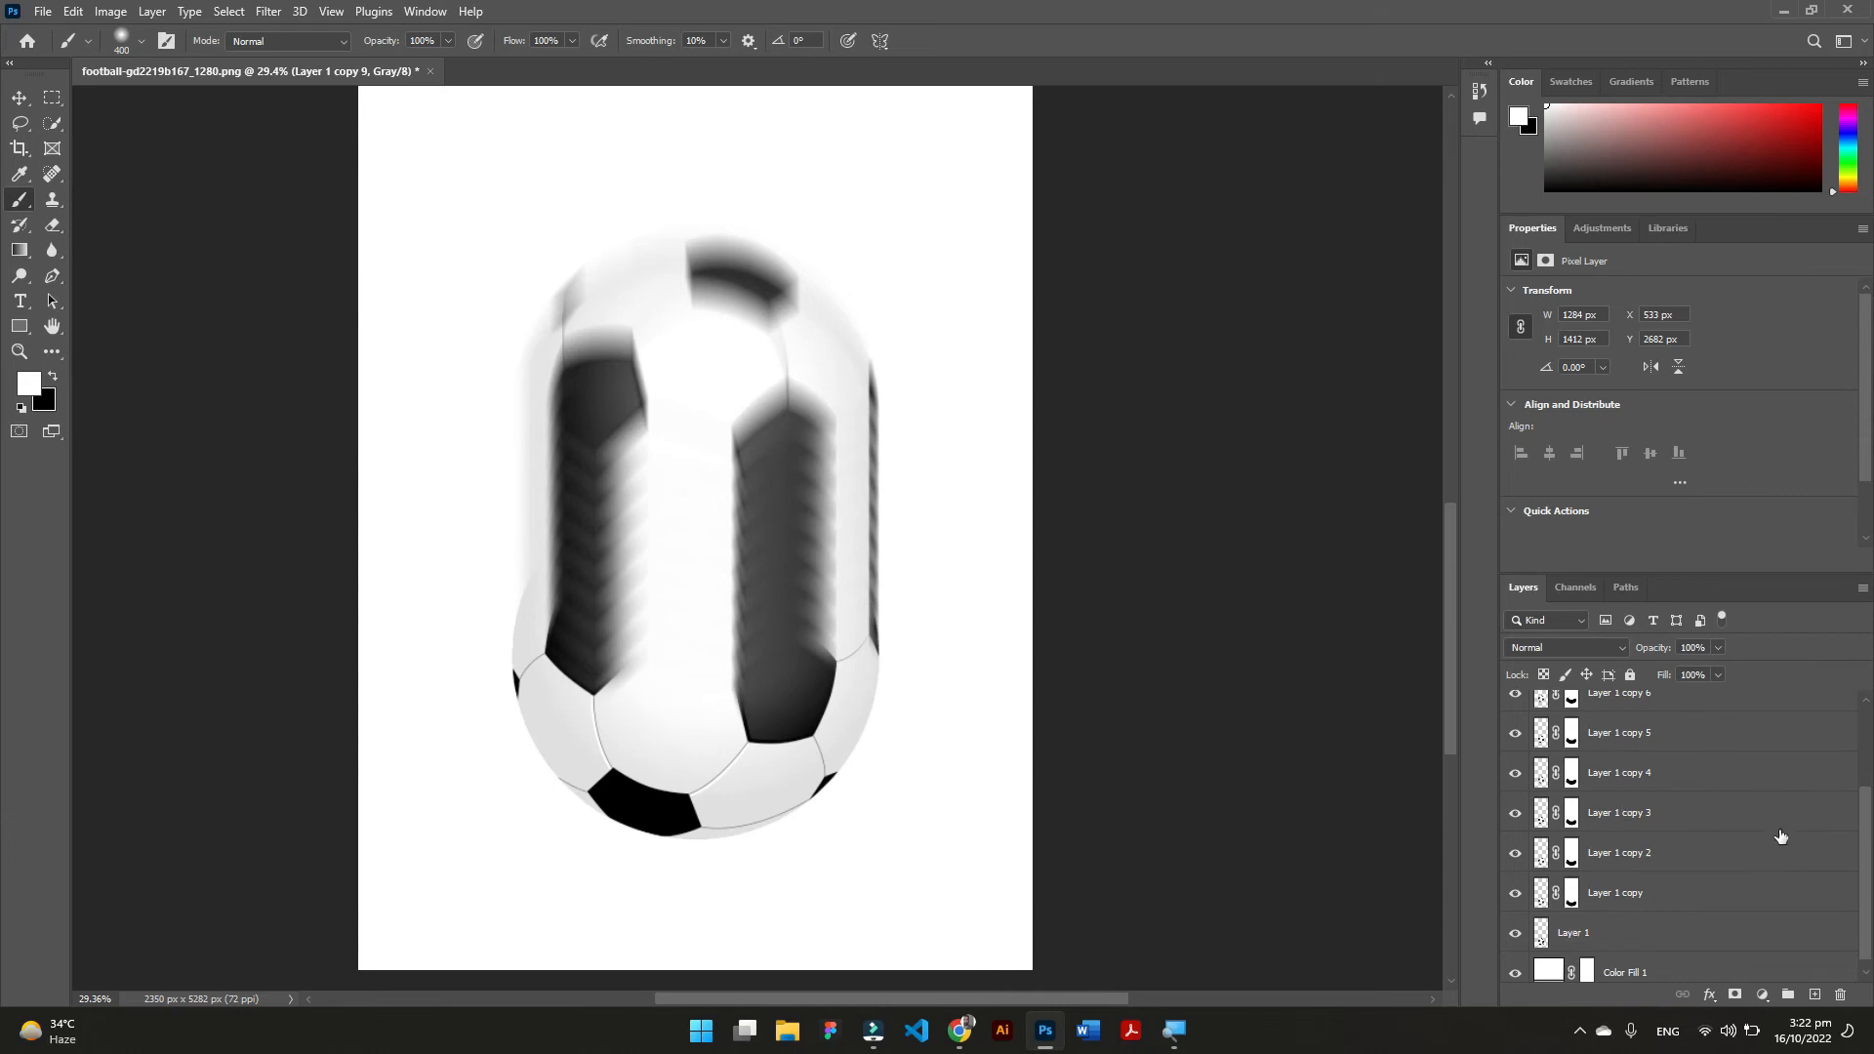
drag(1867, 834, 1866, 732)
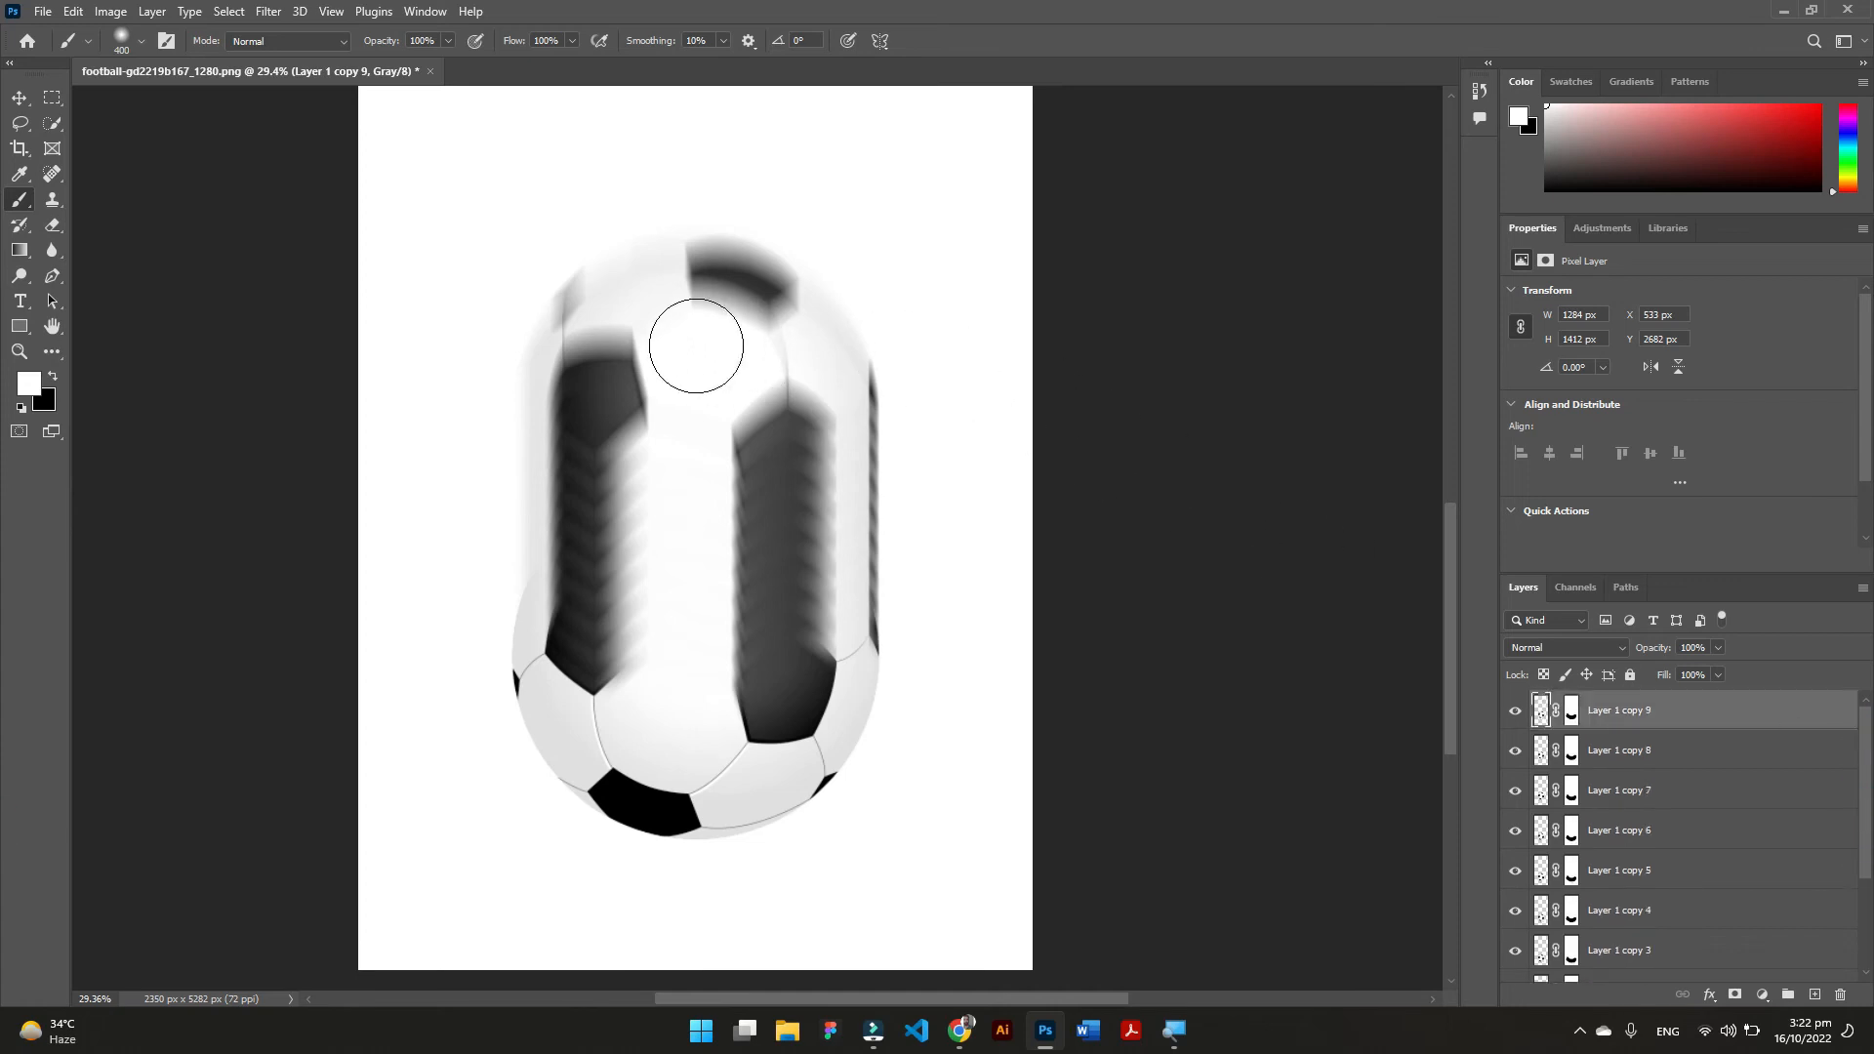
click(19, 97)
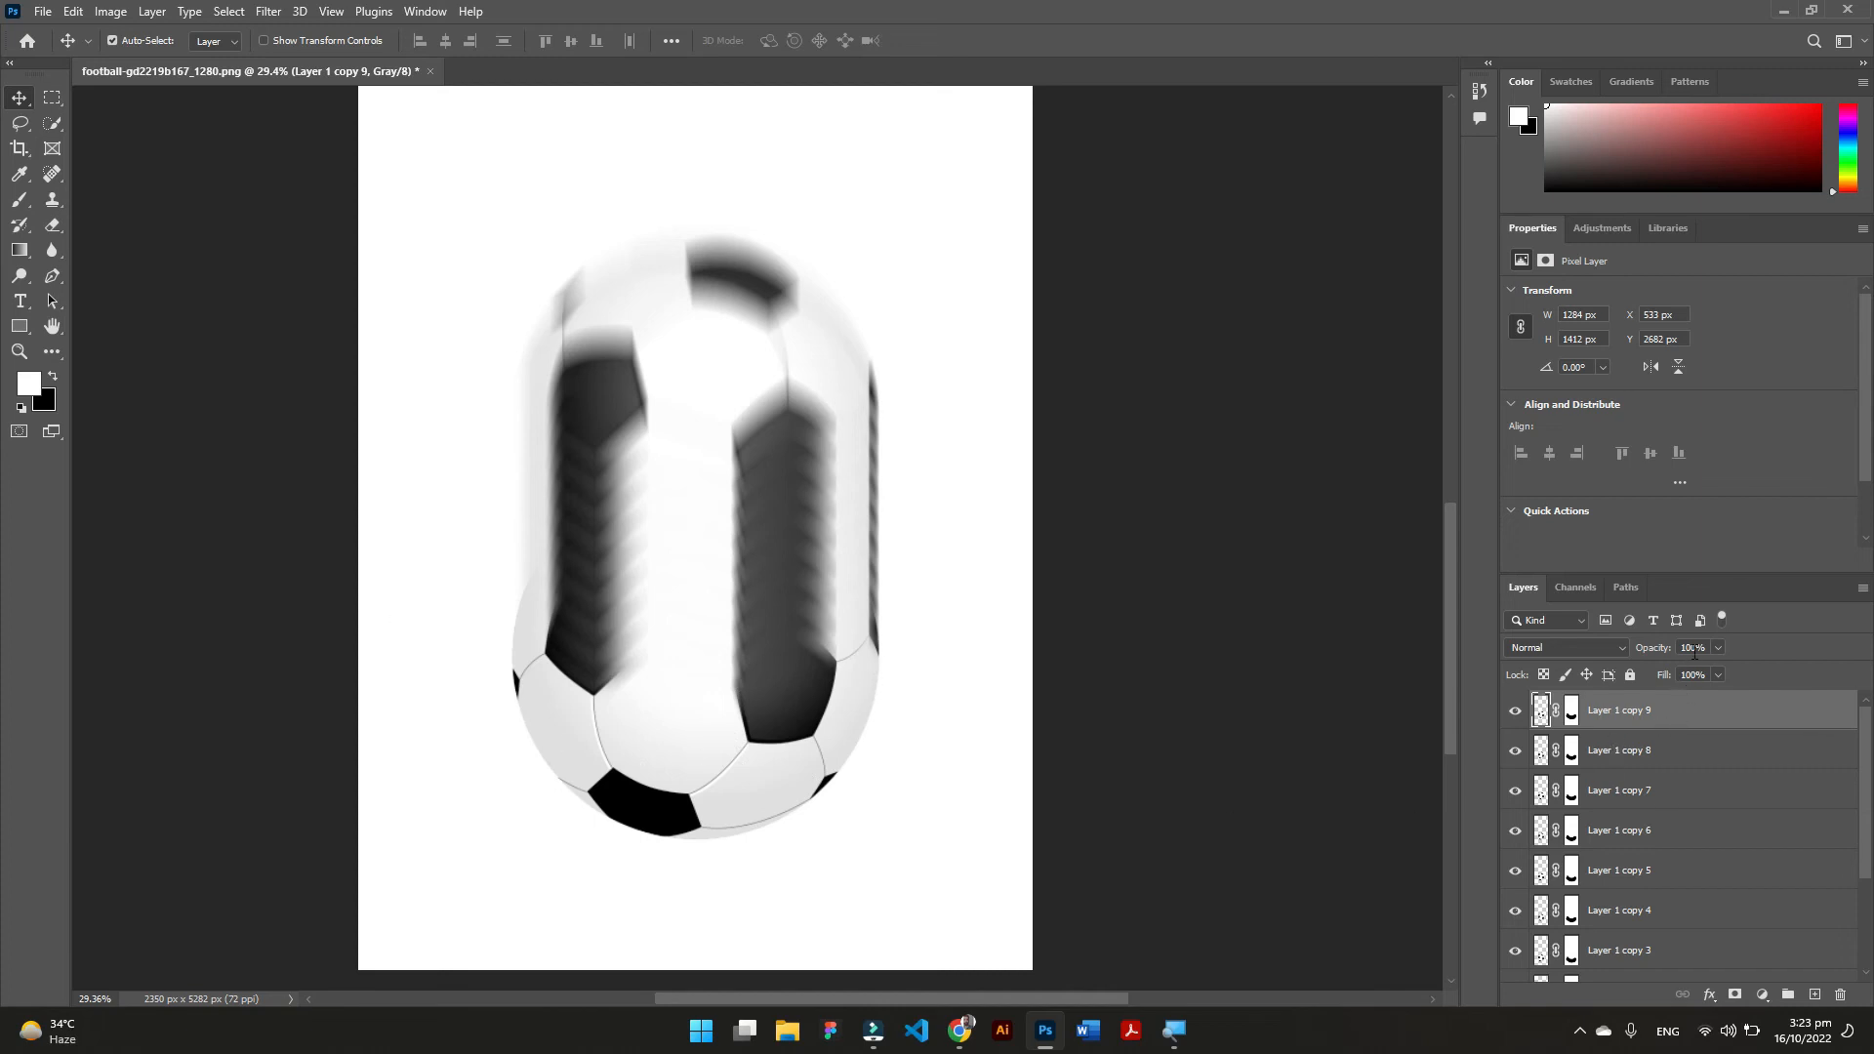
text(10)
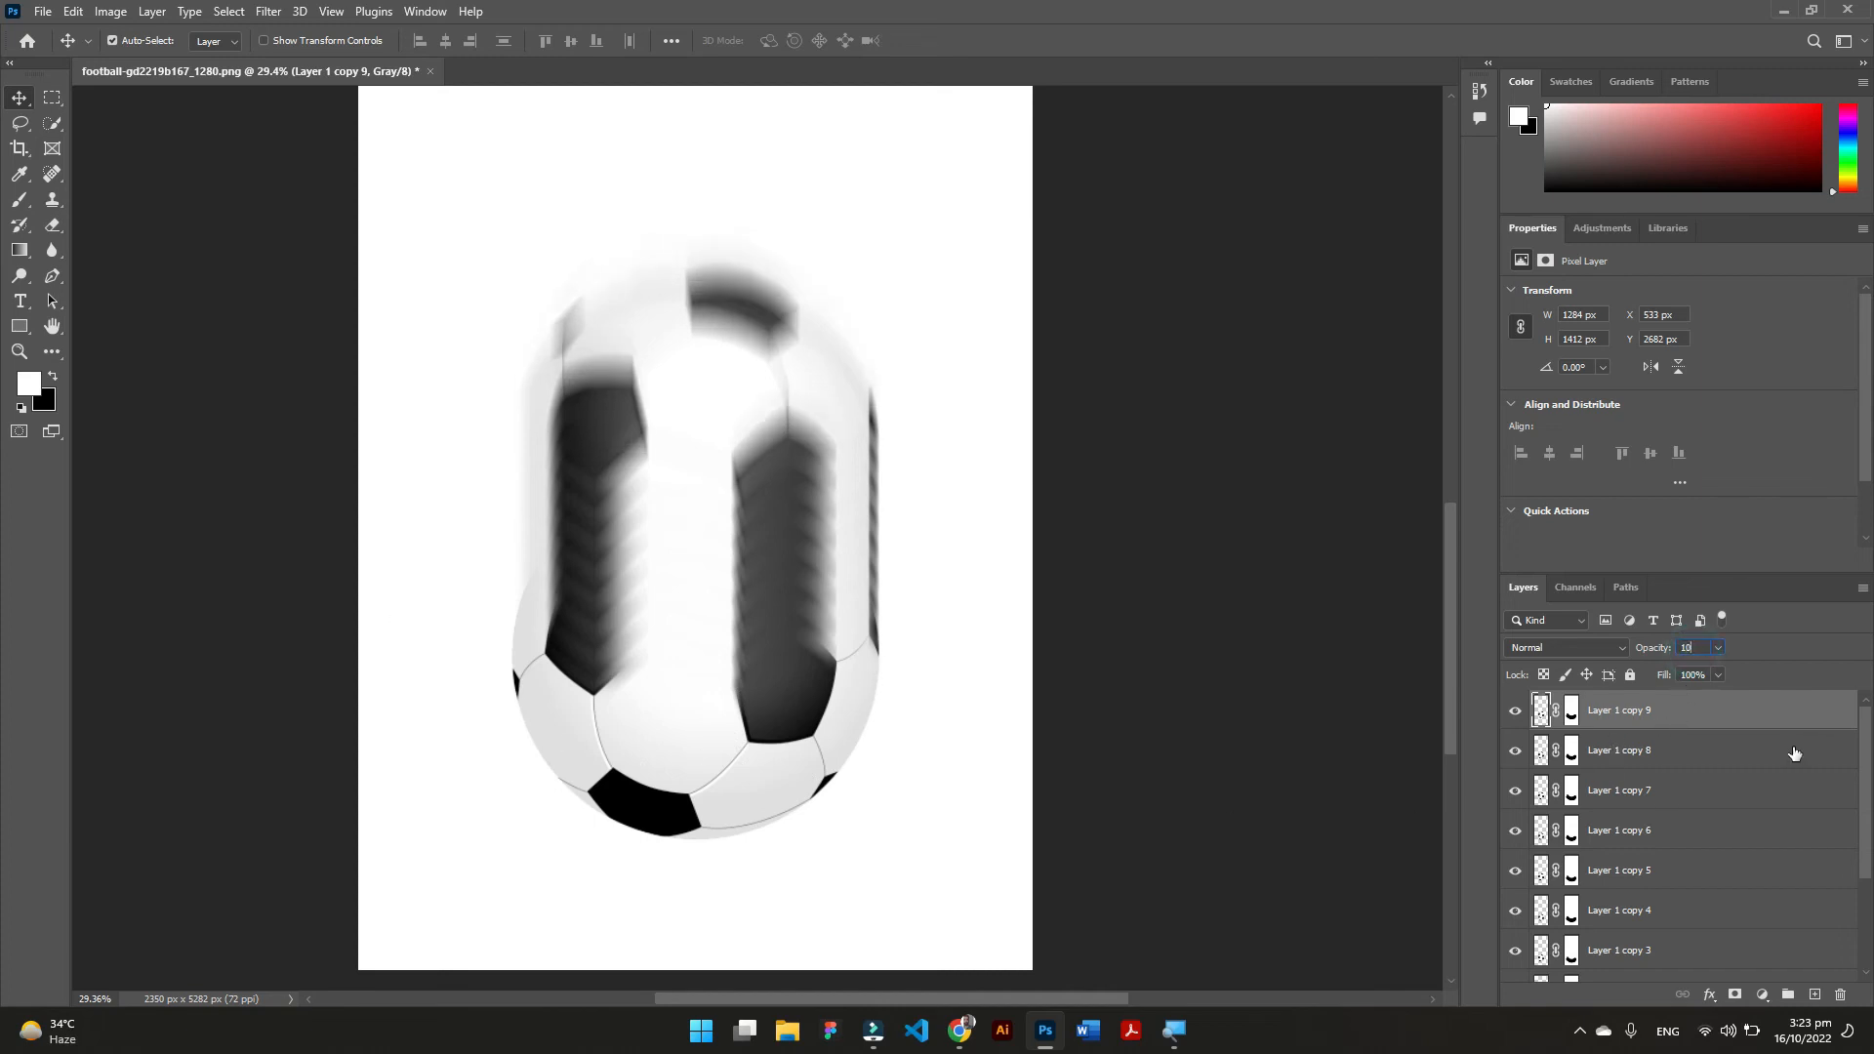
click(1660, 760)
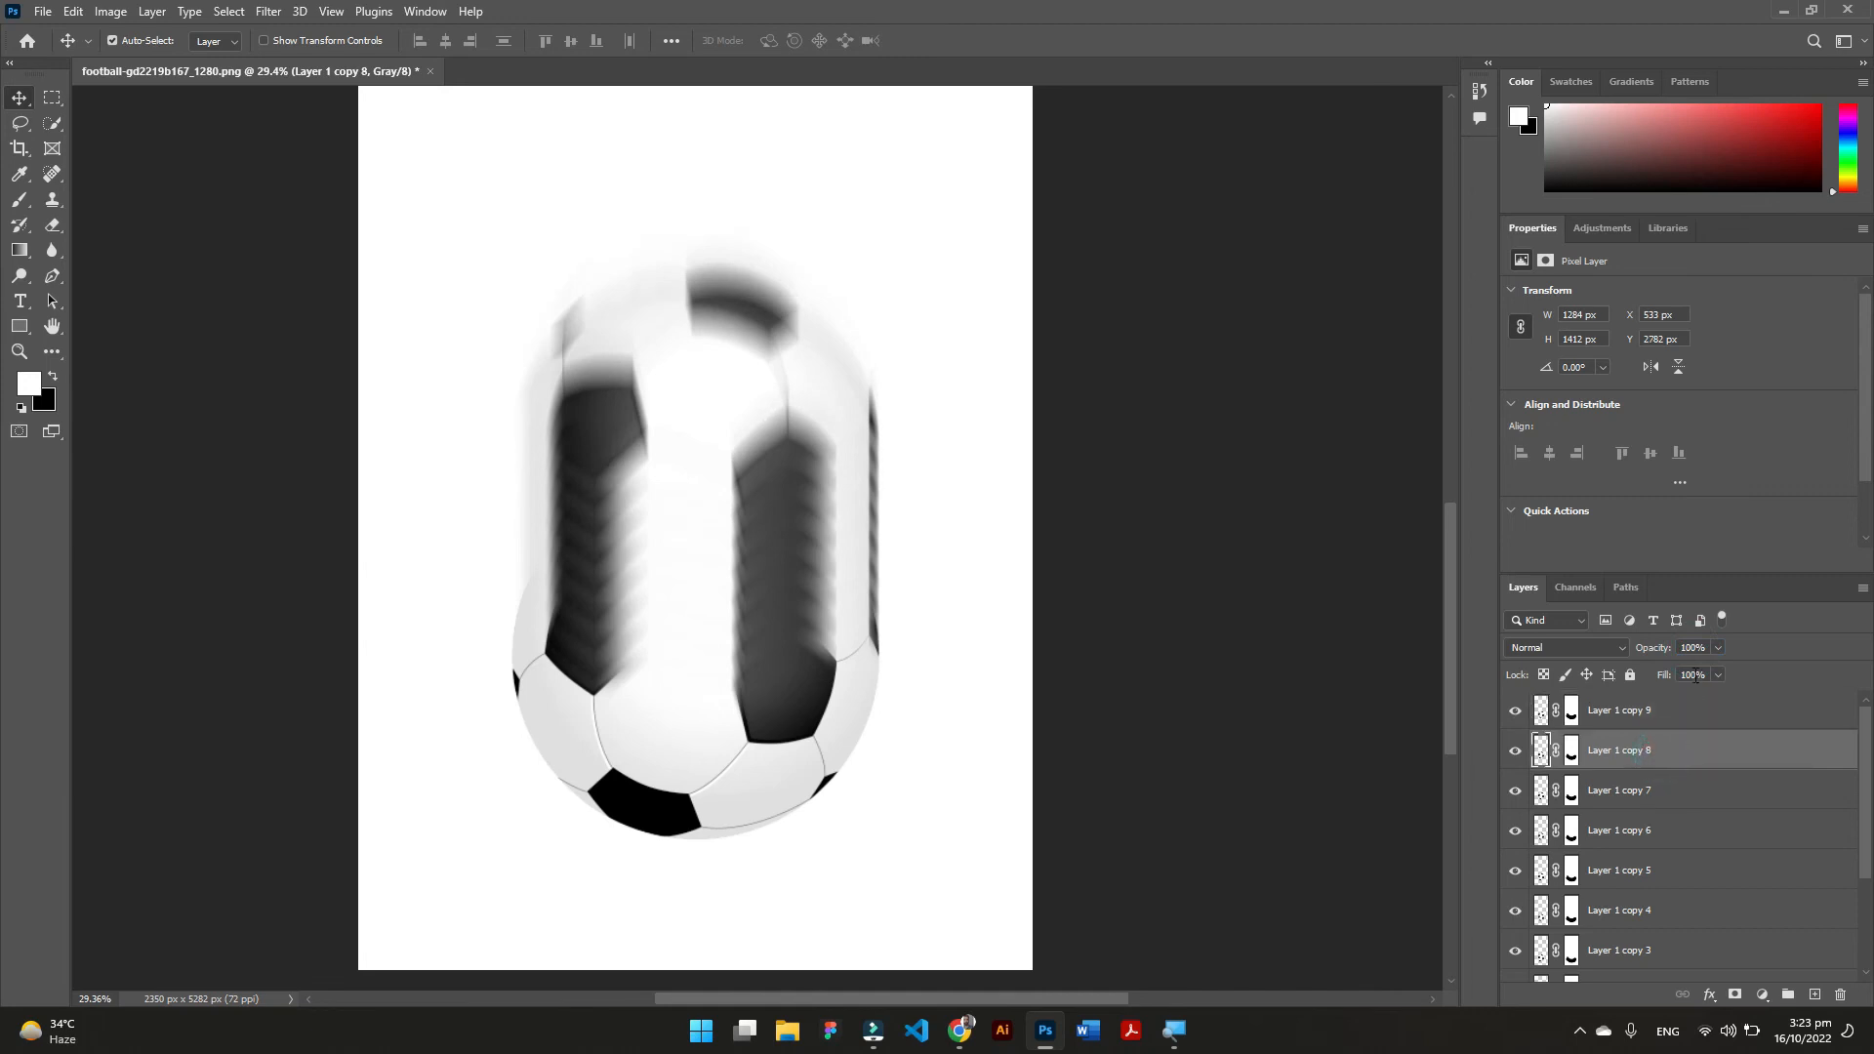
text(20)
key(Return)
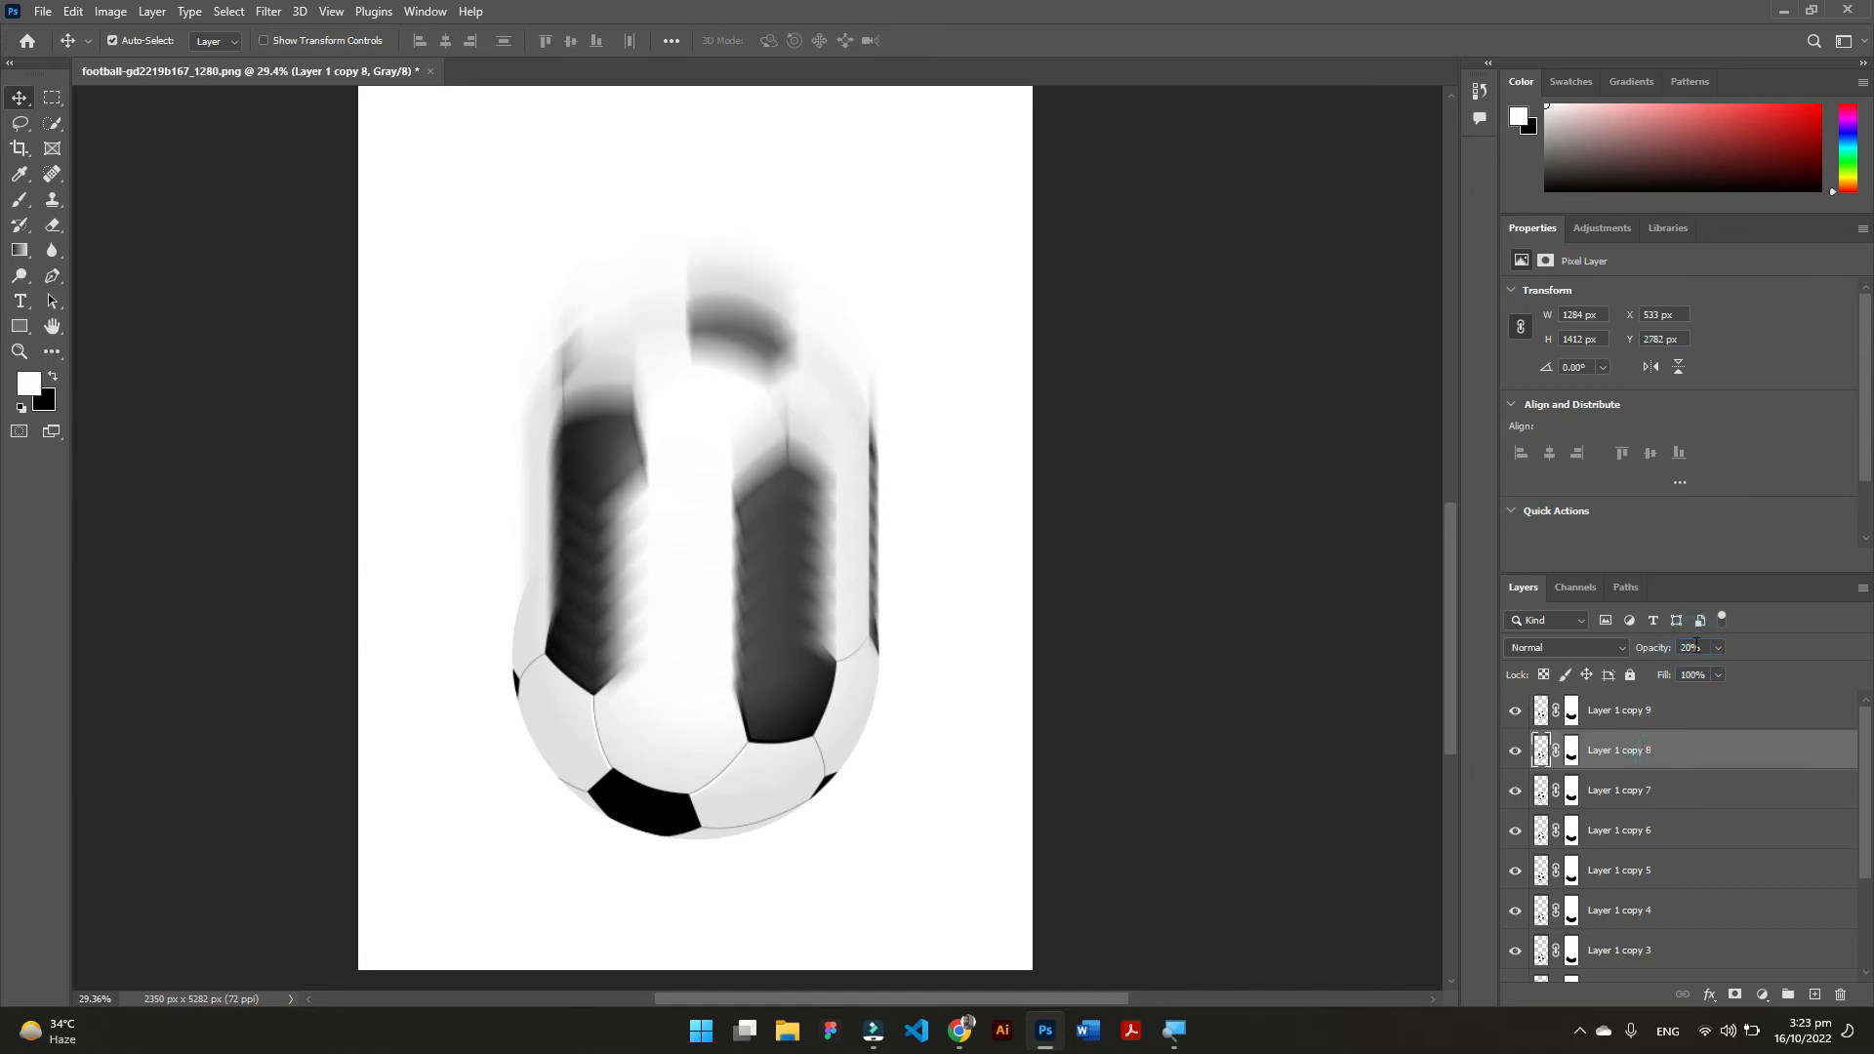
Set the opacity of Layer 1 copy 7 to 30% and Layer 1 copy 6 to 40%.
click(1633, 802)
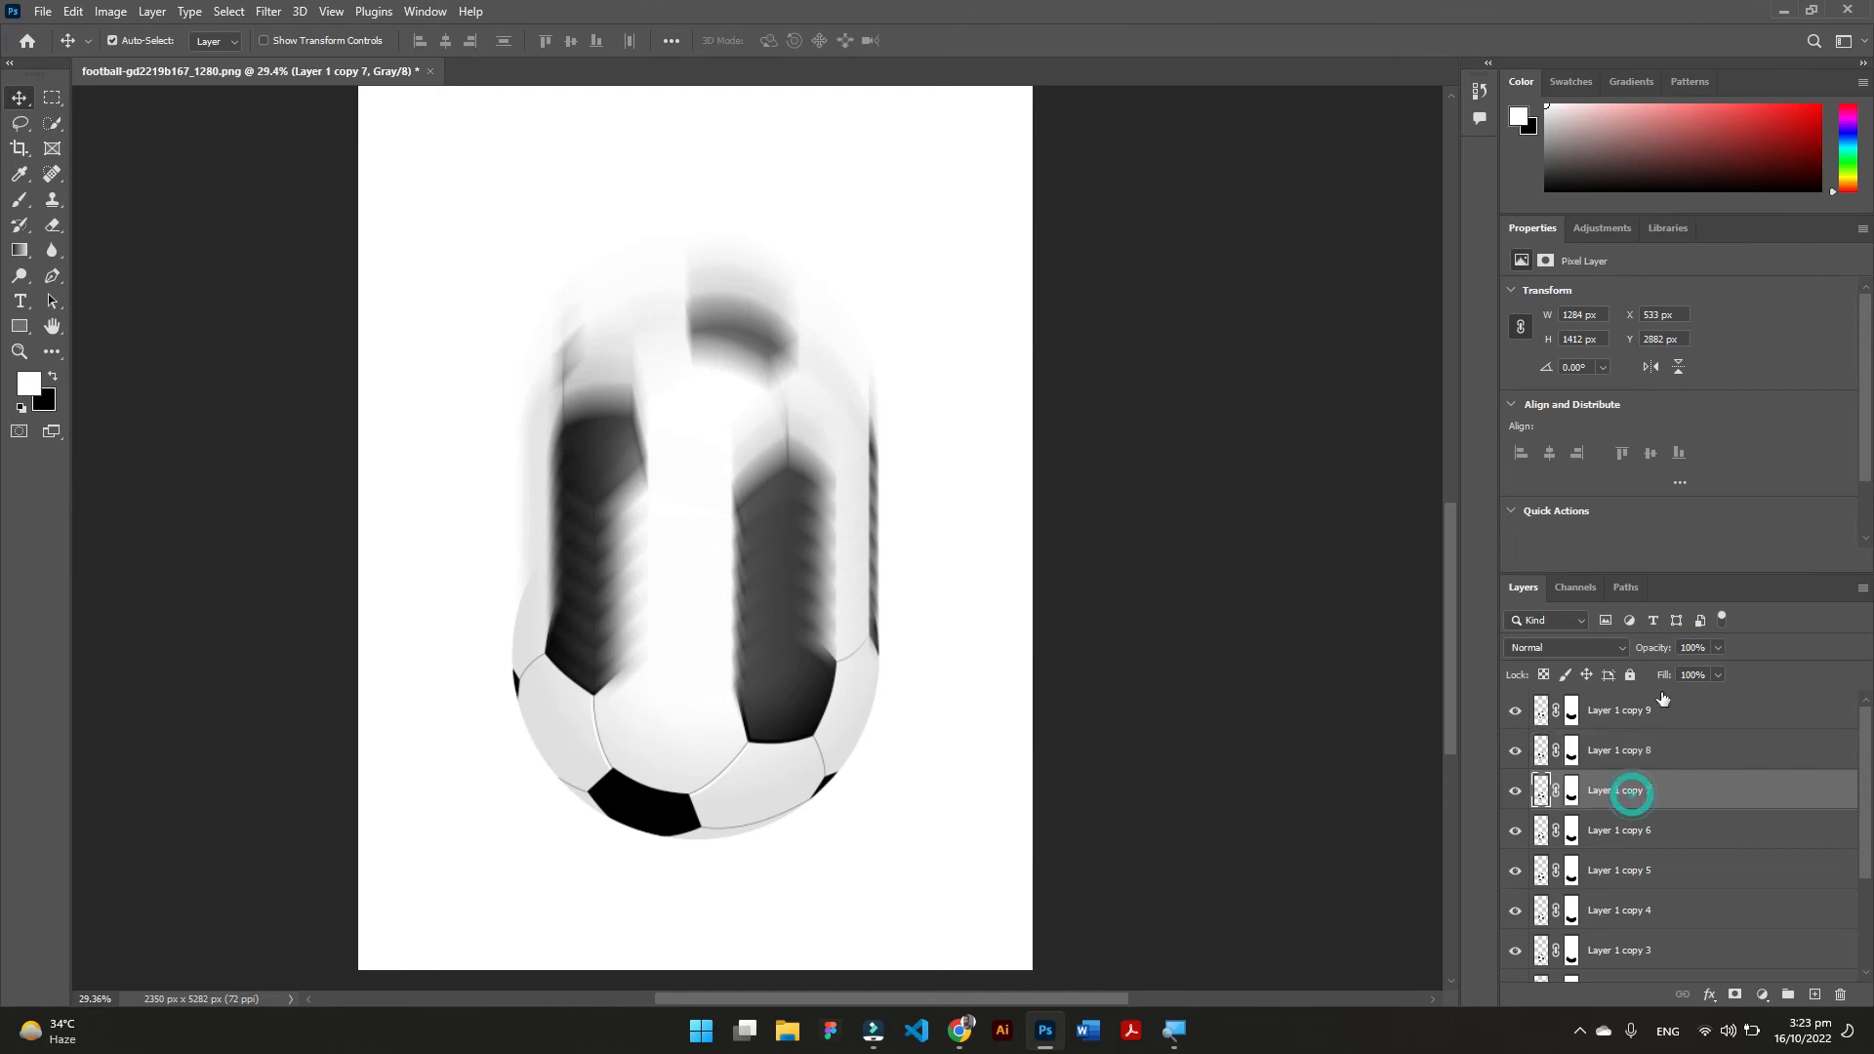
click(1691, 648)
text(30)
key(Return)
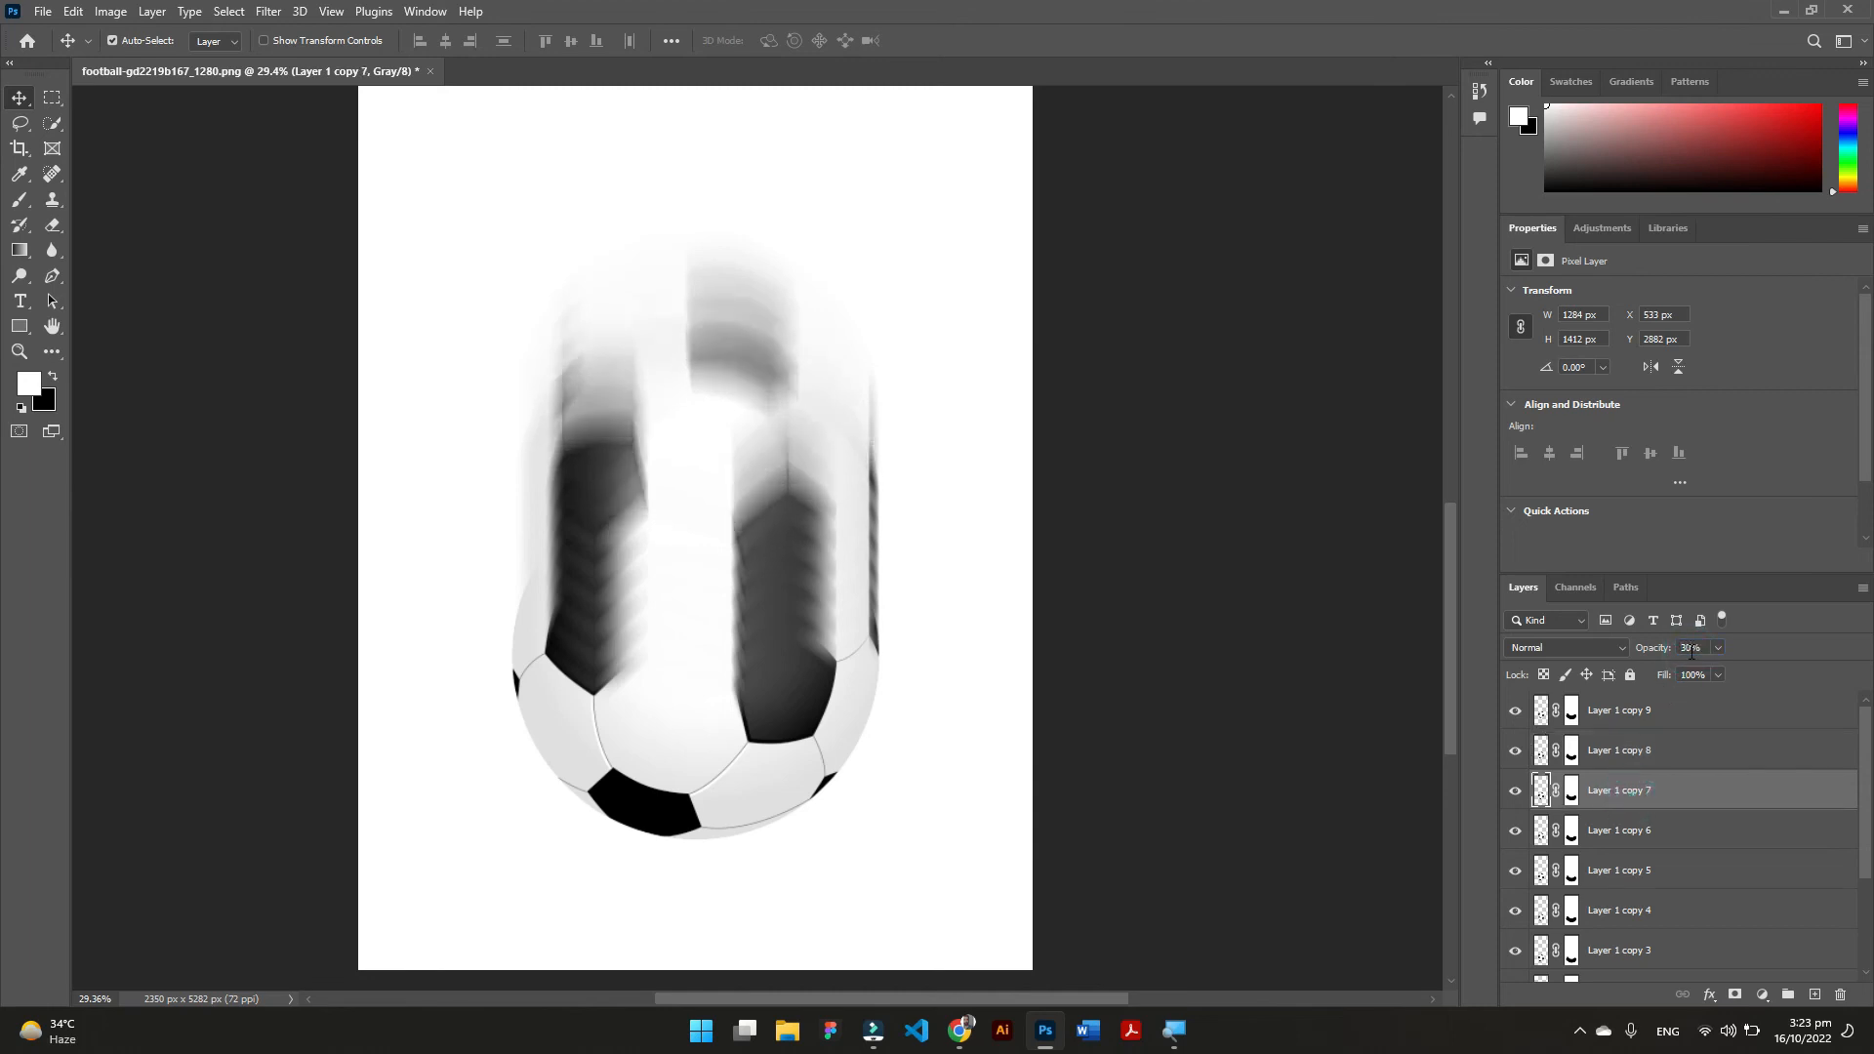
click(1680, 838)
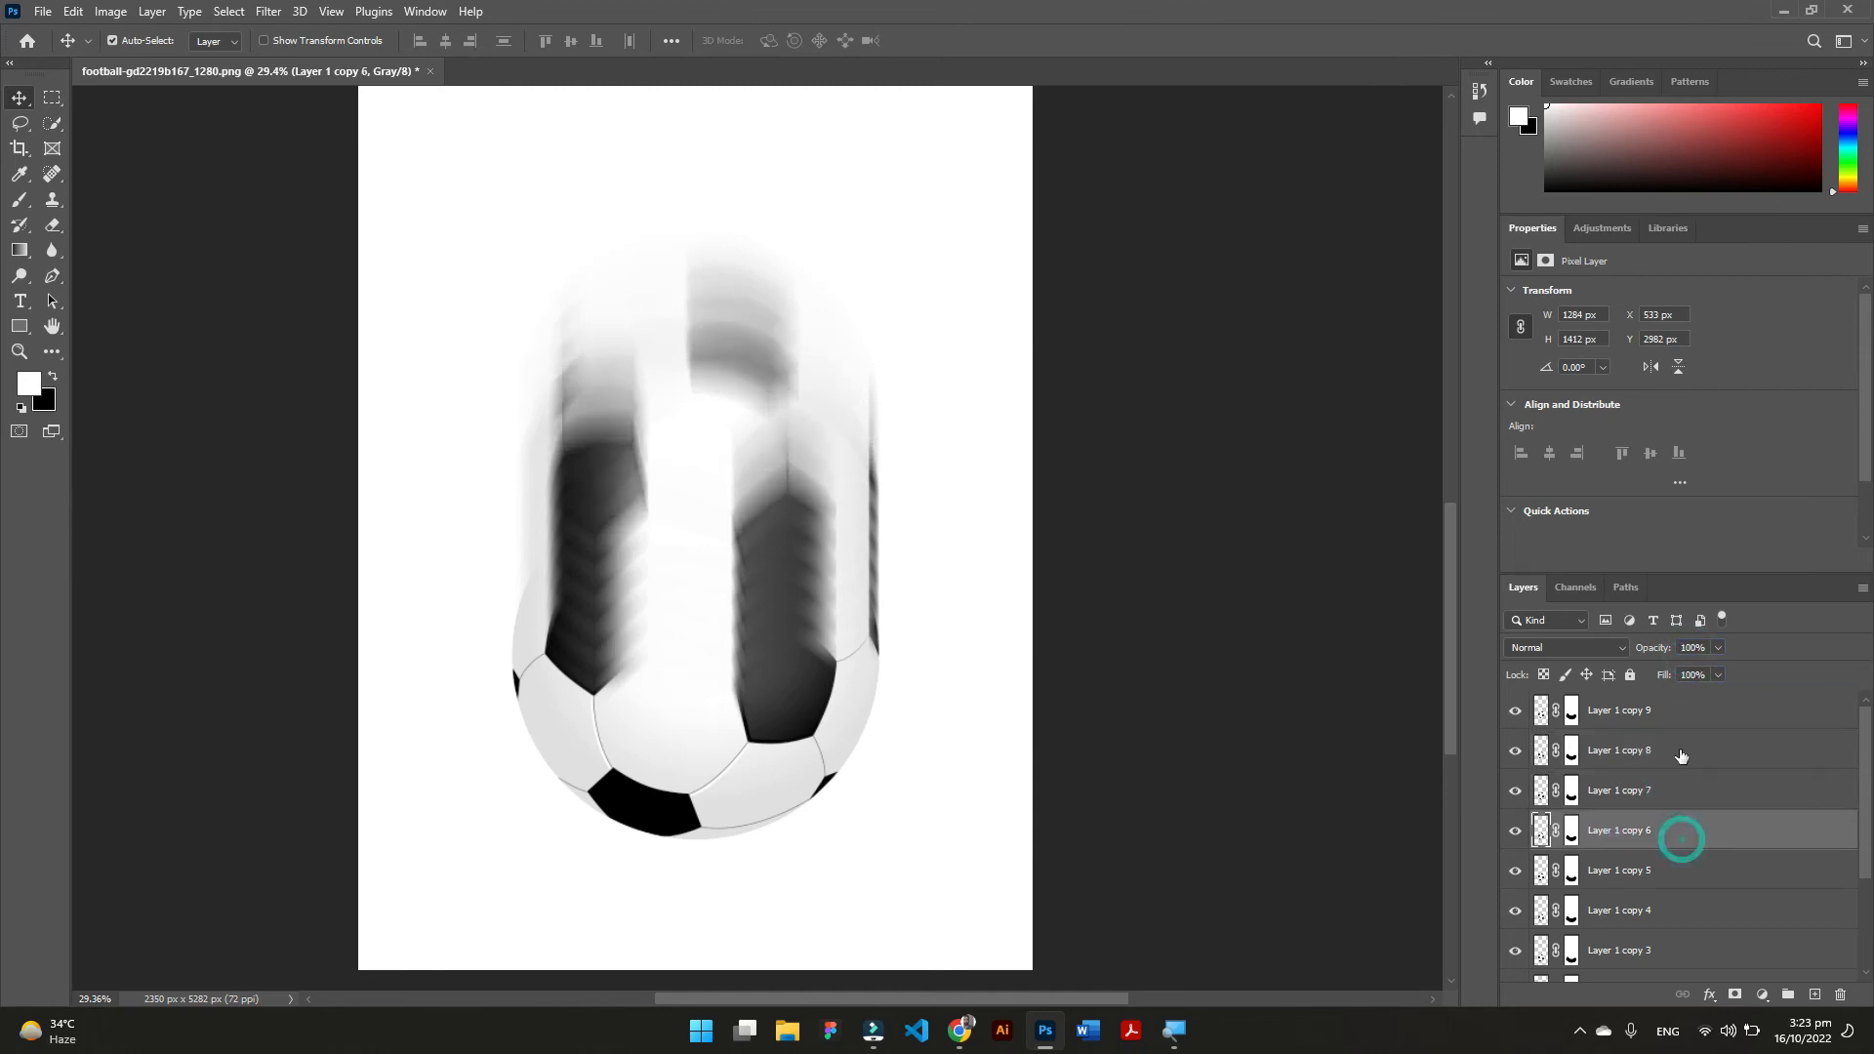
click(1694, 648)
text(40)
key(Return)
Fade Layer 1 copy 5 to 50% opacity and Layer 1 copy 4 to 60% opacity.
click(1621, 884)
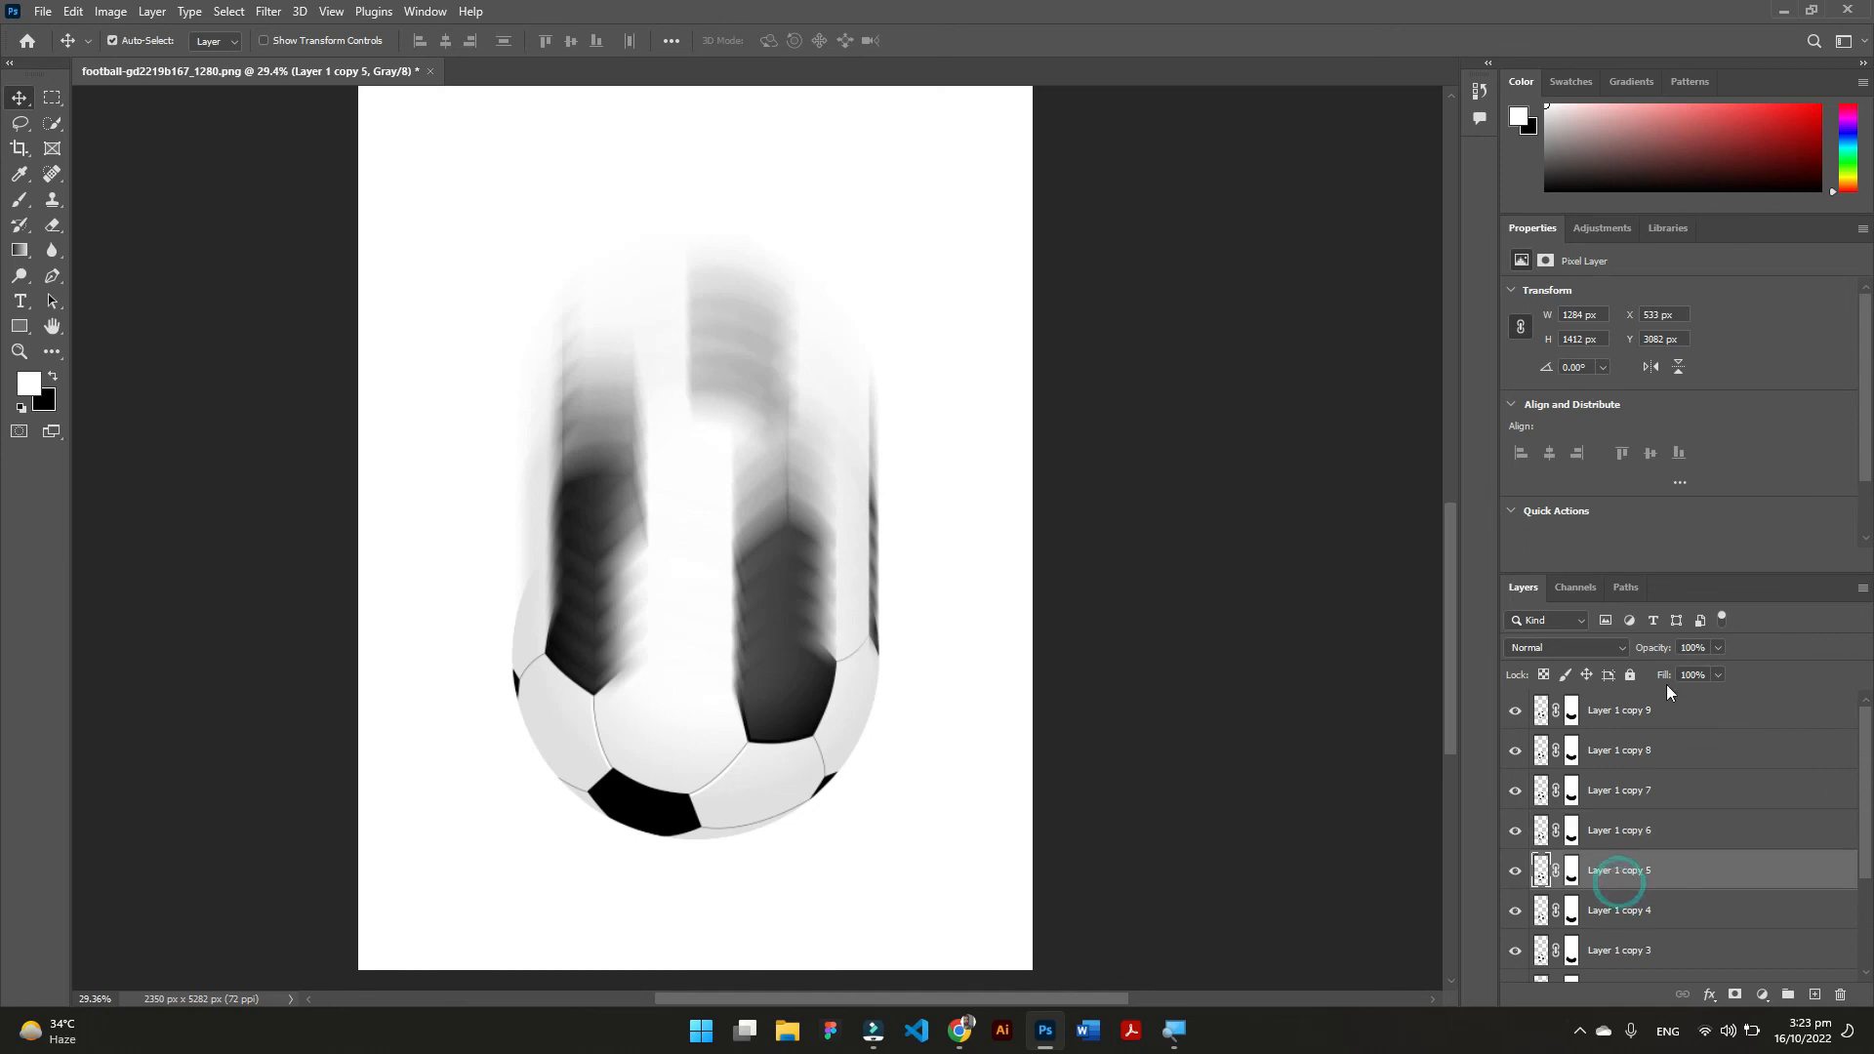
text(50)
key(Return)
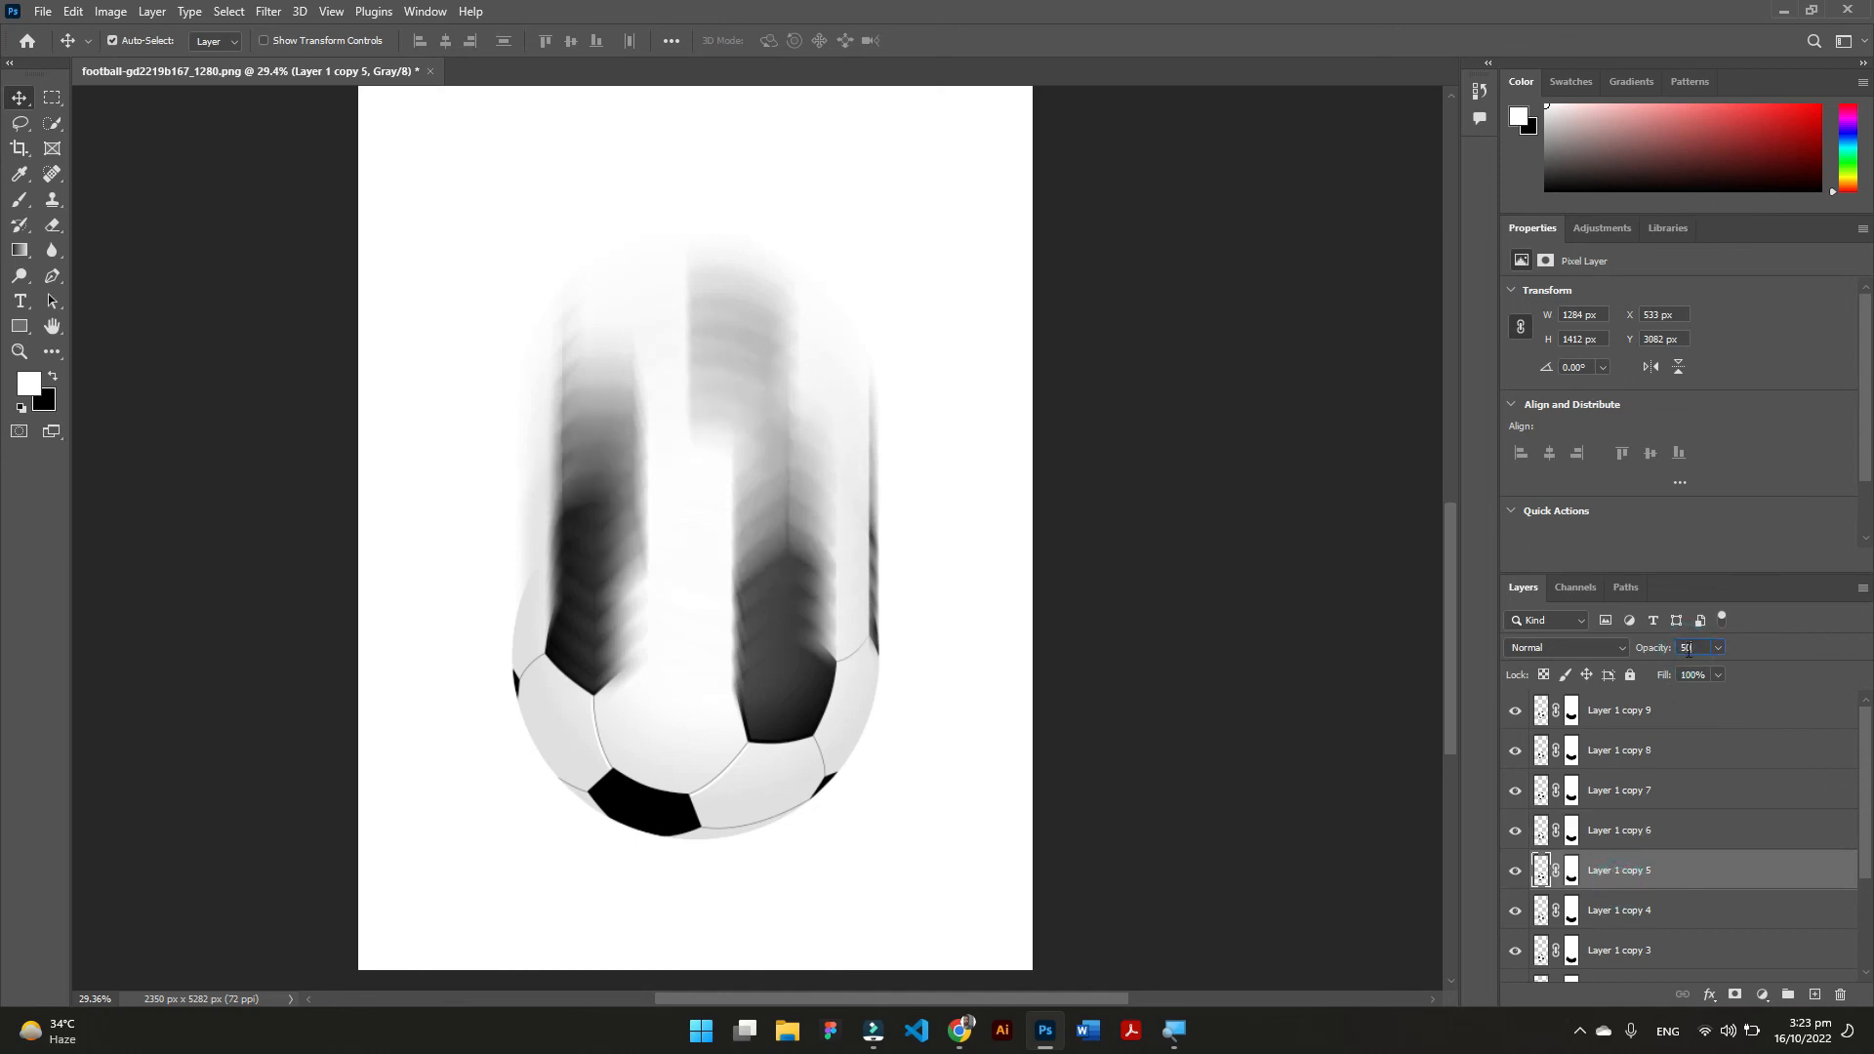
click(1689, 911)
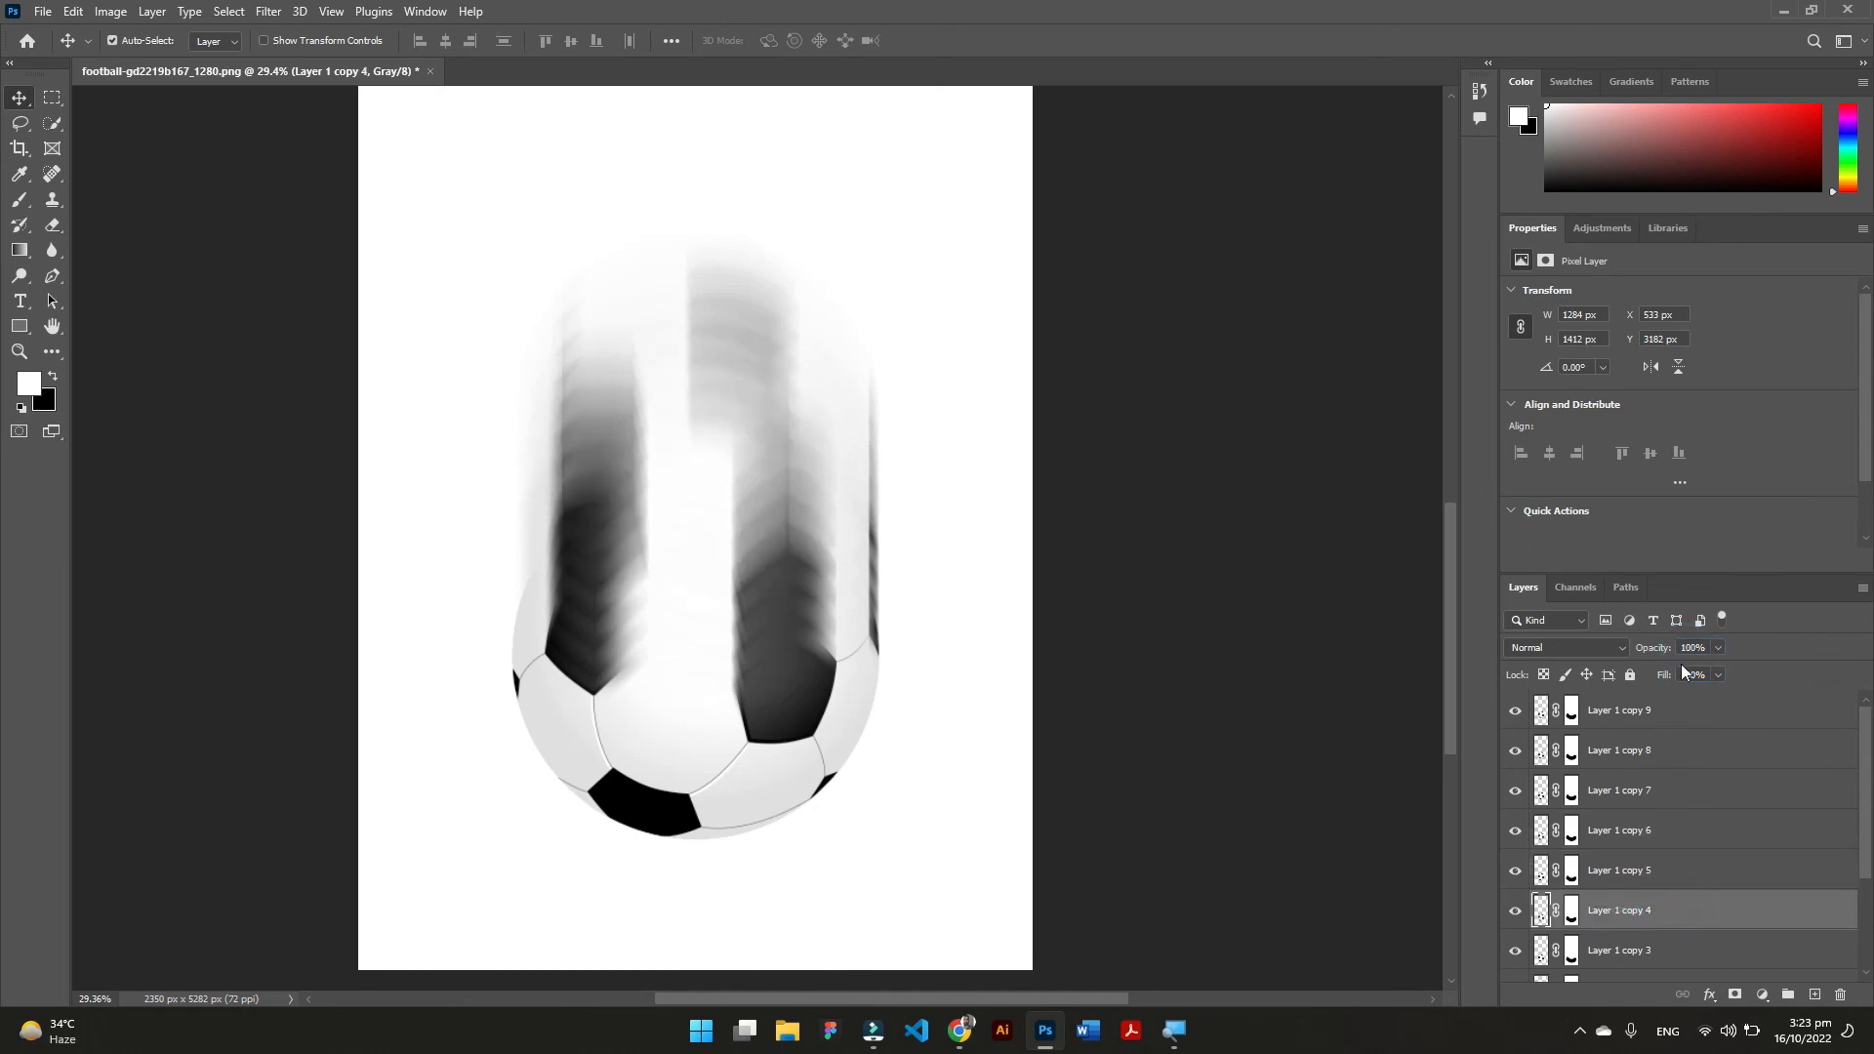
click(1686, 651)
text(60)
key(Return)
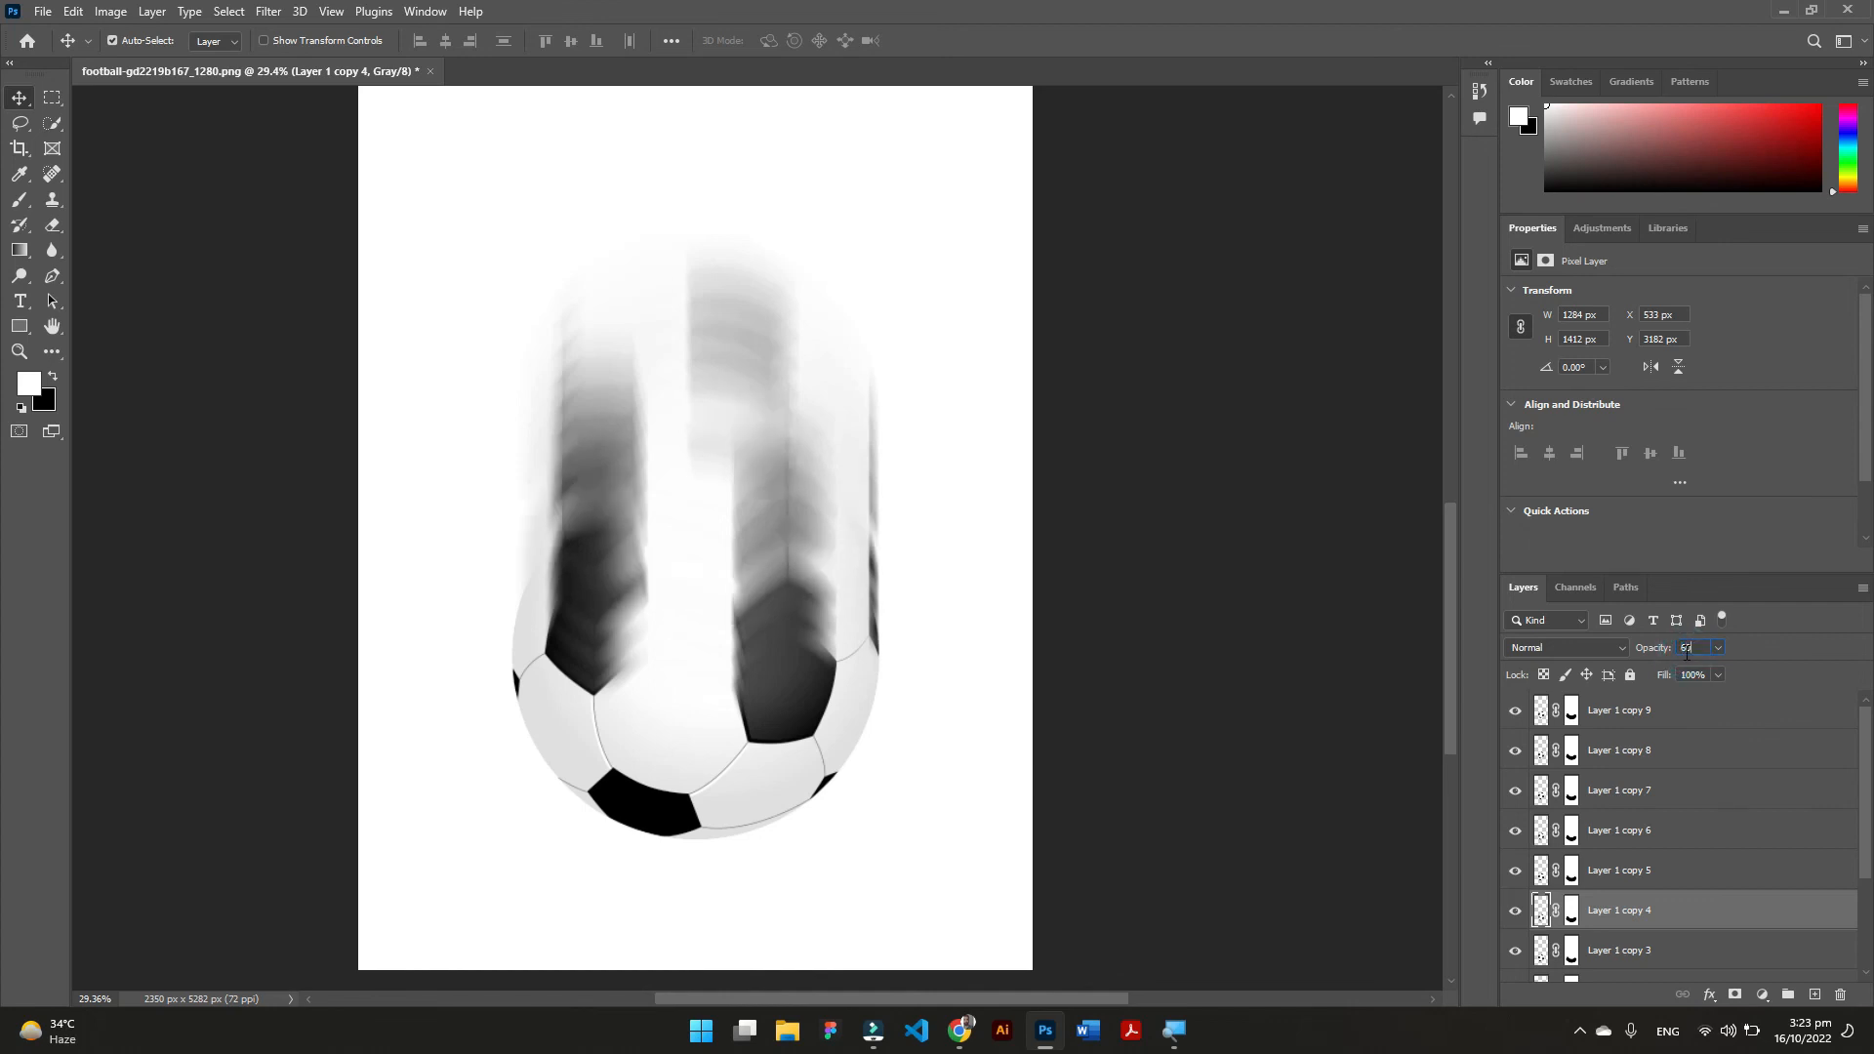
Lower the opacity of Layer 1 copy 3 to 70%.
click(1663, 958)
click(1690, 652)
text(70)
key(Return)
Set Layer 1 copy 2 to 80% opacity and the lowest blurred layer, Layer 1 copy, to 90%.
scroll(1717, 830, down, 3)
click(1686, 869)
click(1695, 649)
text(80)
key(Return)
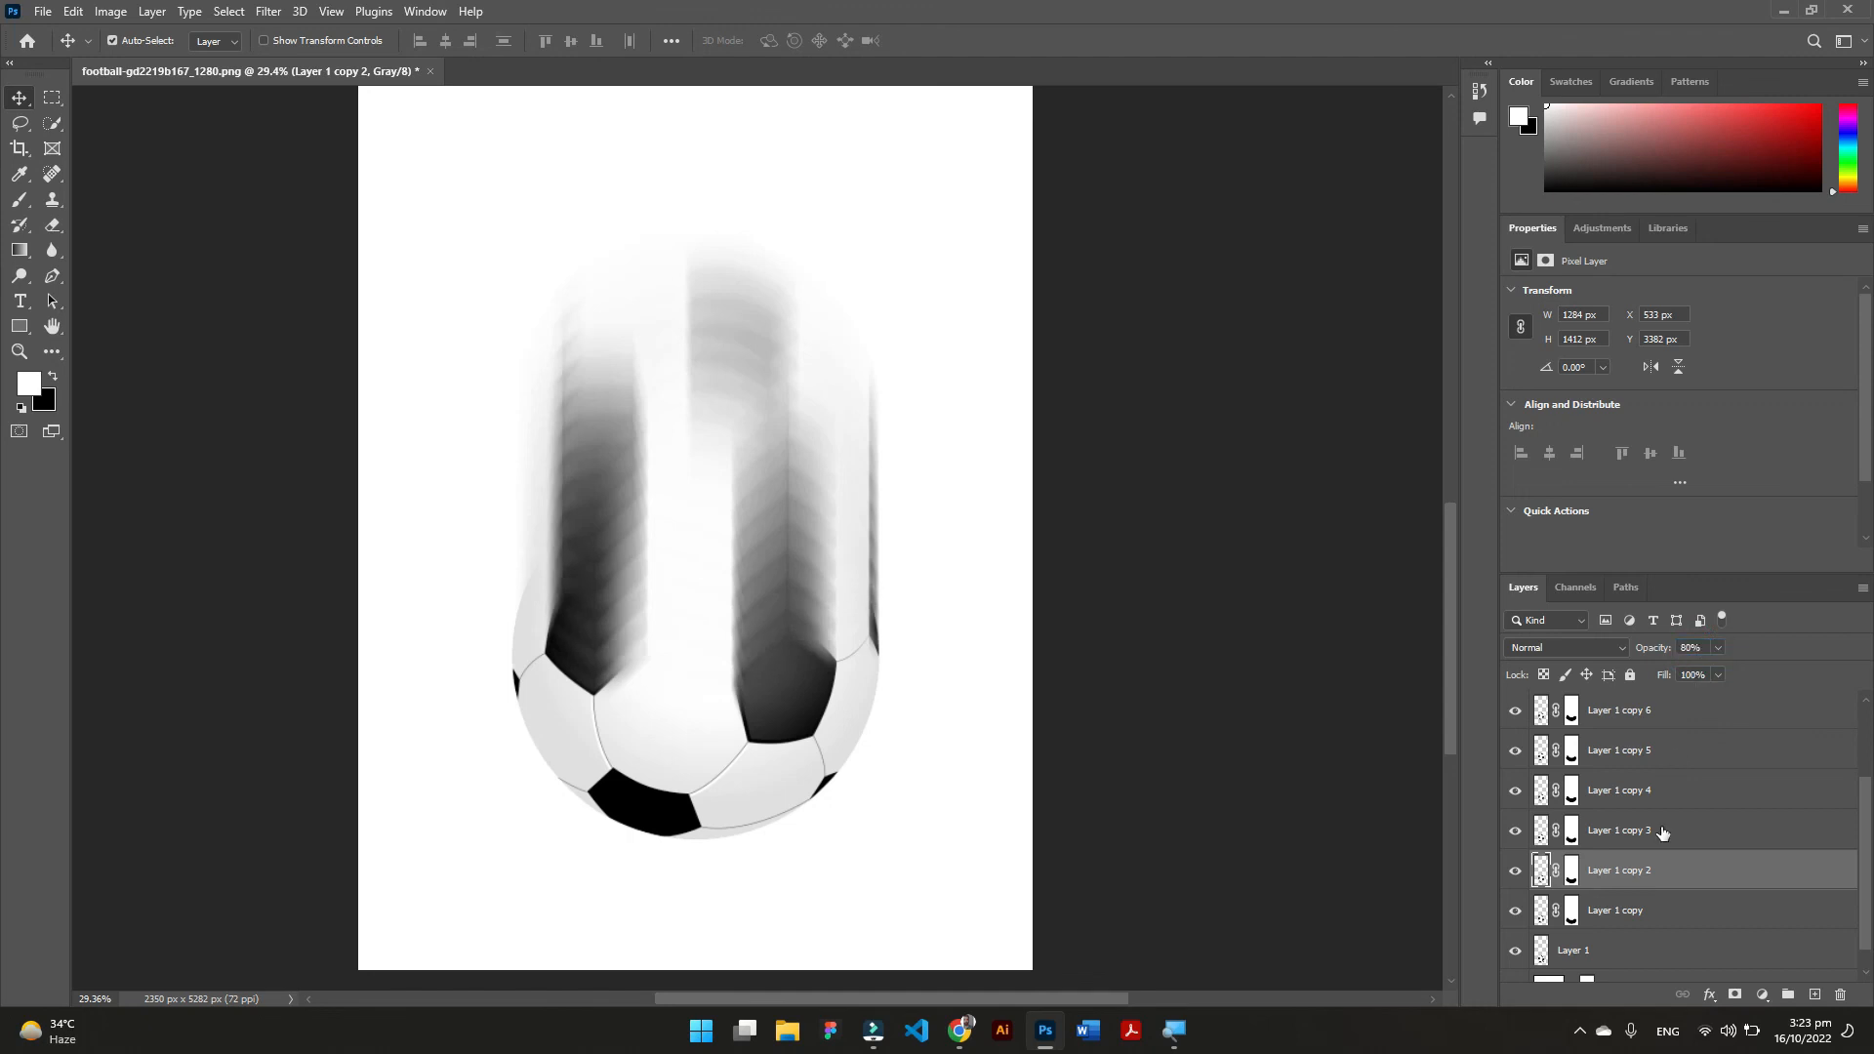
click(1659, 914)
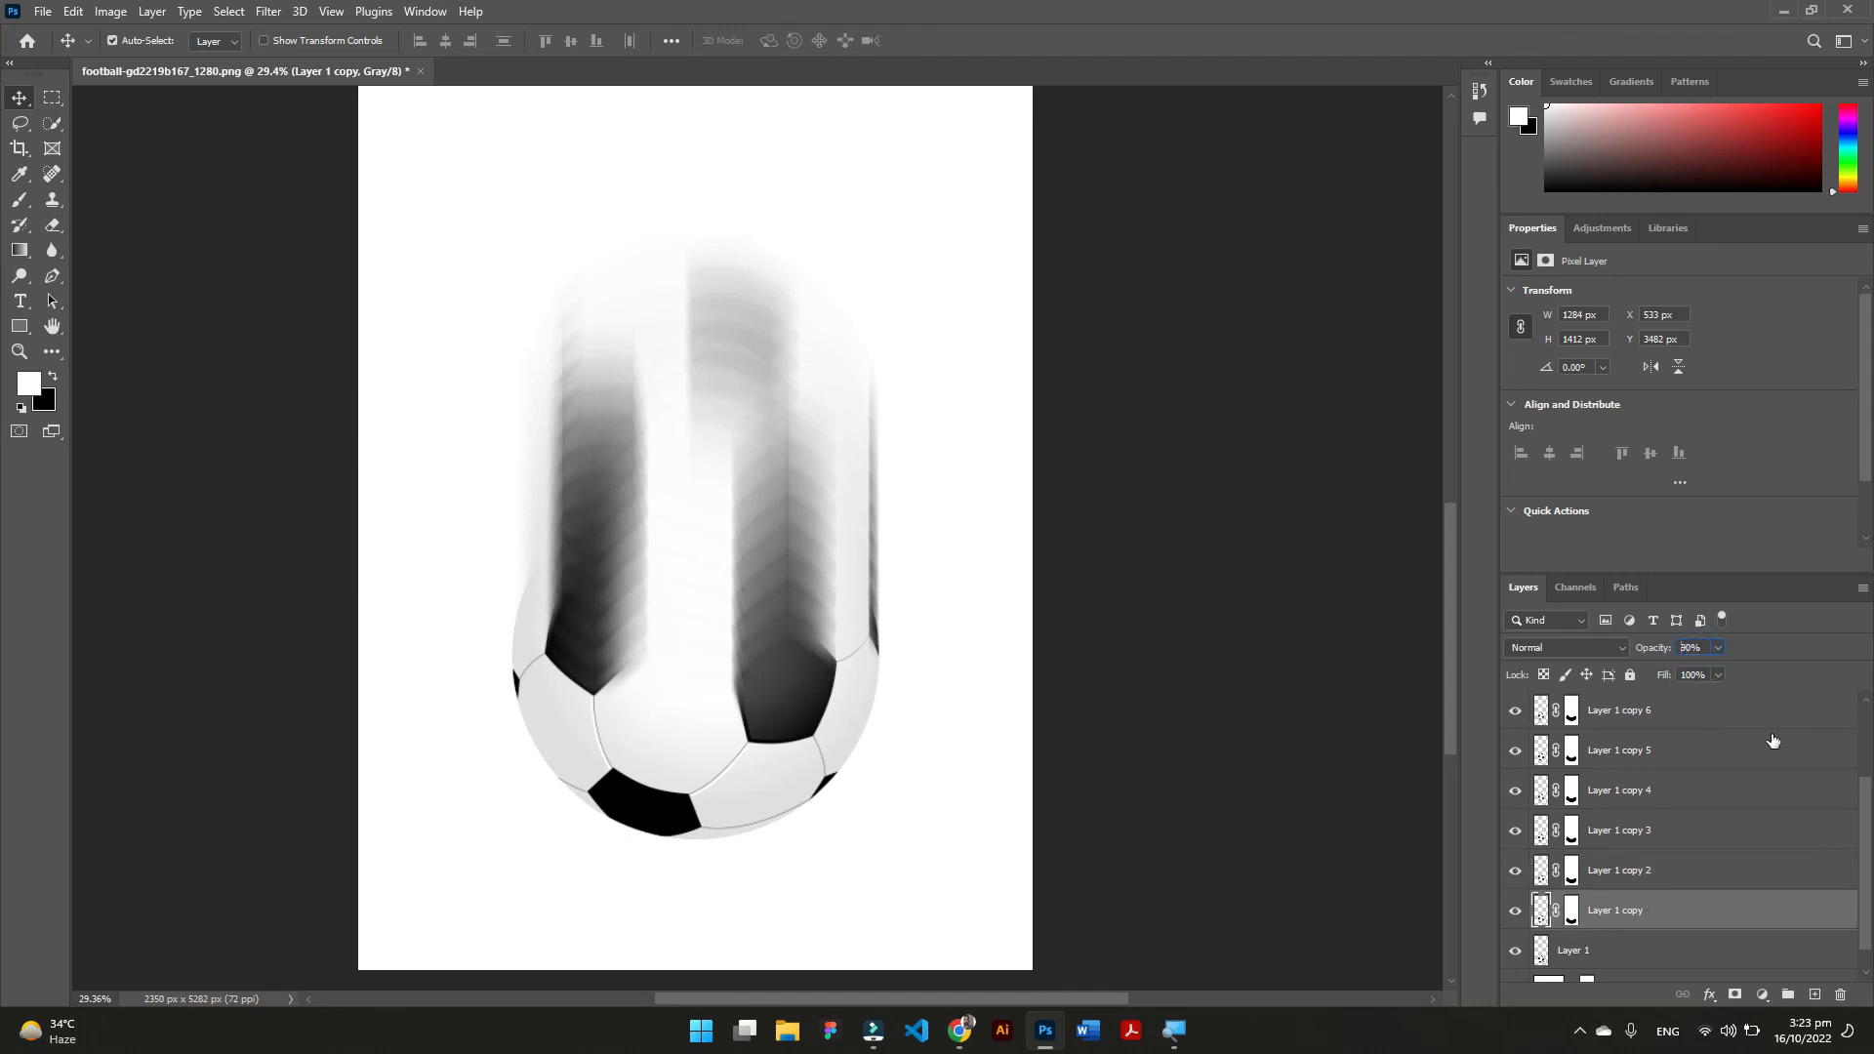
Move the sharp football layer, Layer 1, to the top of the layer stack, above Layer 1 copy 9.
click(1714, 962)
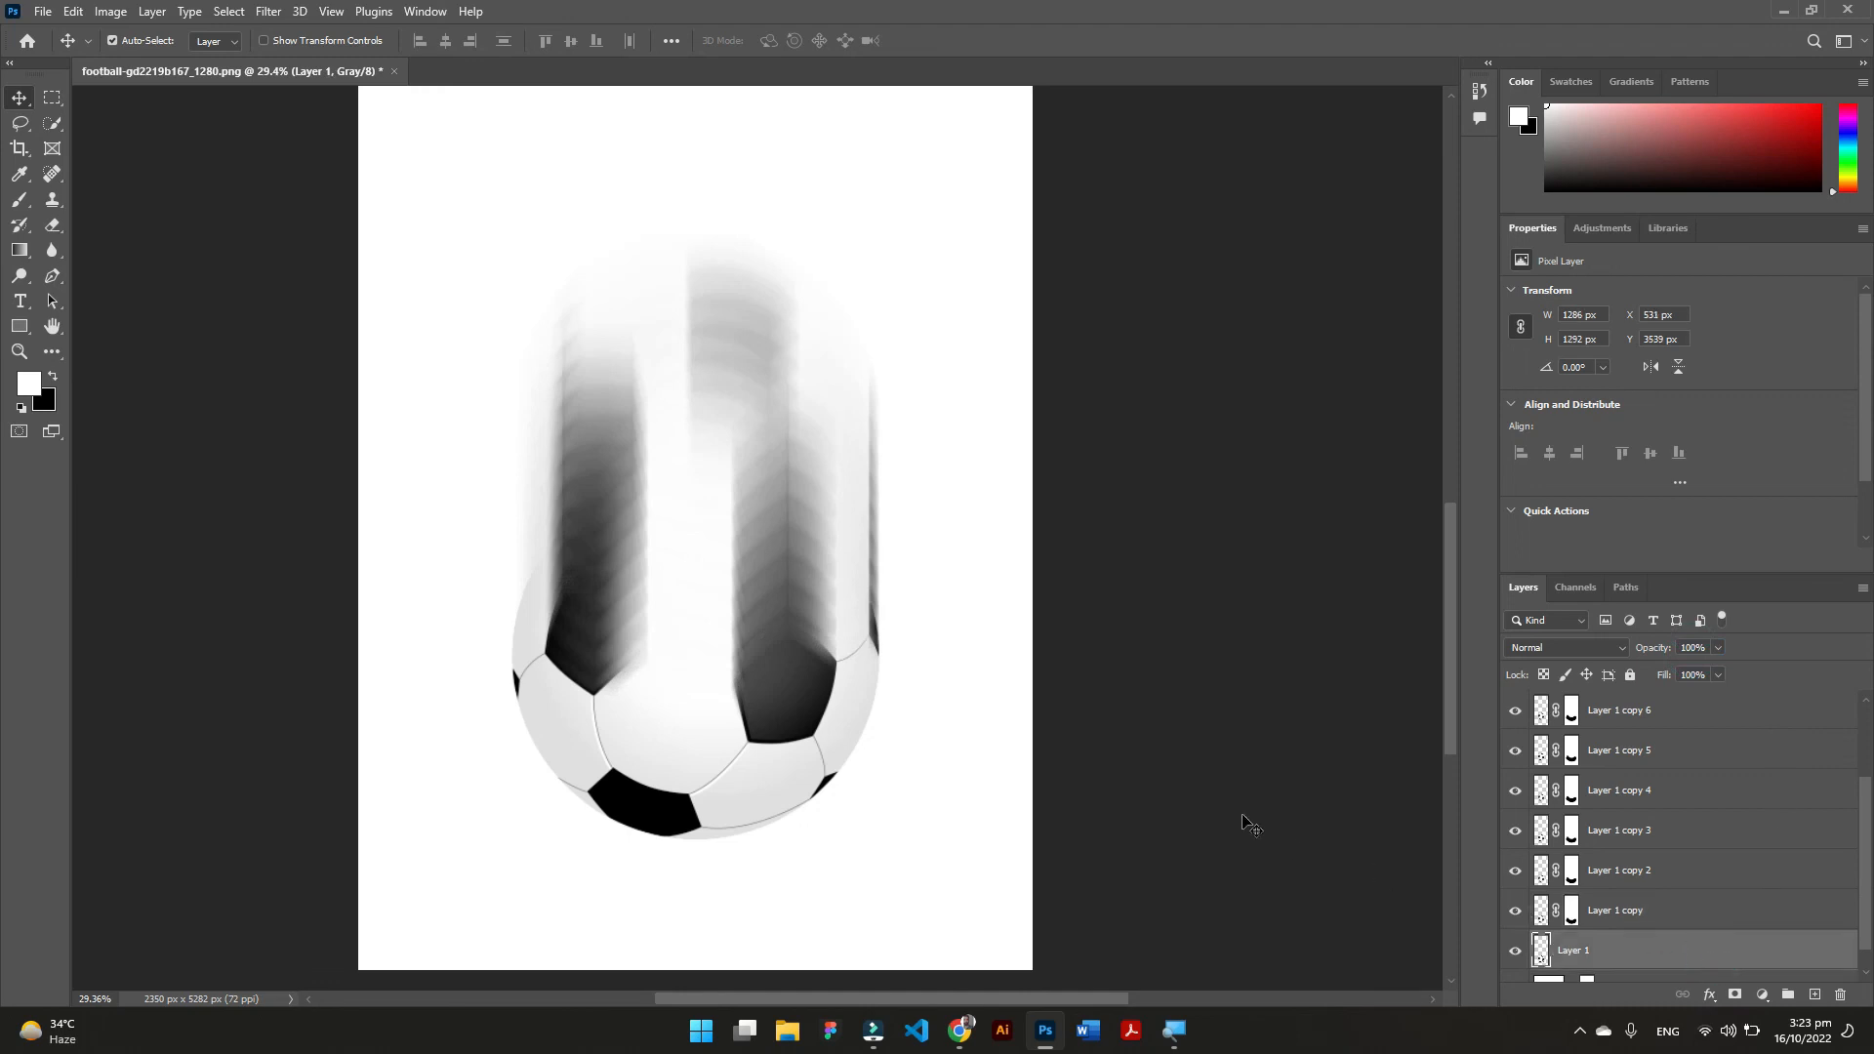
scroll(1013, 675, down, 2)
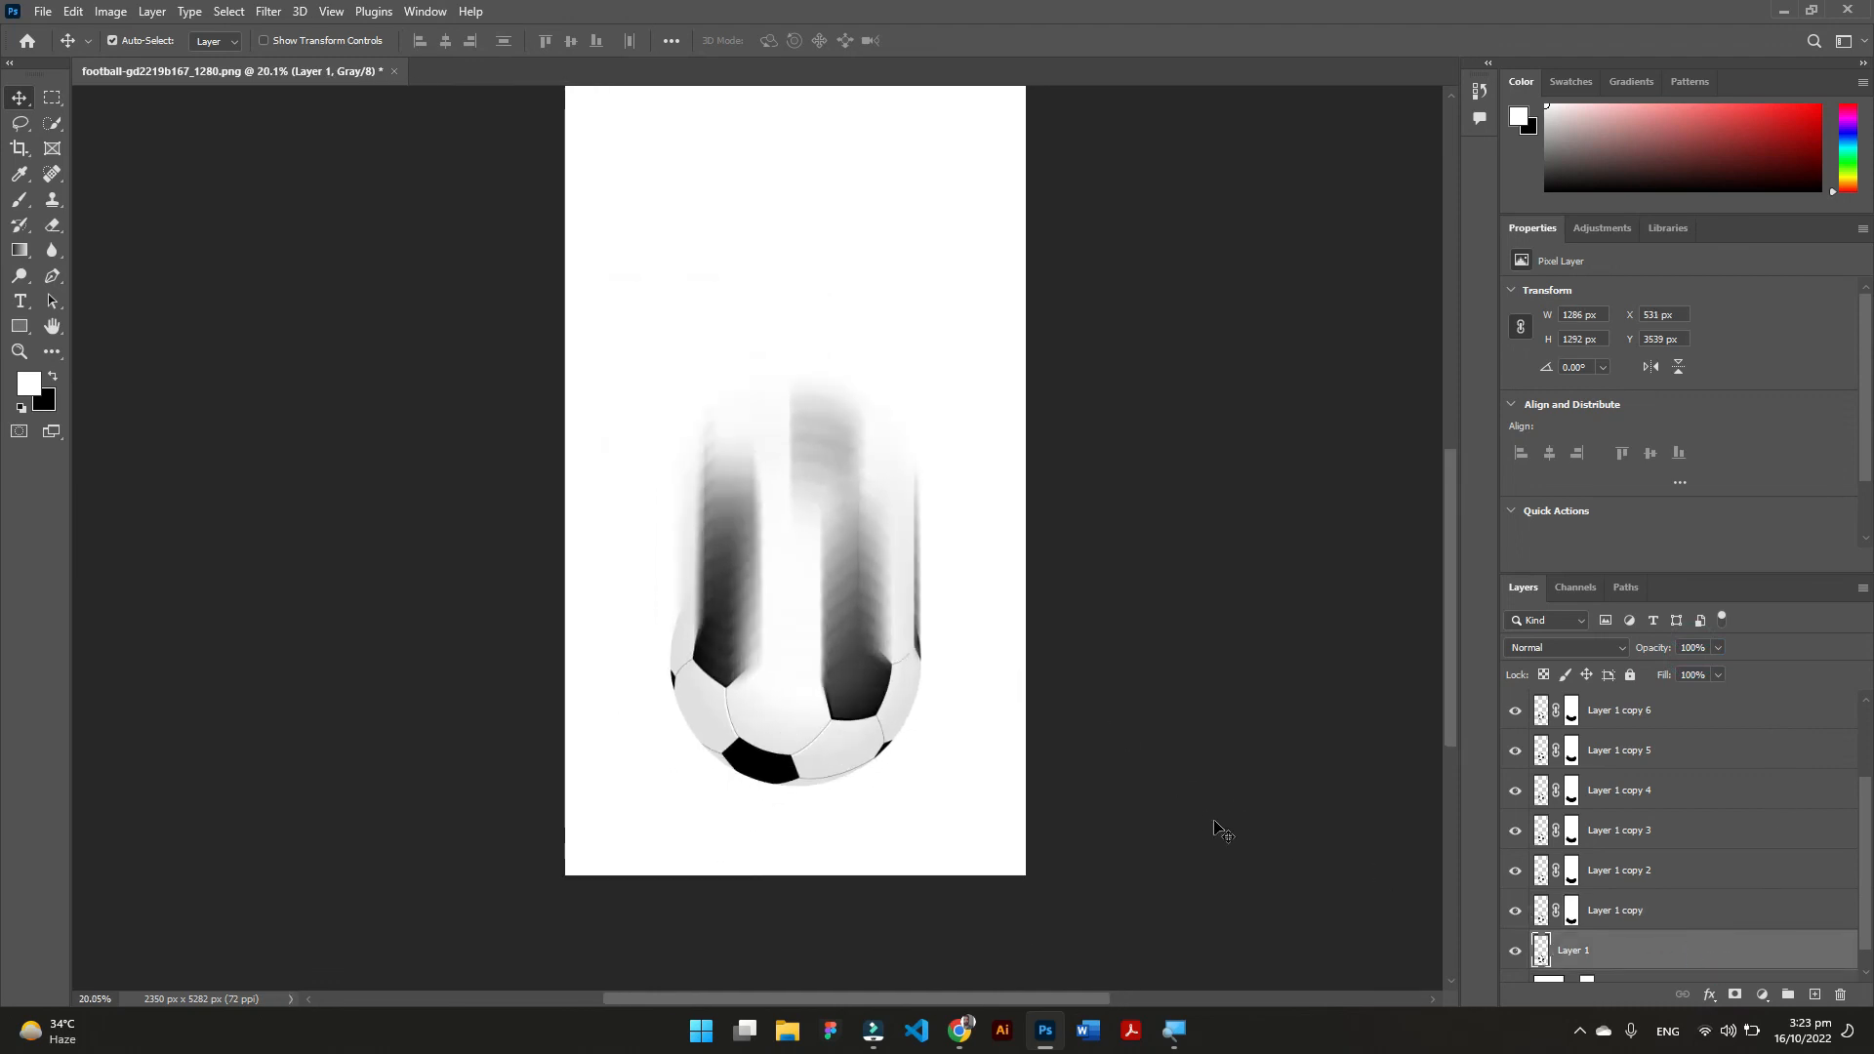
scroll(1860, 873, down, 1)
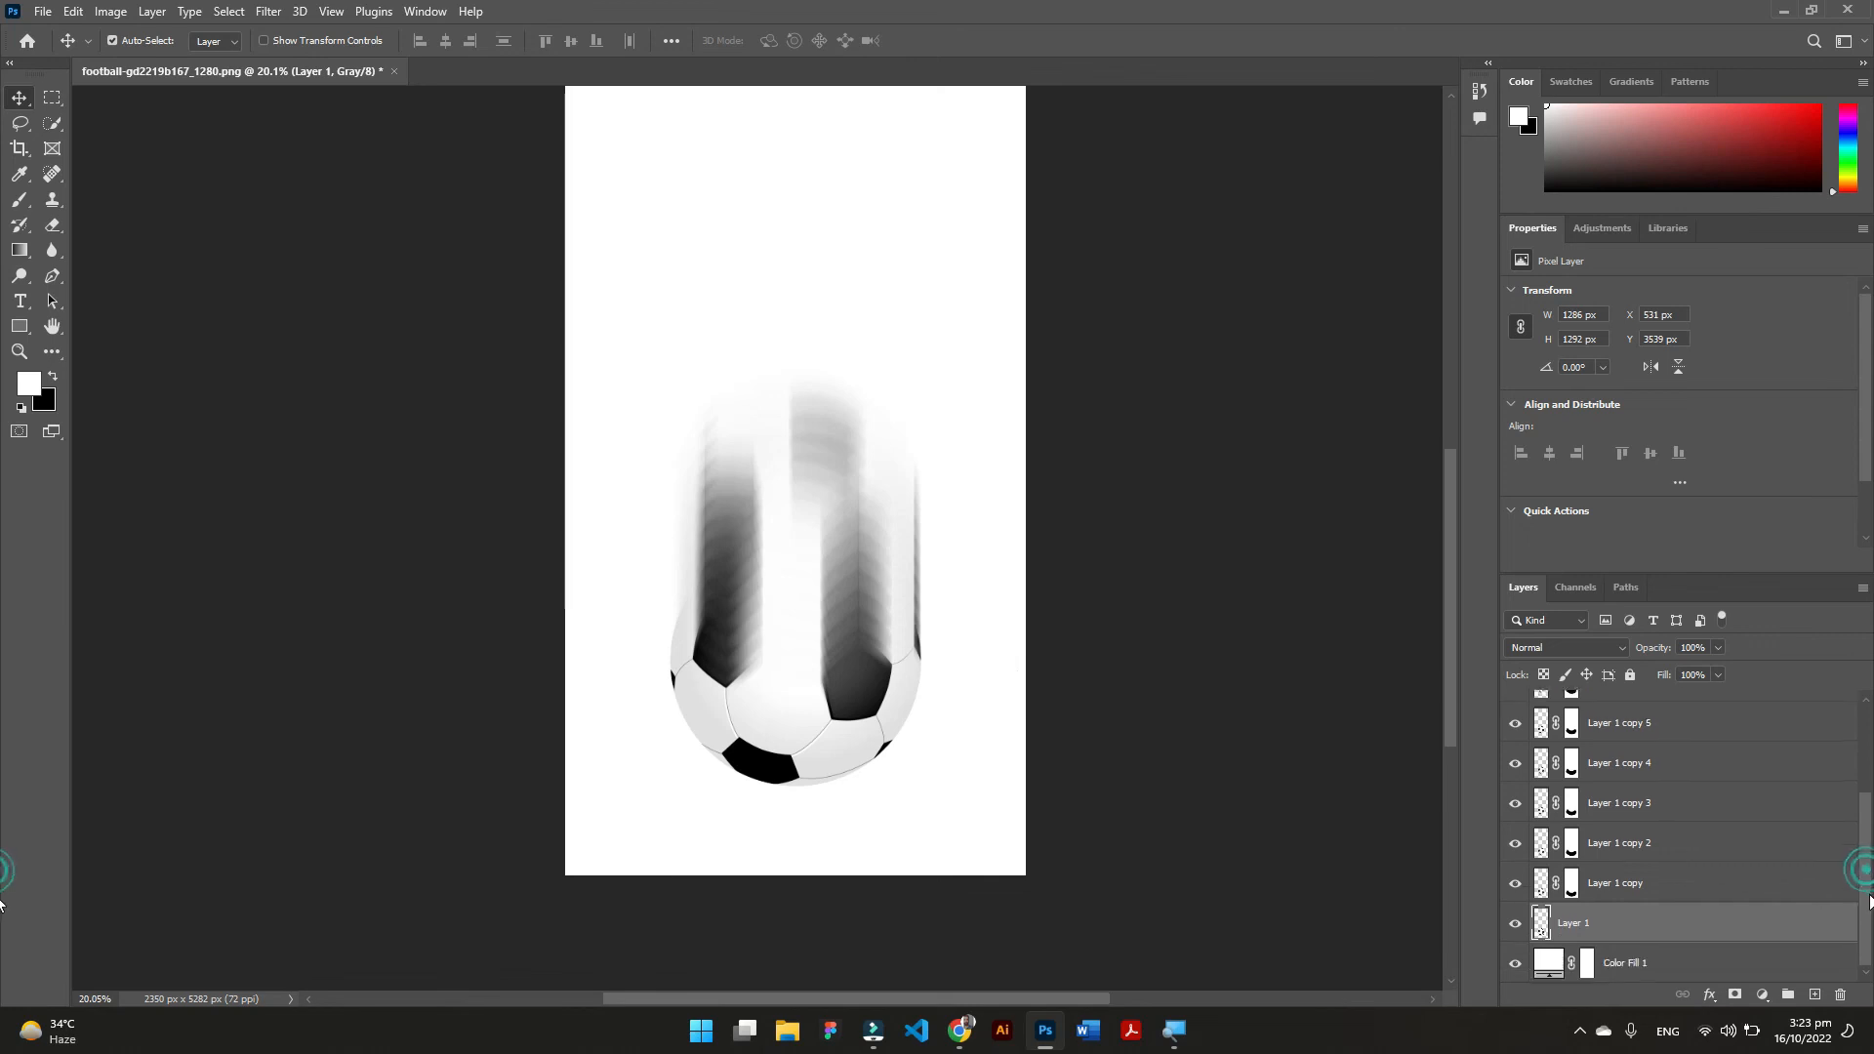
drag(1711, 932, 1686, 704)
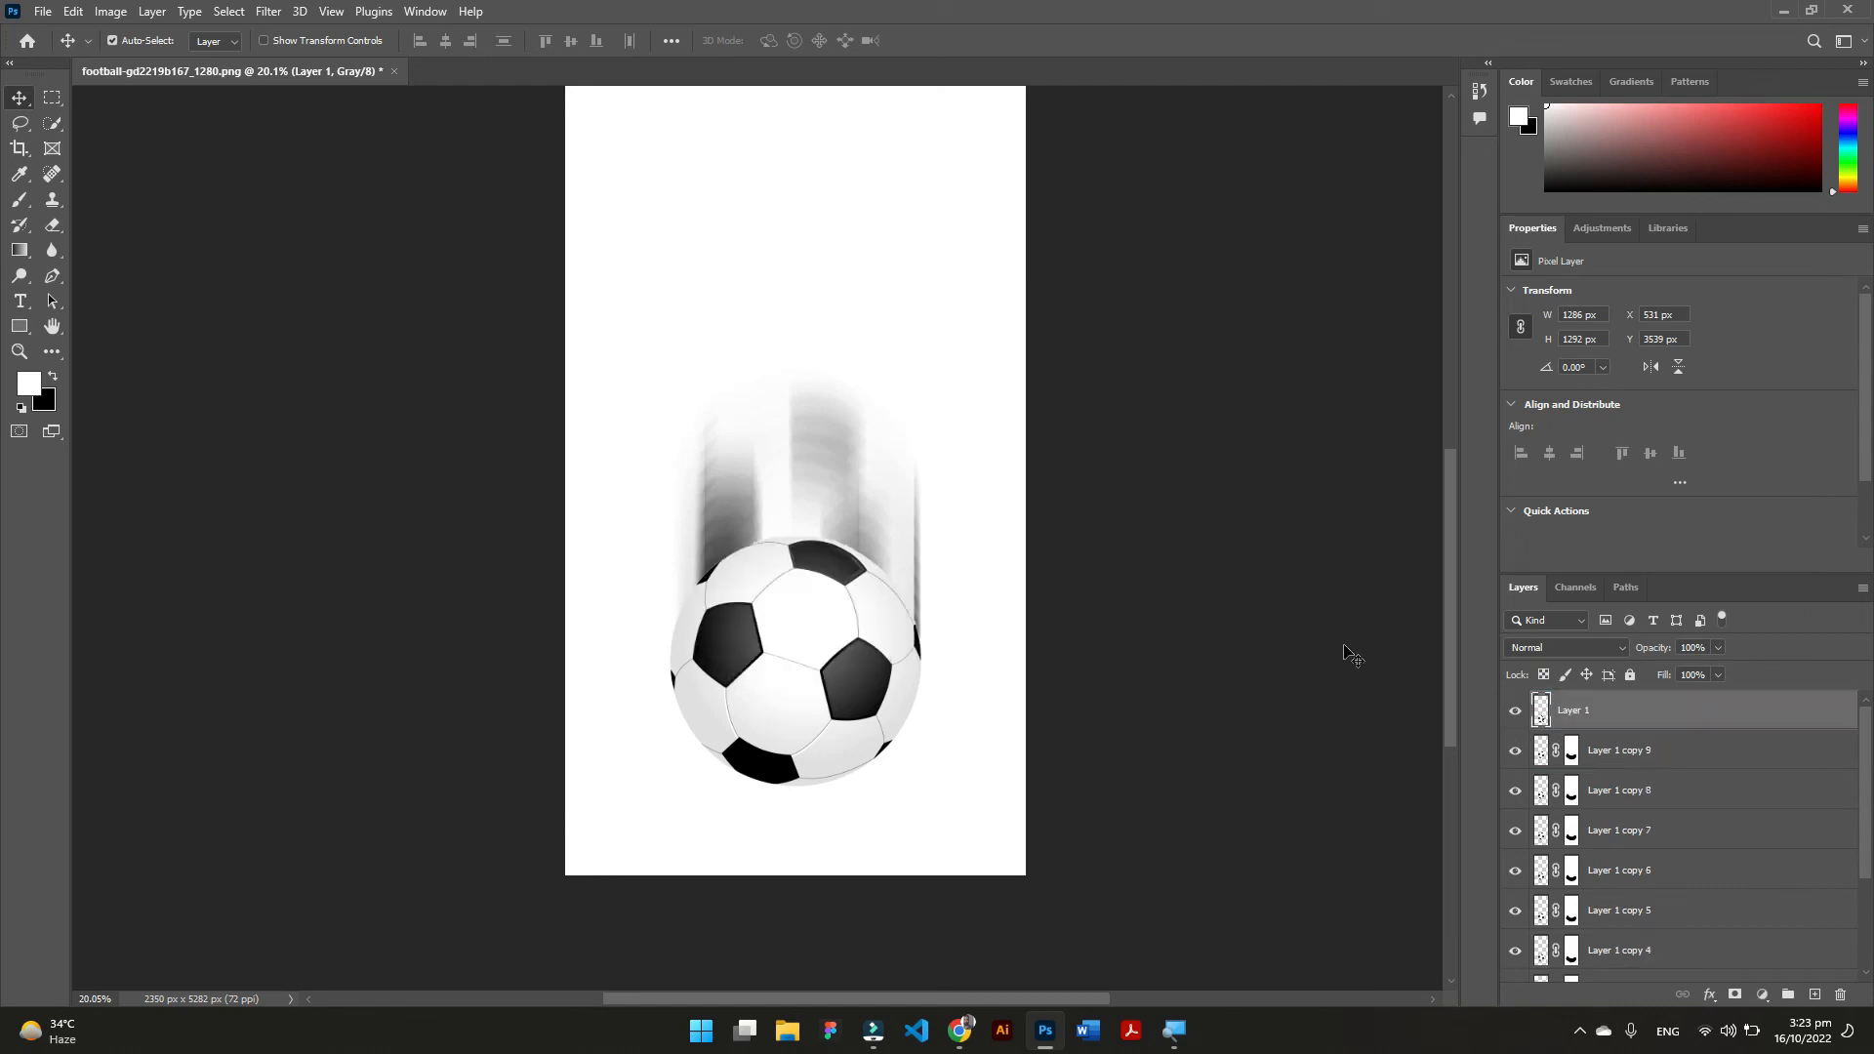
scroll(1005, 544, down, 3)
scroll(1003, 564, up, 1)
scroll(1003, 564, down, 1)
scroll(1002, 564, up, 2)
scroll(1002, 563, up, 1)
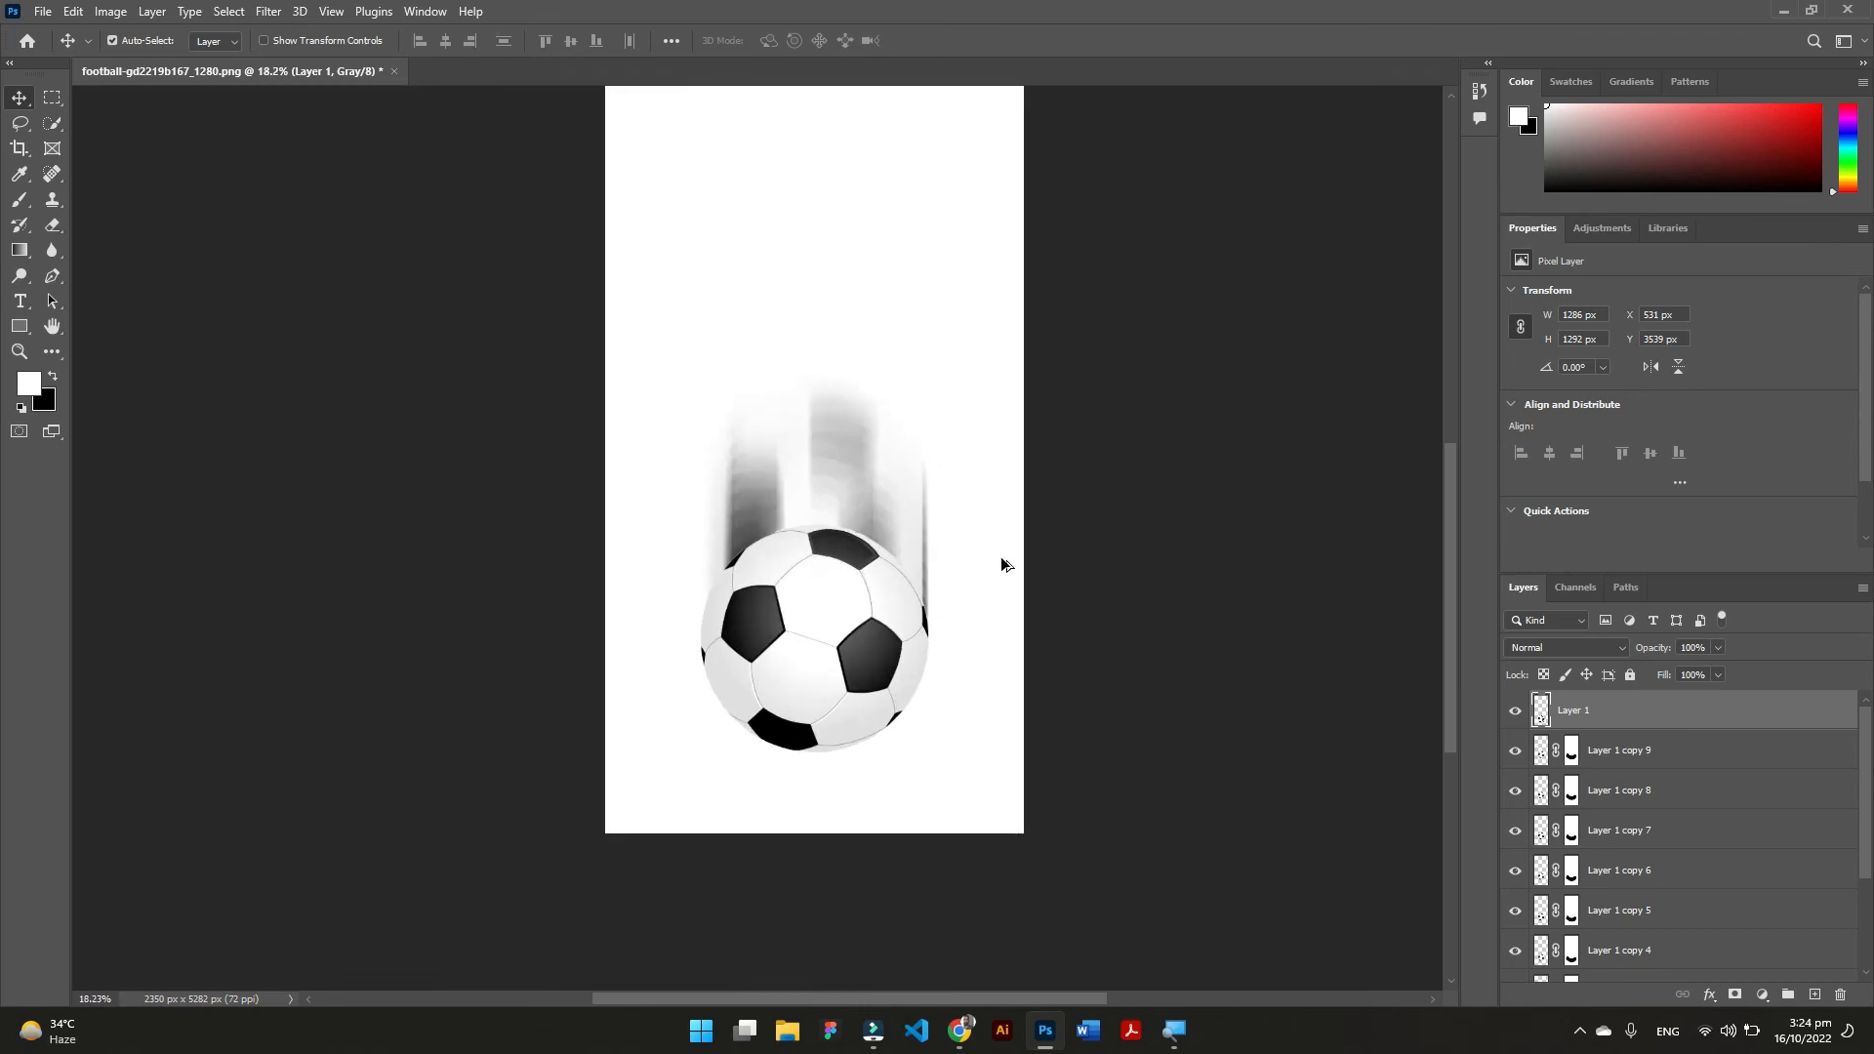